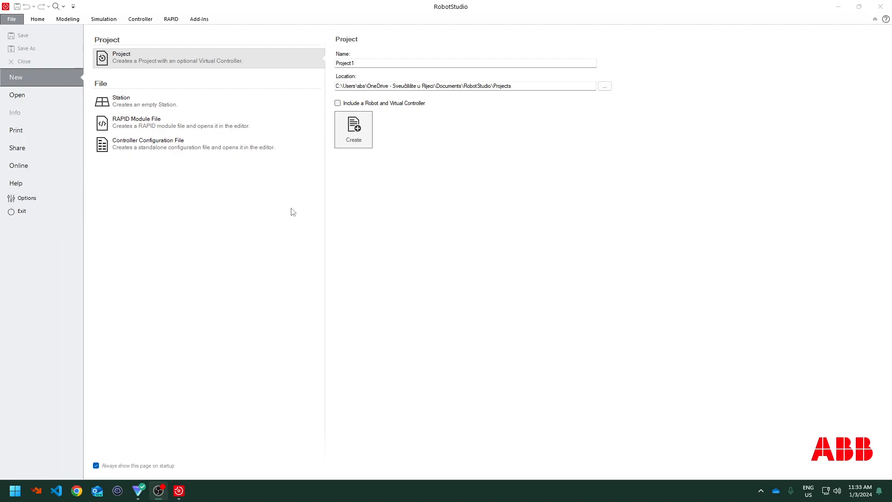
# Activate licensing by specifying a network license server through the Activation Wizard in the Options licensing settings
pyautogui.click(43, 198)
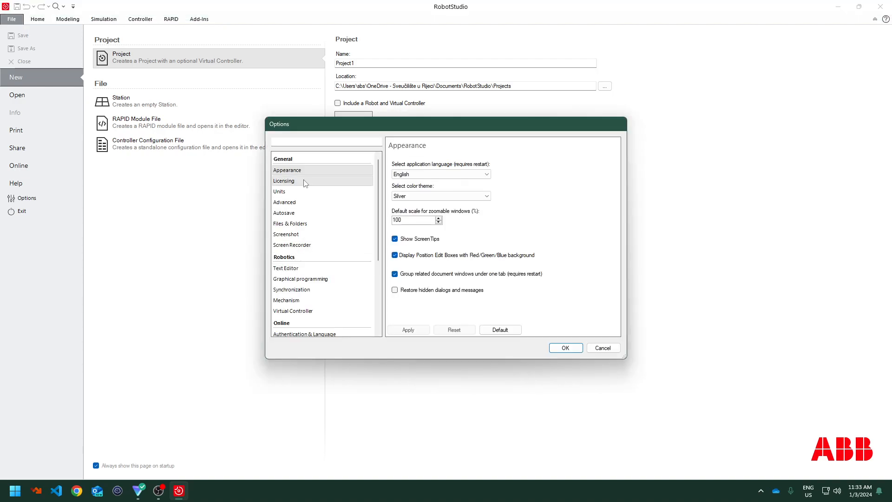
pyautogui.click(305, 183)
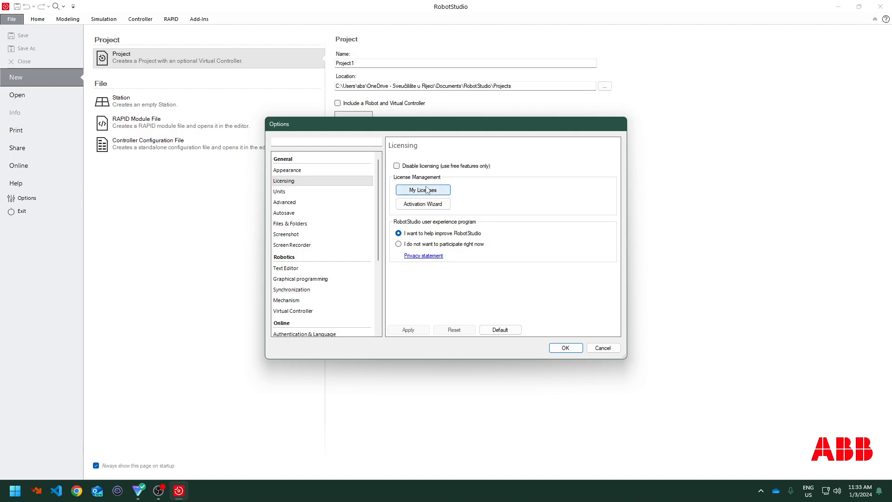
pyautogui.click(427, 204)
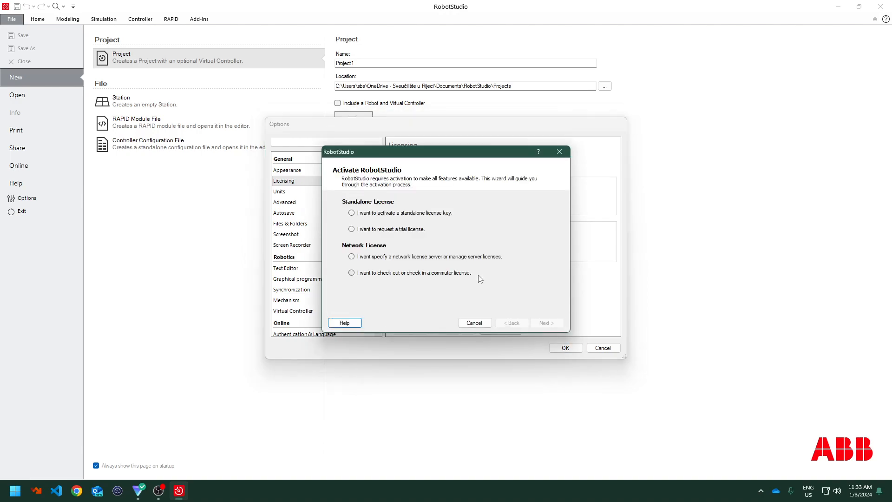
pyautogui.moveTo(466, 152); pyautogui.dragTo(699, 135)
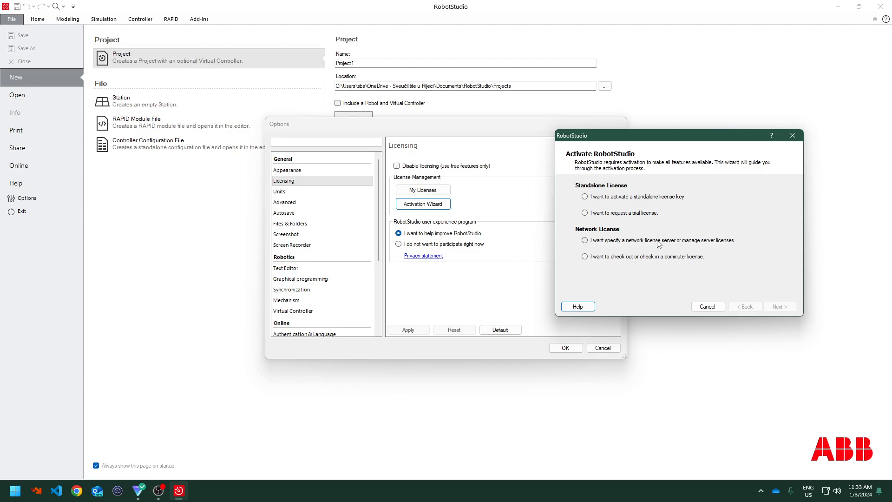
pyautogui.click(585, 241)
pyautogui.click(776, 308)
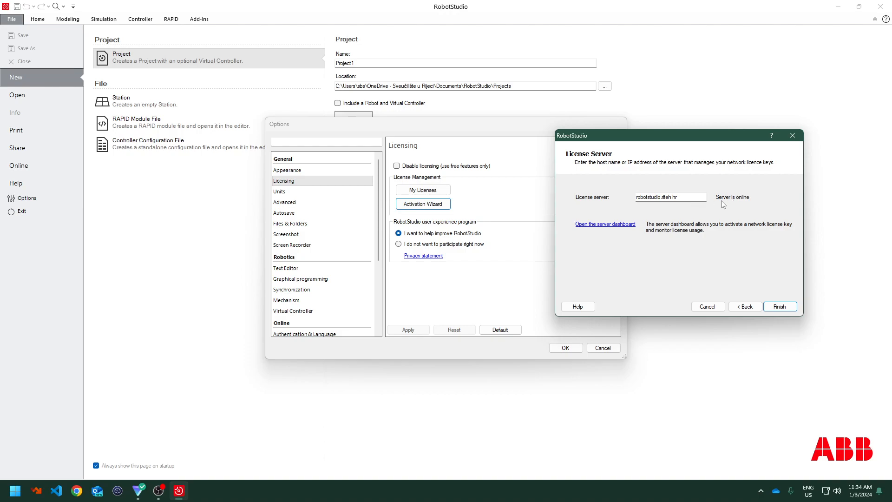
pyautogui.click(780, 306)
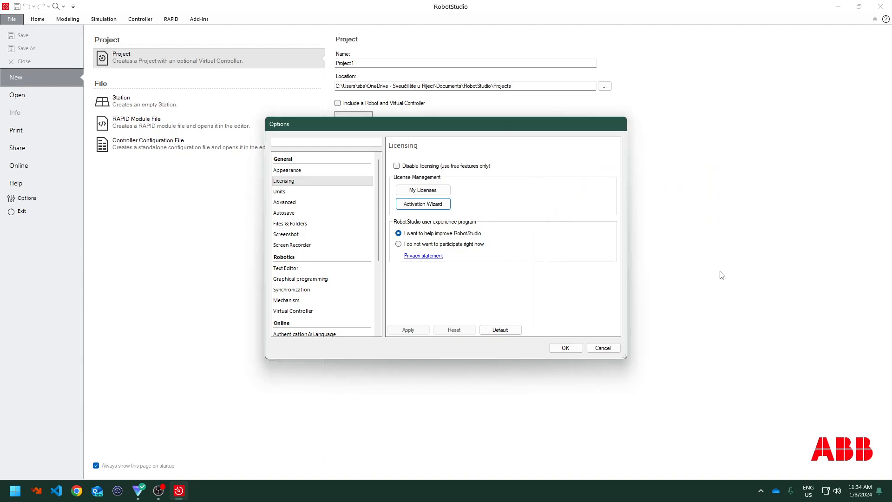
# Review the installed licenses list, then close the Options dialog
pyautogui.click(437, 196)
pyautogui.moveTo(458, 146); pyautogui.dragTo(585, 179)
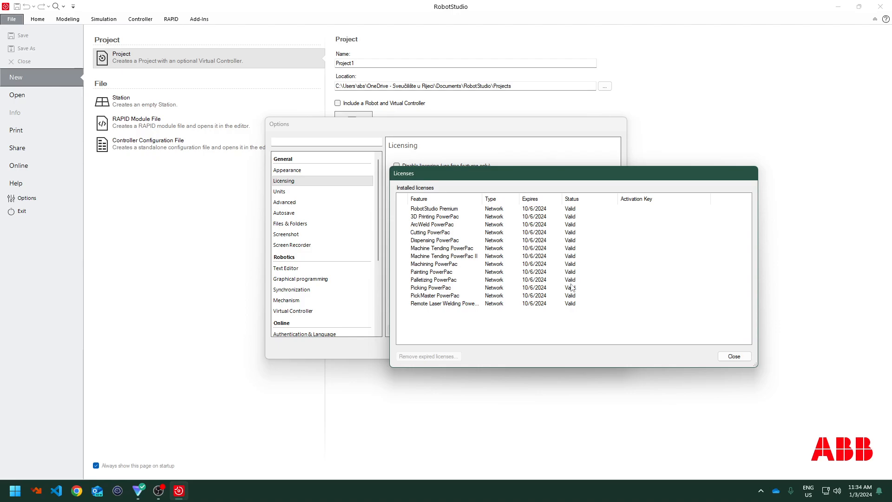
pyautogui.click(734, 356)
pyautogui.click(443, 206)
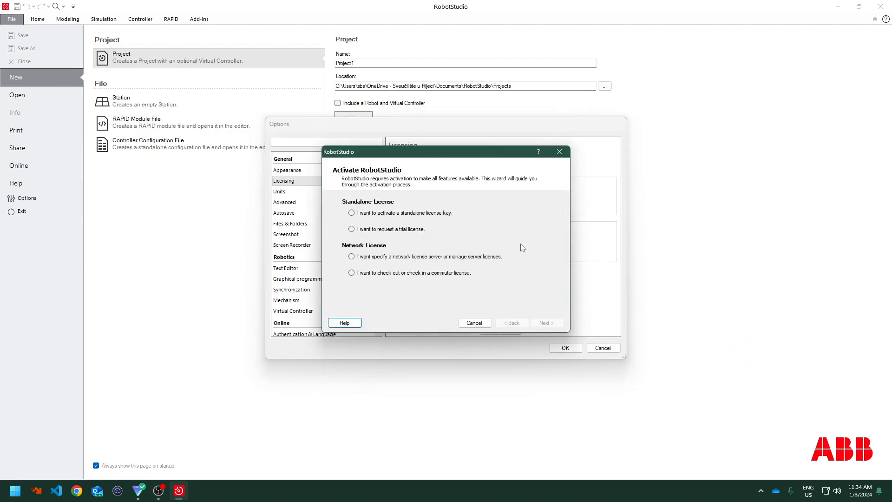
pyautogui.click(470, 323)
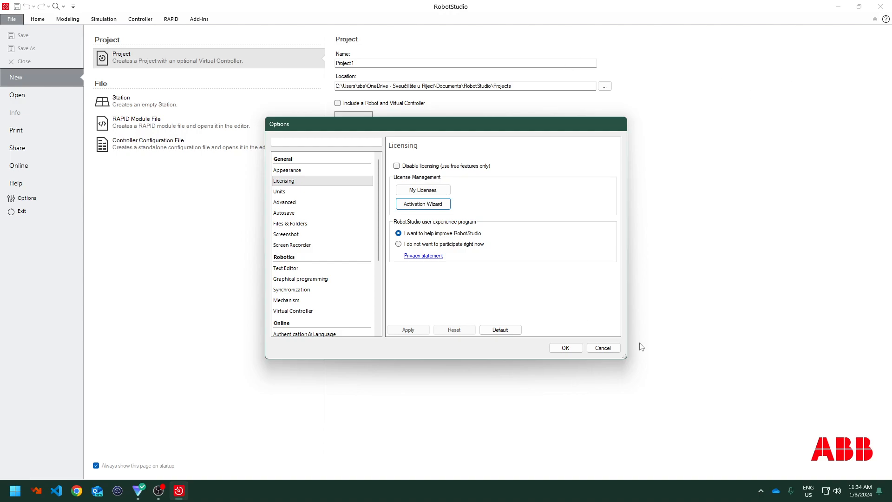
pyautogui.click(565, 348)
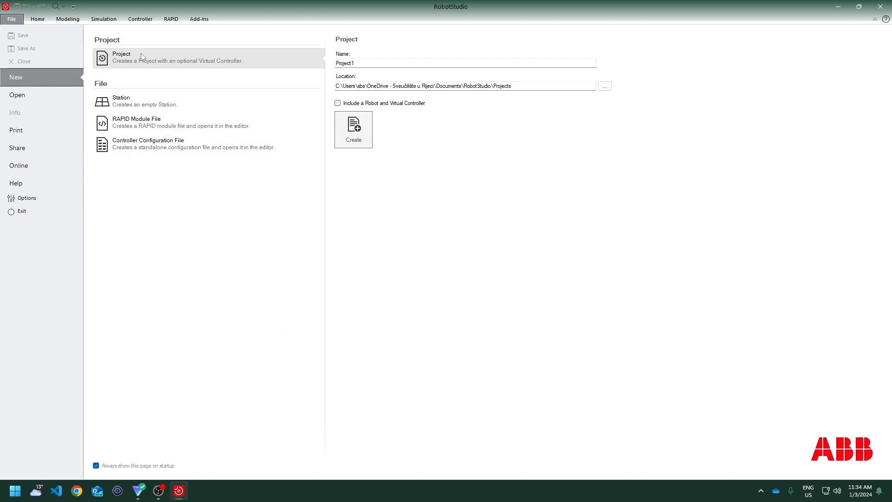
# Browse the new Station, RAPID Module File and Controller Configuration File templates, returning to the new Project page
pyautogui.click(142, 101)
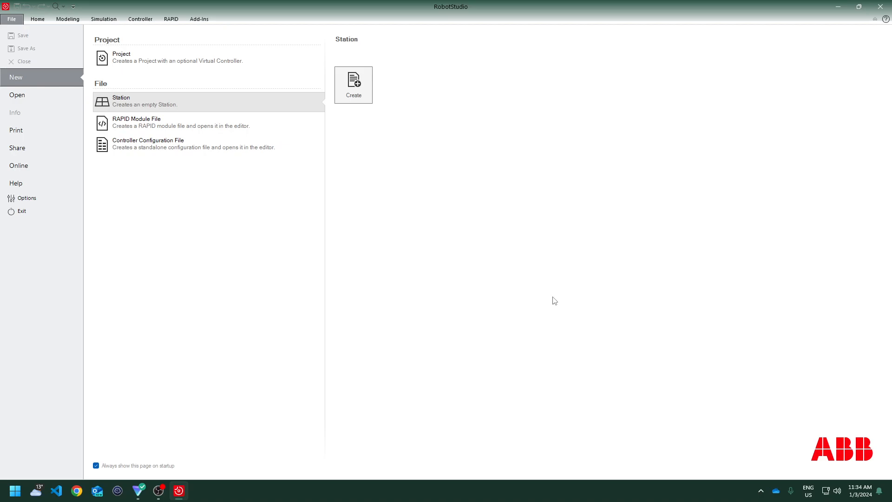
pyautogui.click(173, 133)
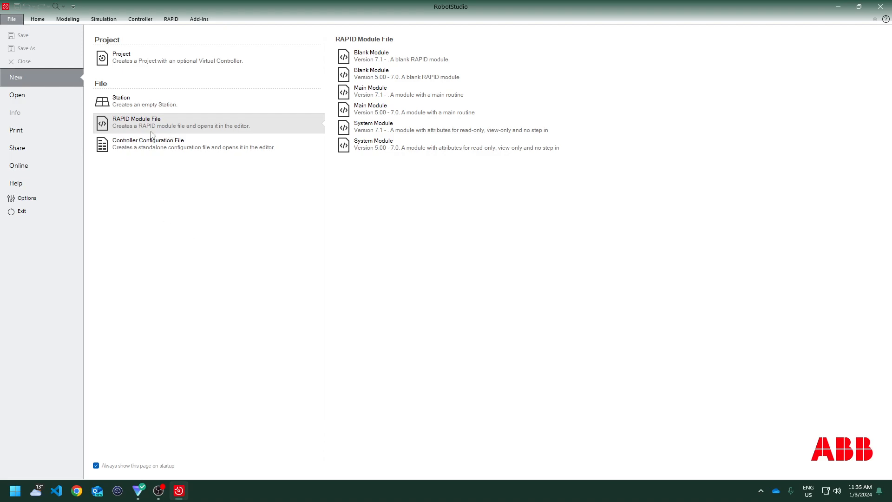
pyautogui.click(160, 152)
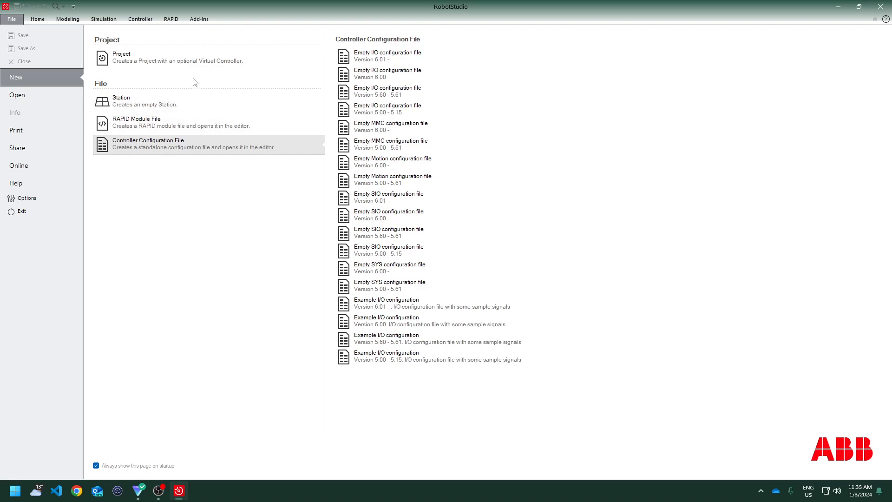
pyautogui.click(170, 69)
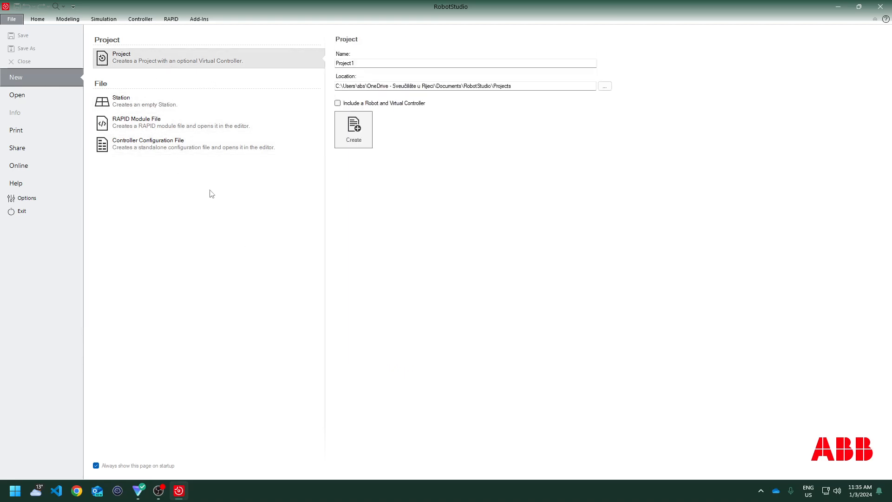
# Name the new project robot-base-demo
pyautogui.doubleClick(370, 64)
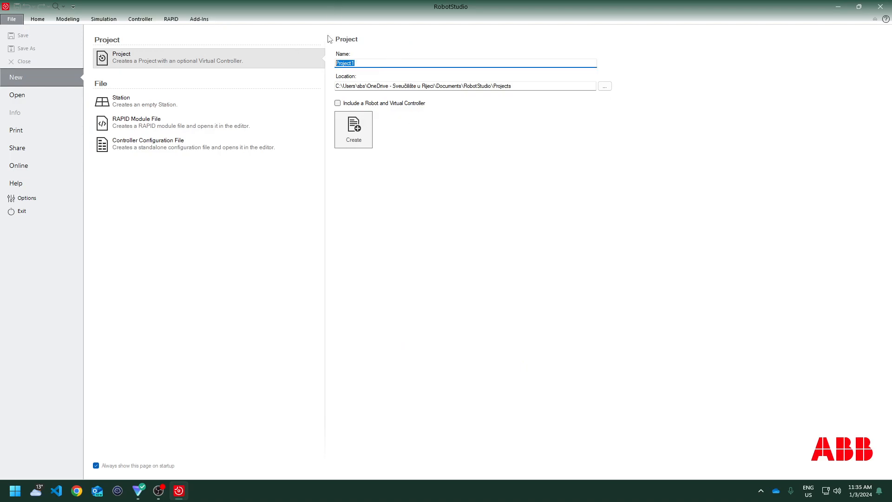
pyautogui.hotkey('alt', 'shift')
pyautogui.write('robot-base-dem')
pyautogui.click(393, 104)
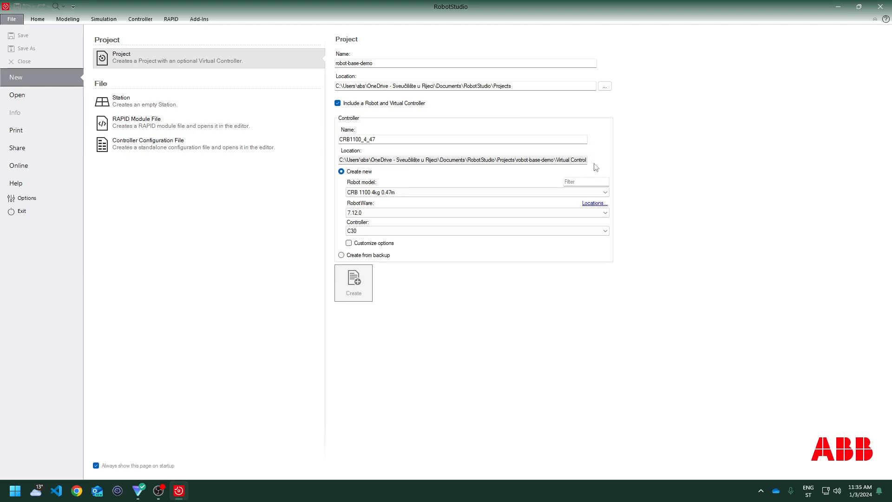
pyautogui.moveTo(593, 162)
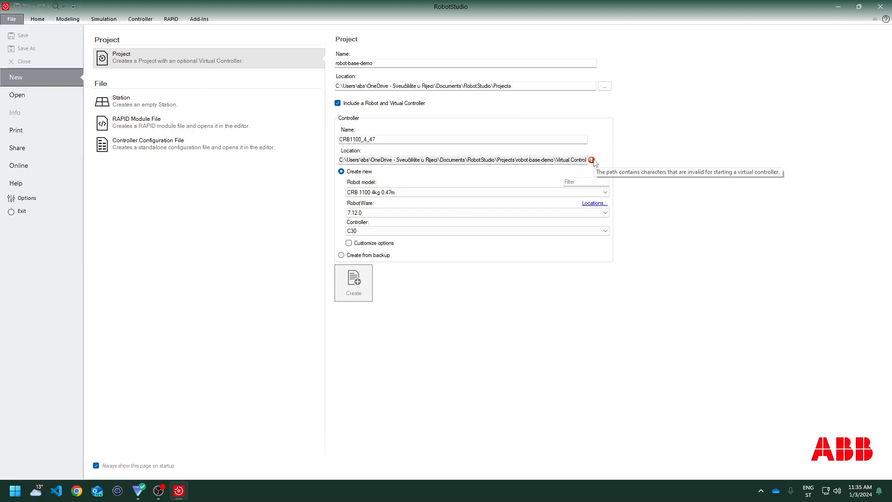
pyautogui.click(338, 103)
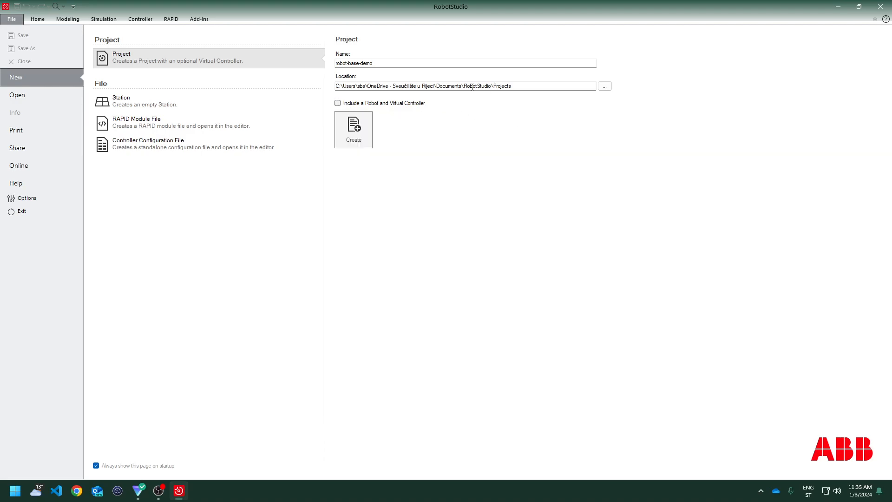
# Shorten the project location to the user's Documents folder, removing the OneDrive path
pyautogui.moveTo(404, 83); pyautogui.dragTo(410, 82)
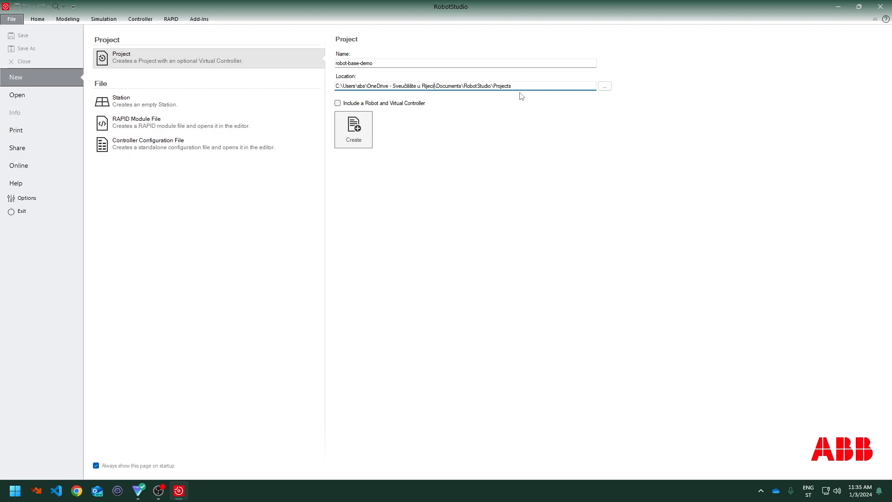
pyautogui.hotkey('shift', 'Left')
pyautogui.hotkey('shift', 'Left')
pyautogui.hotkey('shift', 'Left')
pyautogui.hotkey('shift', 'Left')
pyautogui.hotkey('shift', 'Left')
pyautogui.hotkey('shift', 'Left')
pyautogui.hotkey('shift', 'Left')
pyautogui.hotkey('shift', 'Left')
pyautogui.hotkey('shift', 'Left')
pyautogui.hotkey('shift', 'Left')
pyautogui.hotkey('shift', 'Left')
pyautogui.hotkey('shift', 'Left')
pyautogui.hotkey('shift', 'Left')
pyautogui.hotkey('shift', 'Left')
pyautogui.hotkey('shift', 'Left')
pyautogui.hotkey('shift', 'Left')
pyautogui.hotkey('shift', 'Left')
pyautogui.hotkey('shift', 'Left')
pyautogui.hotkey('shift', 'Left')
pyautogui.hotkey('shift', 'Left')
pyautogui.press('BackSpace')
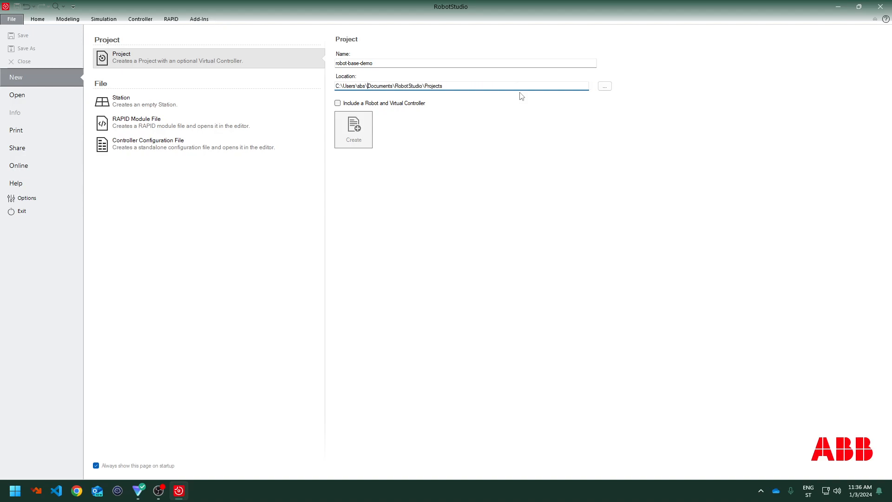
pyautogui.hotkey('shift', 'End')
pyautogui.press('BackSpace')
# Include a robot and virtual controller, choosing the CRB 15000 12kg 1.27m robot model
pyautogui.click(337, 103)
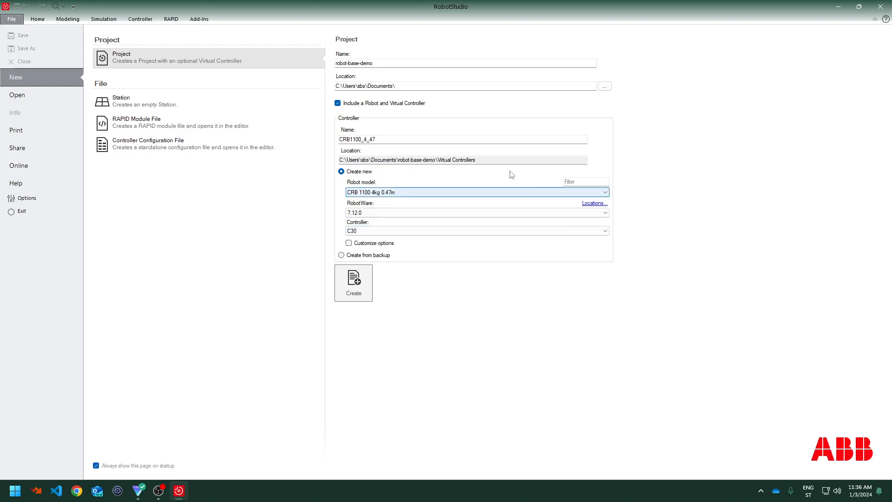
pyautogui.click(474, 197)
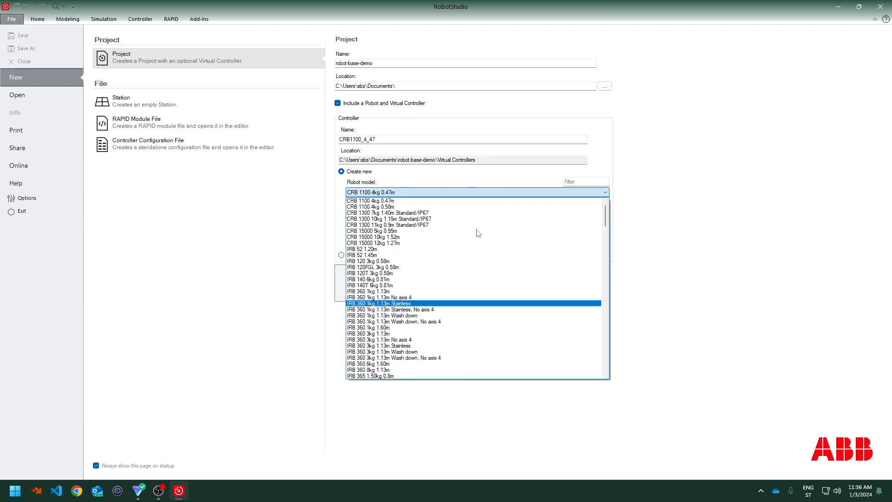
pyautogui.click(450, 247)
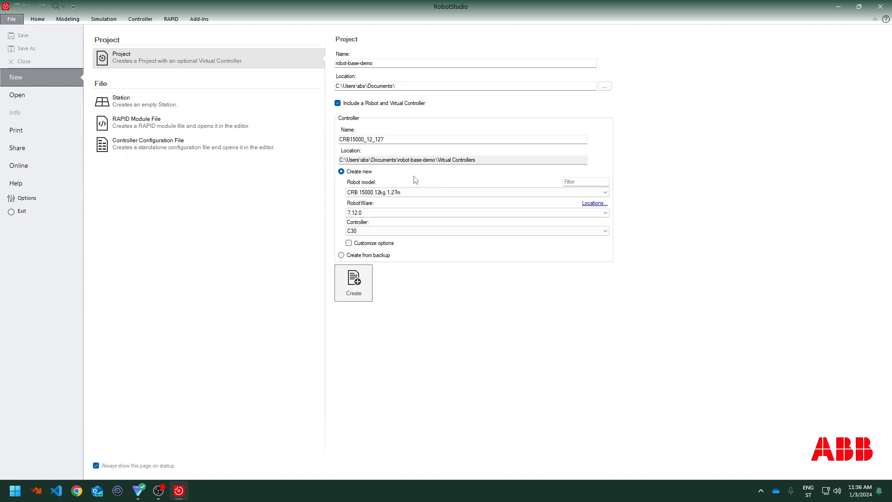
pyautogui.click(405, 192)
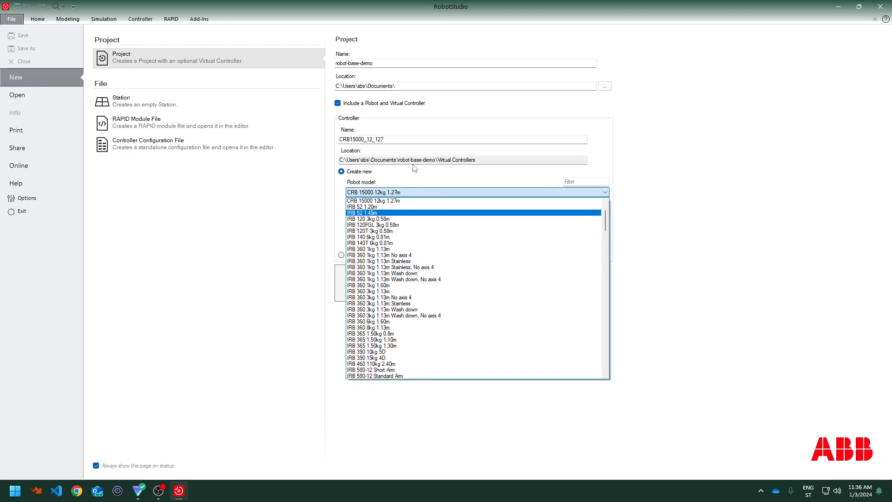
pyautogui.click(419, 200)
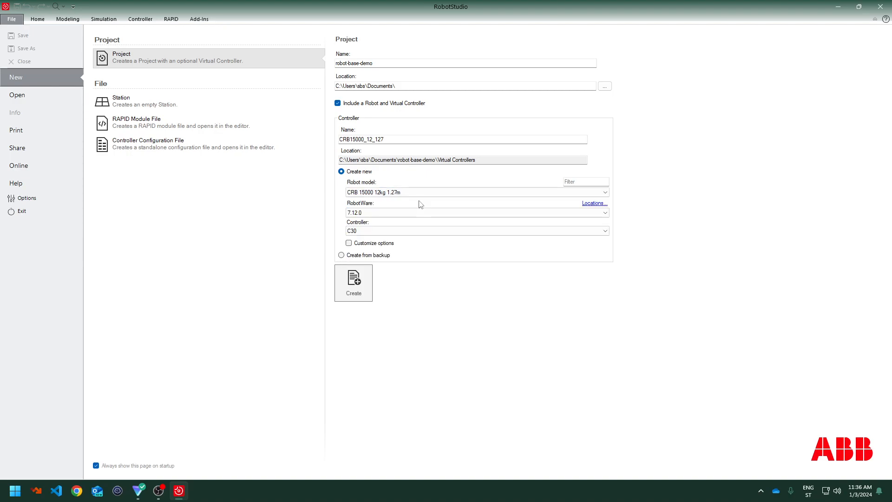
pyautogui.click(438, 199)
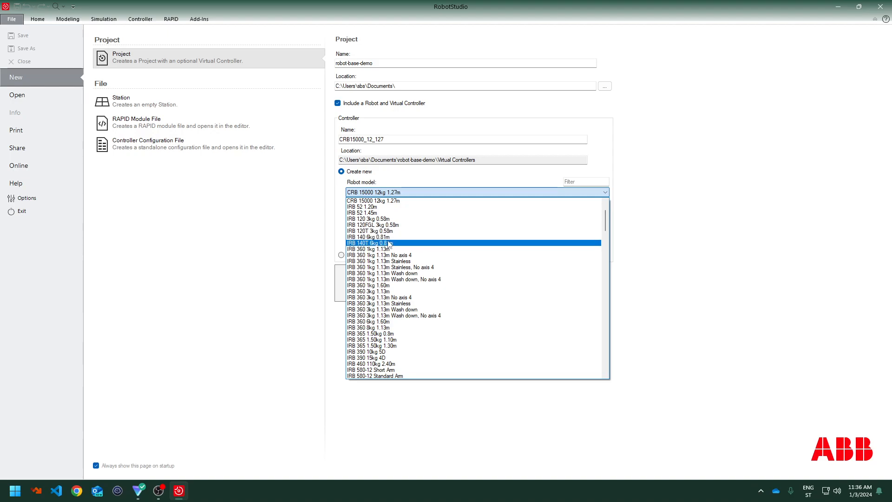
pyautogui.click(350, 220)
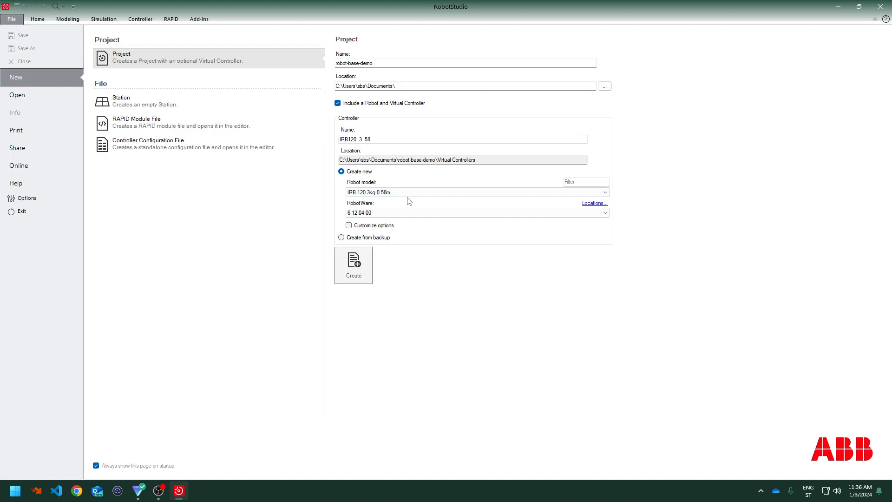
pyautogui.click(395, 192)
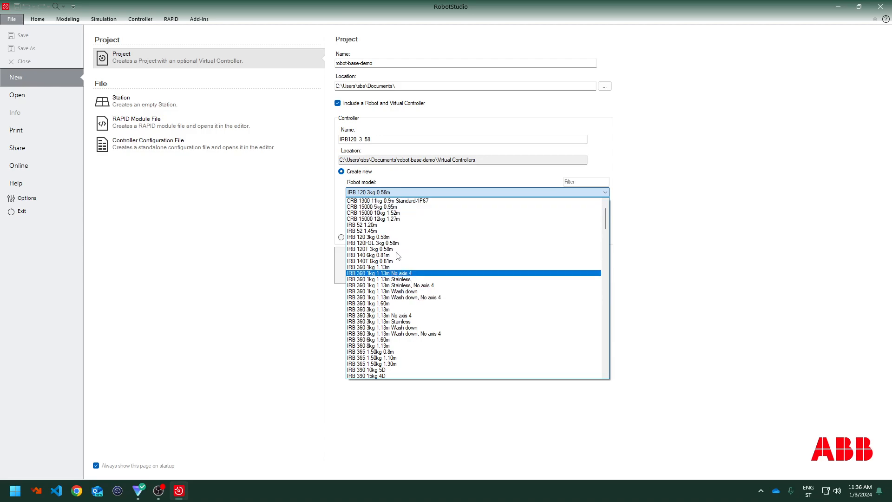
pyautogui.click(383, 218)
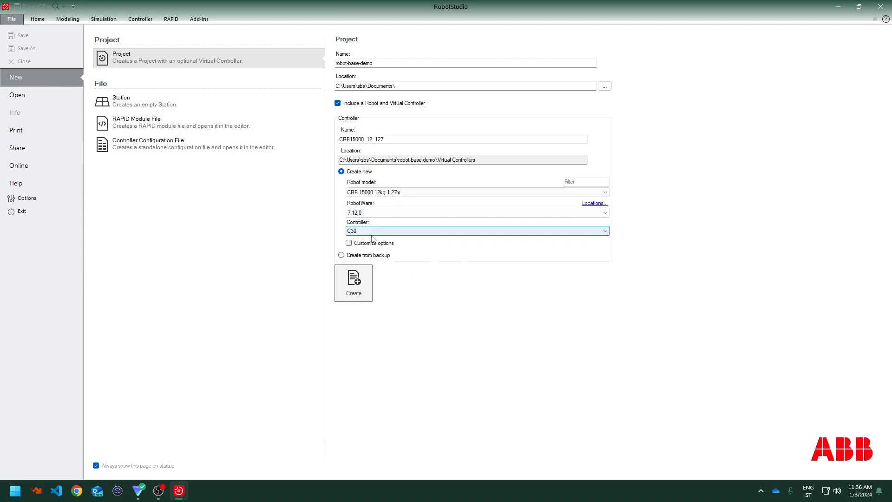
# Set RobotWare to 7.12.0 and the controller to C30
pyautogui.click(372, 212)
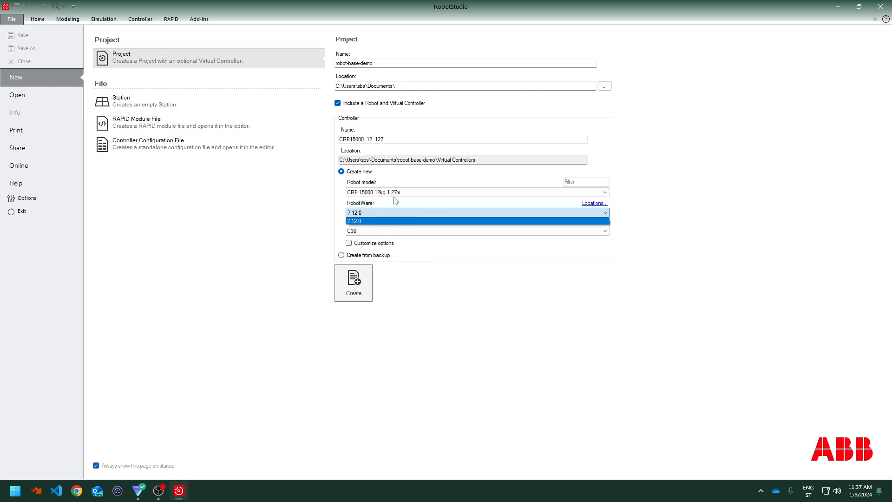
pyautogui.click(396, 214)
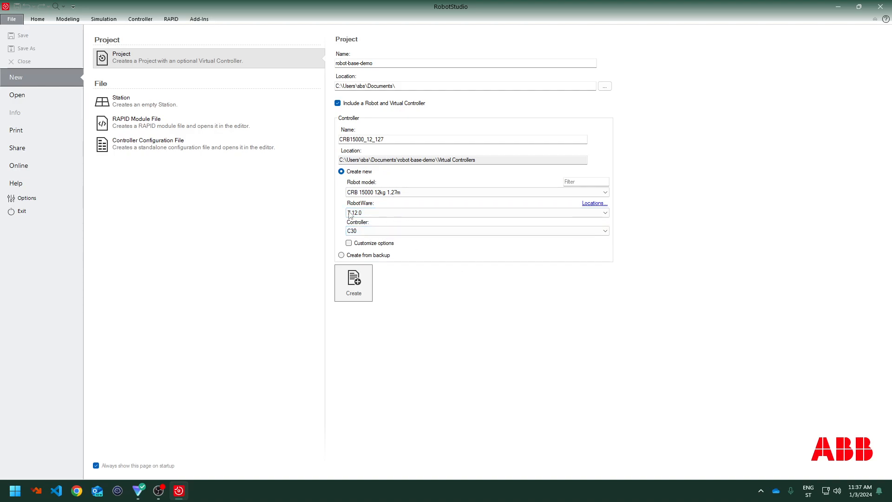
pyautogui.click(360, 231)
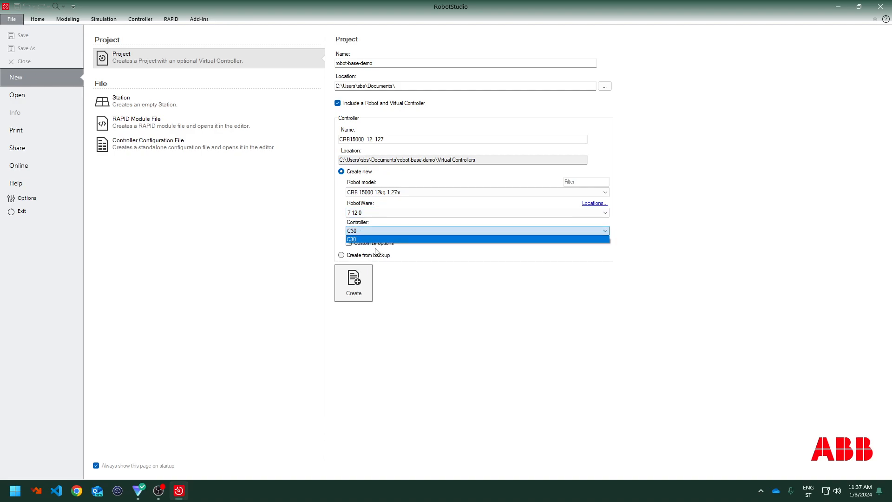
pyautogui.click(377, 231)
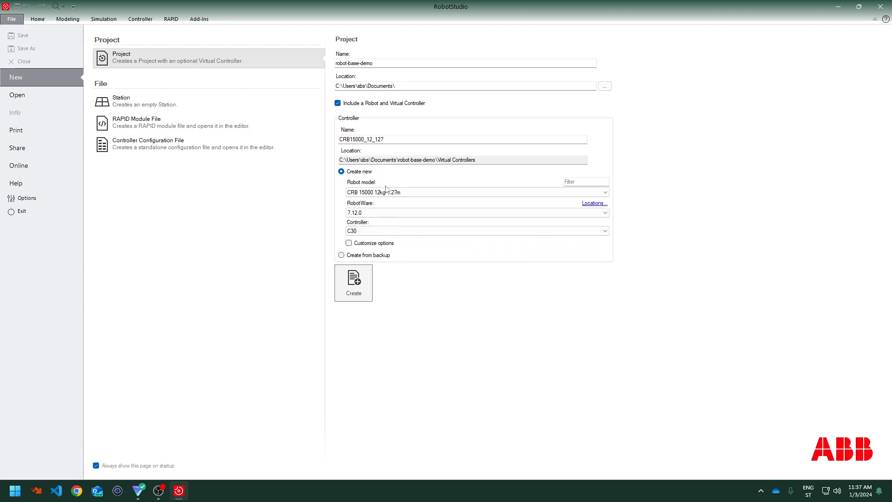
# Switch the robot model to IRB 120 3kg 0.58m with RobotWare 6.12.04.00 and create the project
pyautogui.click(400, 192)
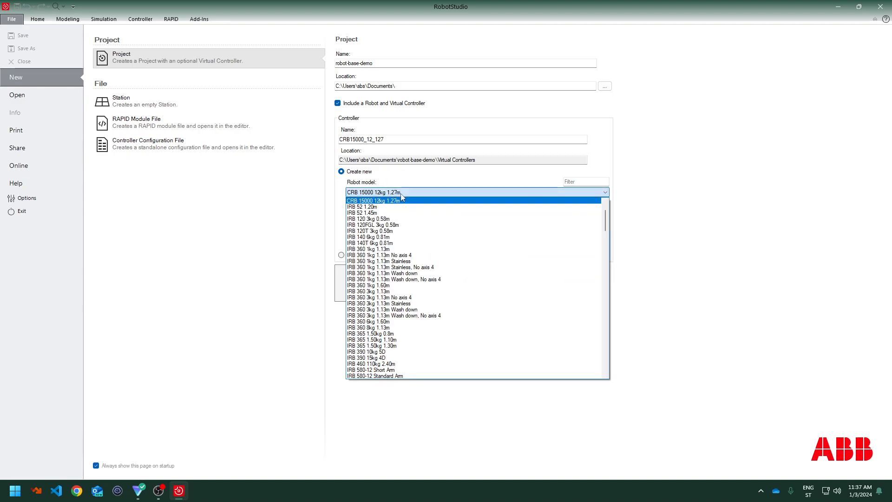
pyautogui.click(402, 220)
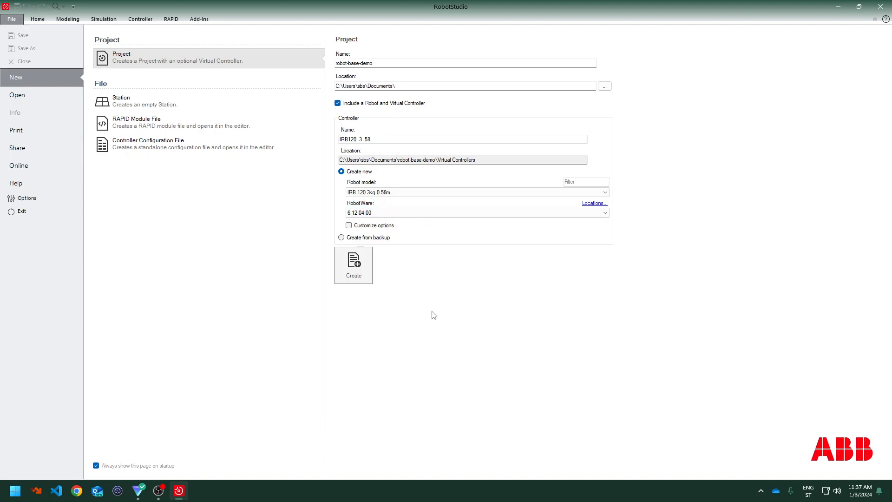
pyautogui.click(345, 212)
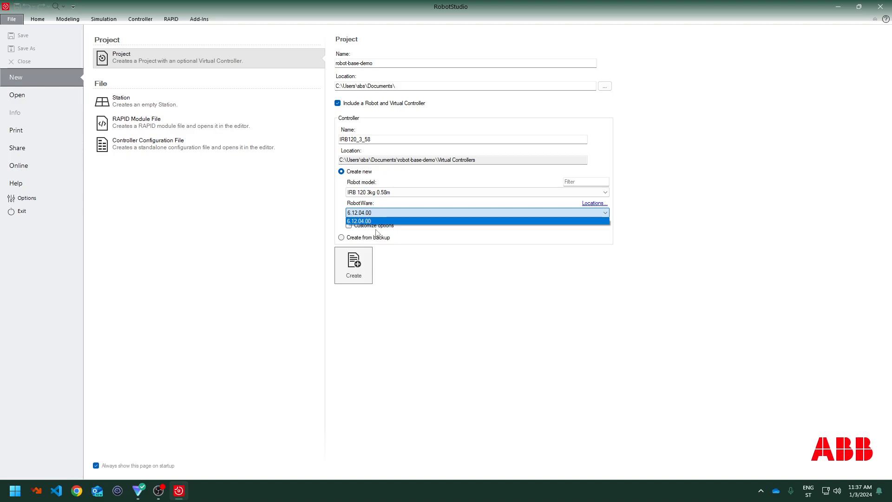
pyautogui.click(384, 215)
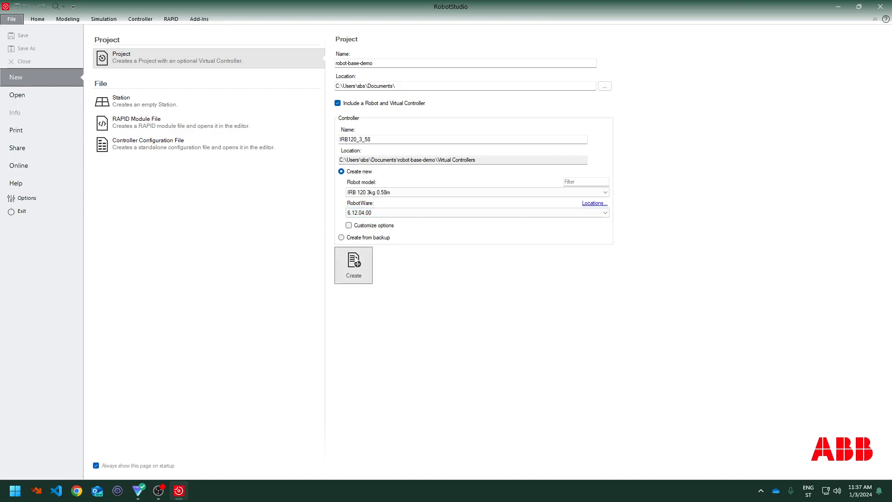
pyautogui.click(353, 265)
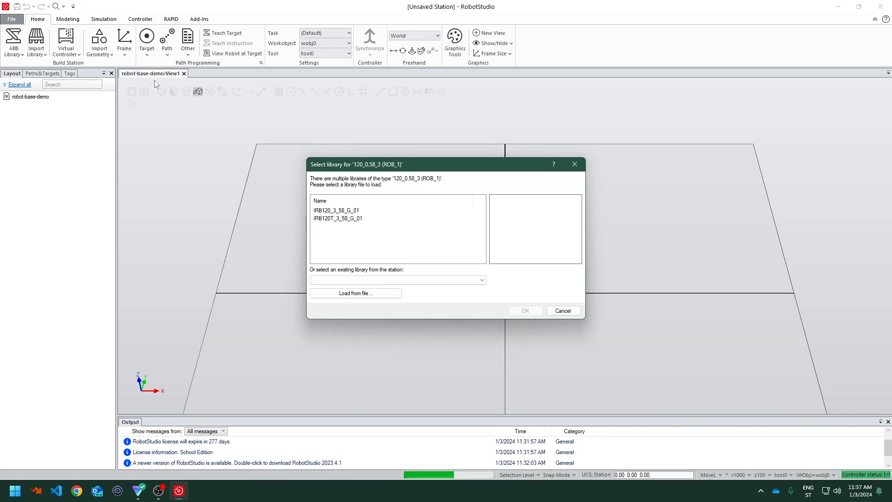
# Choose the IRB120_3_58_G_01 library file for the robot, comparing it with the IRB120T variant
pyautogui.moveTo(484, 166); pyautogui.dragTo(791, 256)
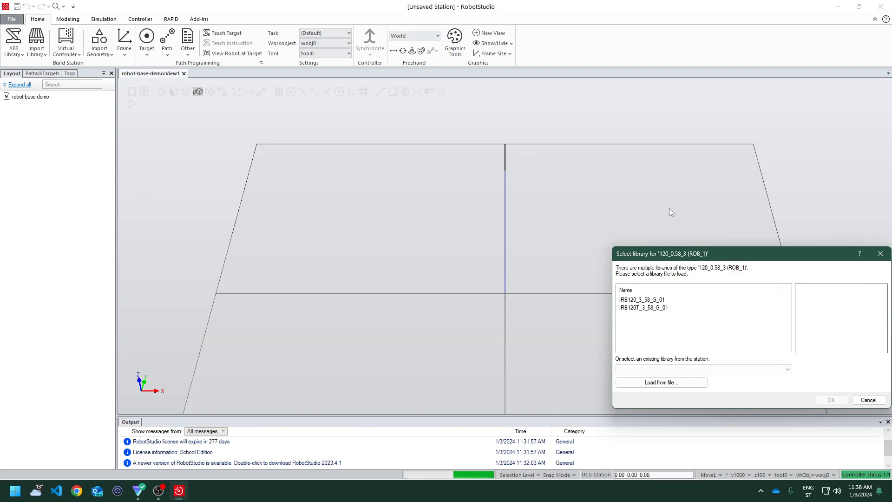
pyautogui.moveTo(749, 258); pyautogui.dragTo(555, 158)
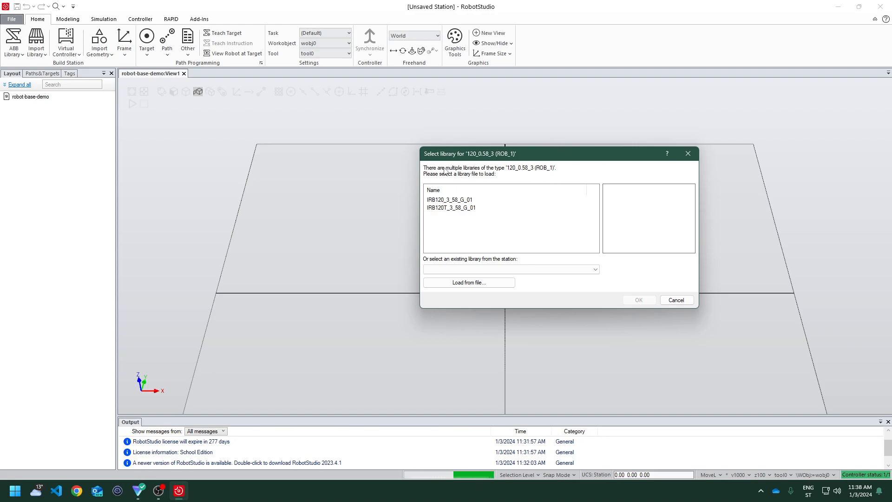
pyautogui.click(456, 201)
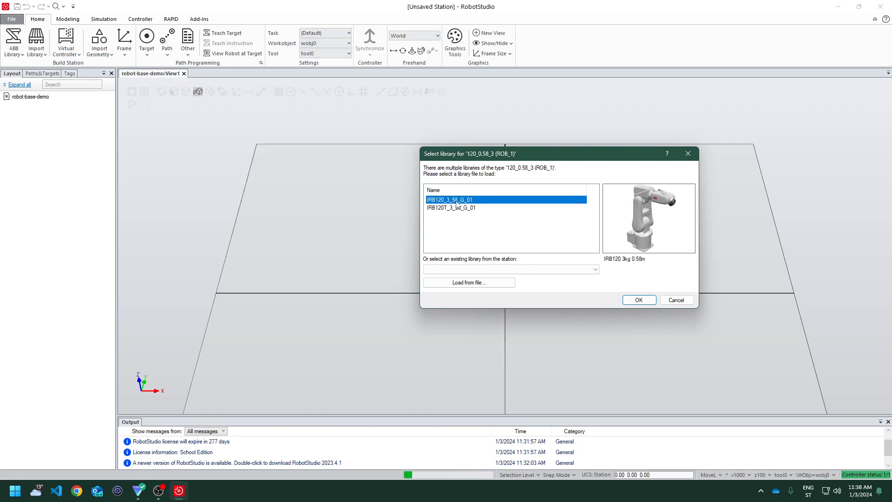
pyautogui.click(460, 208)
pyautogui.click(460, 201)
pyautogui.click(488, 217)
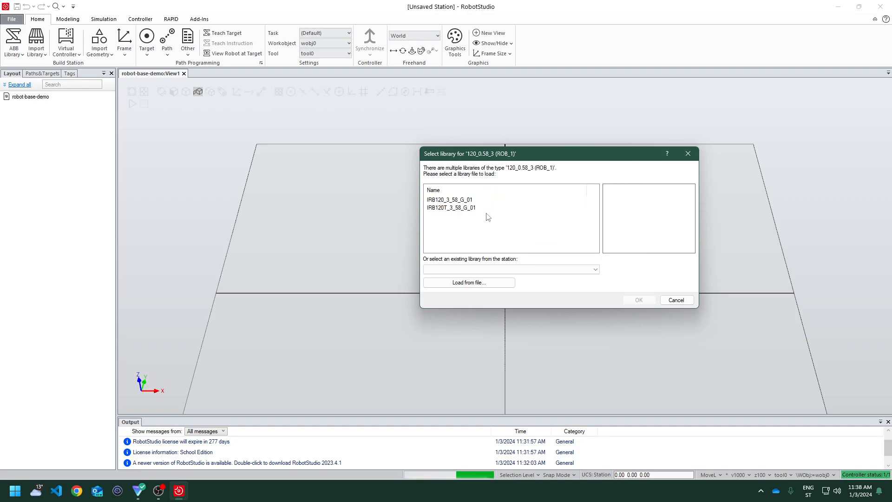
pyautogui.click(488, 208)
pyautogui.click(487, 201)
pyautogui.click(487, 208)
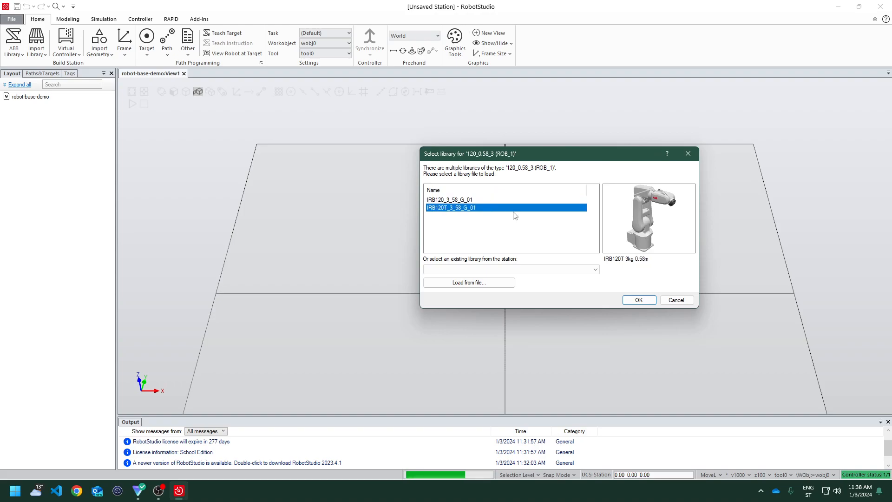
pyautogui.click(479, 201)
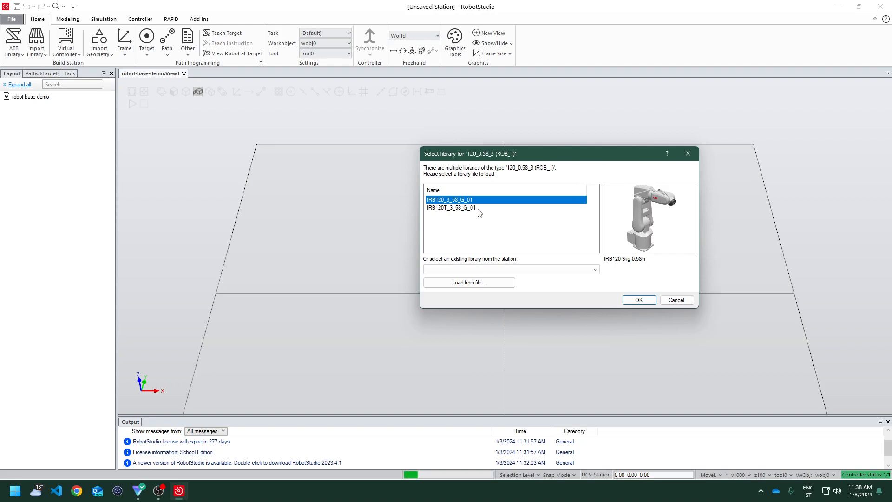
pyautogui.click(479, 209)
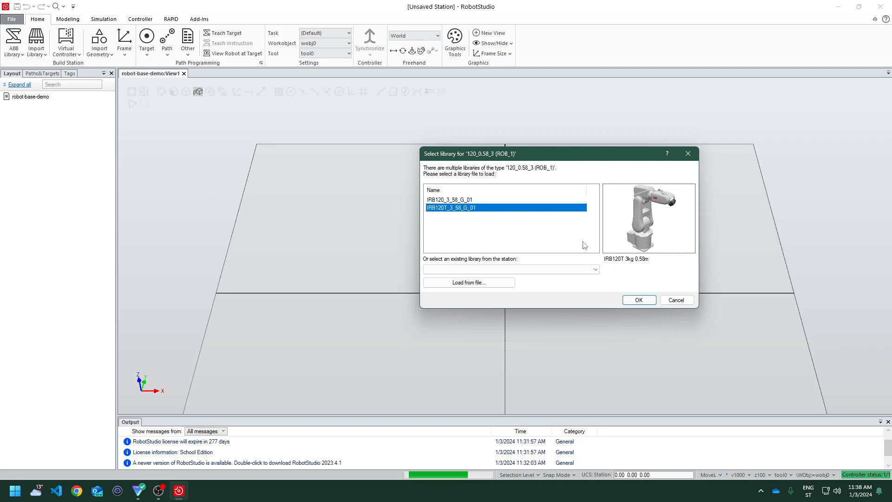
pyautogui.click(455, 200)
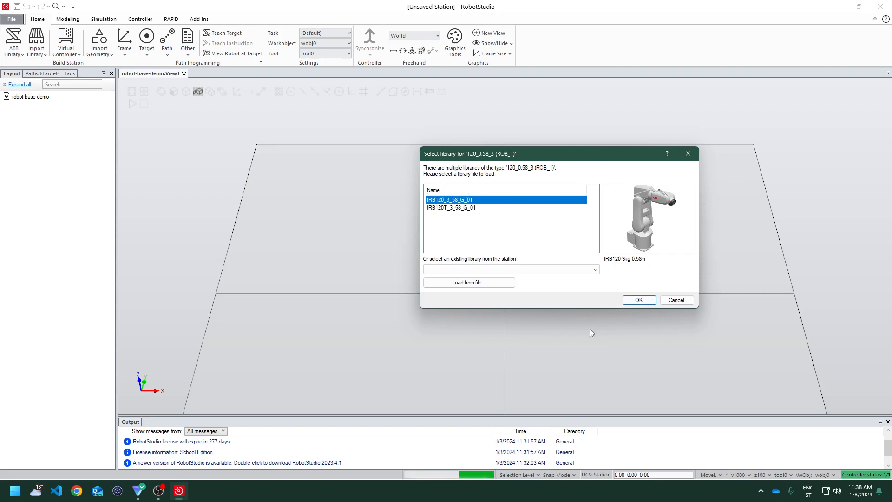
pyautogui.click(641, 301)
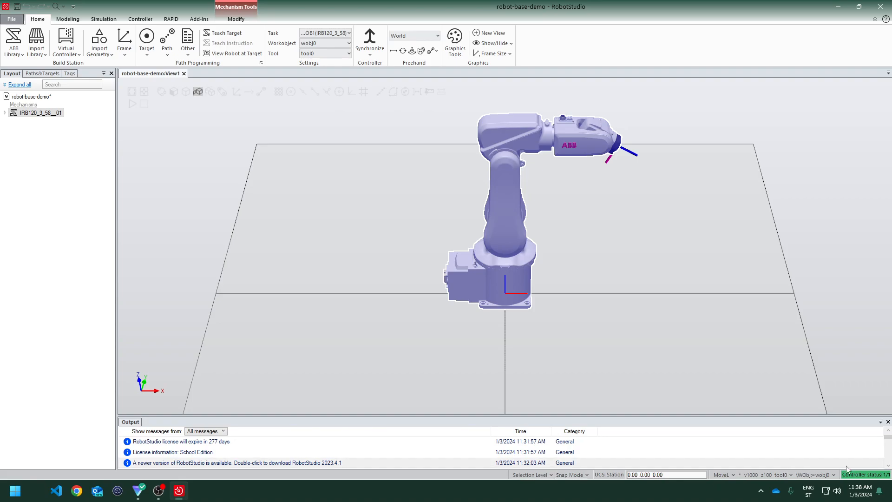
# Review the selection level options and select individual robot links in the 3D view
pyautogui.click(550, 476)
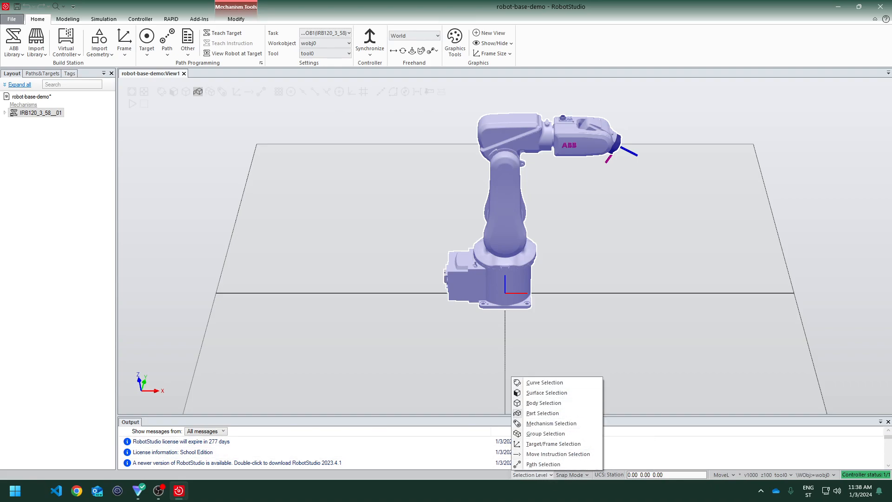
pyautogui.click(712, 264)
pyautogui.click(509, 212)
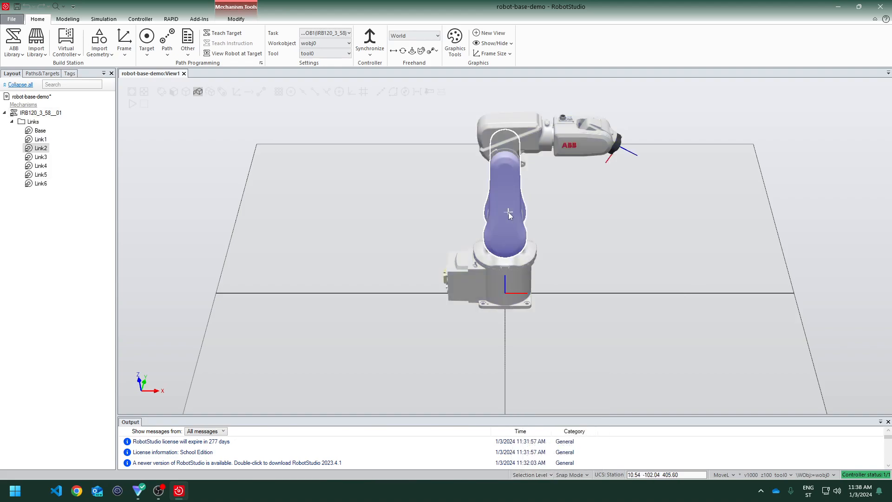
pyautogui.click(651, 147)
pyautogui.click(558, 135)
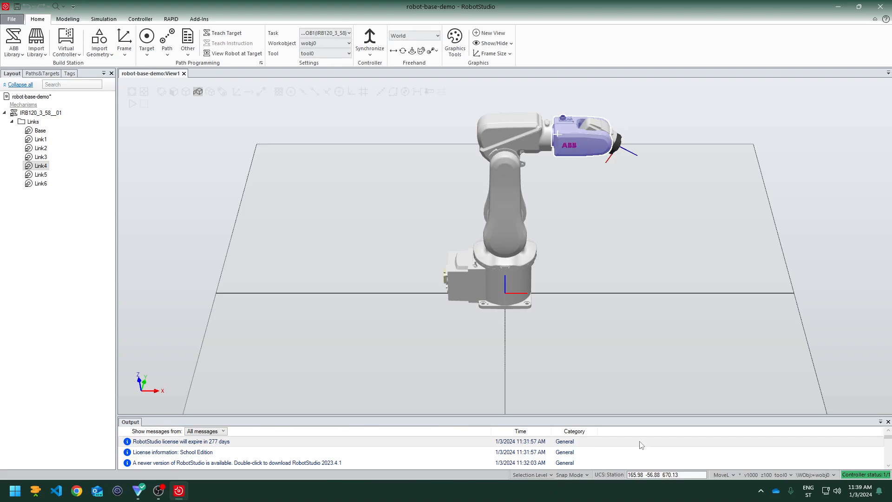
# Turn Snap Object mode on and then off again
pyautogui.click(572, 475)
pyautogui.click(597, 454)
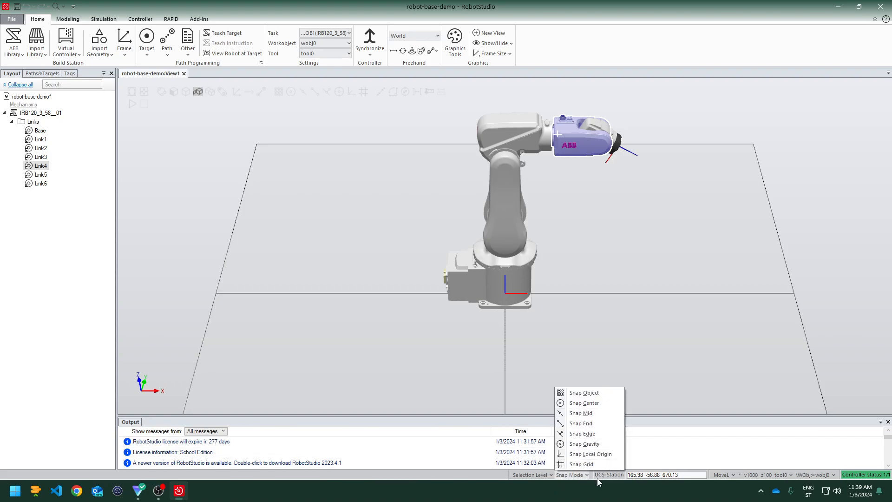
pyautogui.click(594, 393)
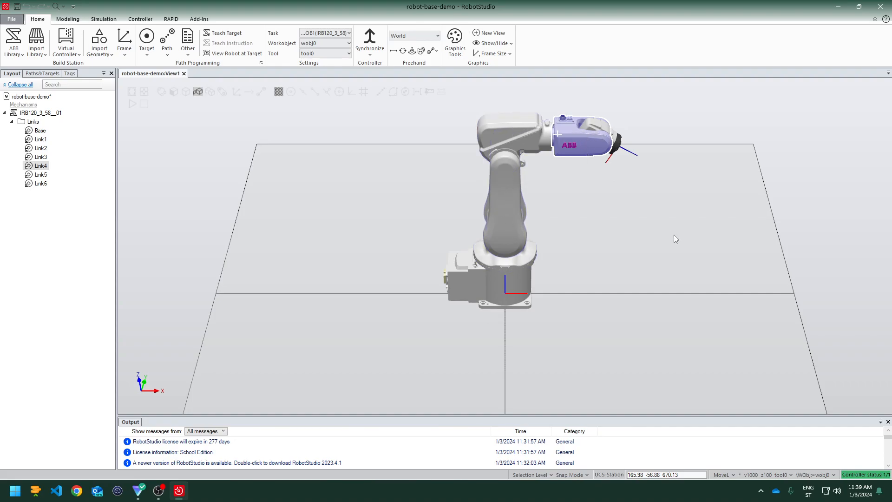
pyautogui.click(572, 474)
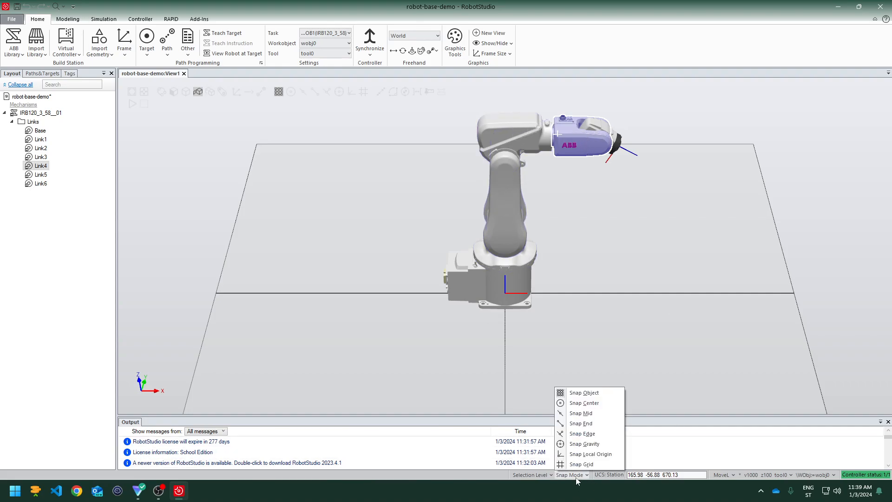
pyautogui.click(609, 393)
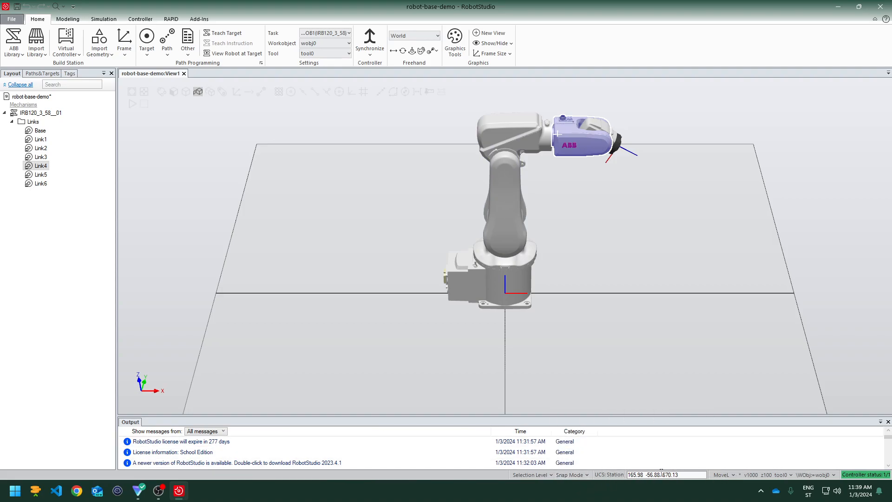
# Inspect the instruction template and tool options in the status bar and the Modeling tab
pyautogui.click(722, 474)
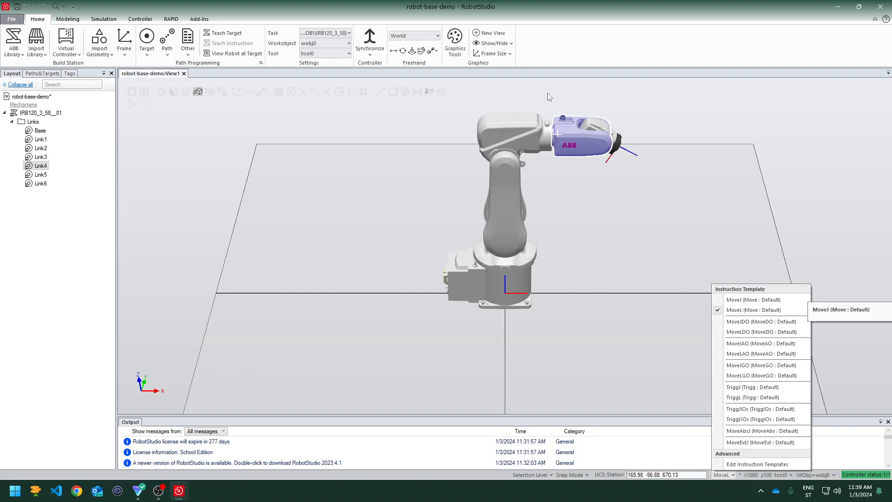
pyautogui.click(731, 479)
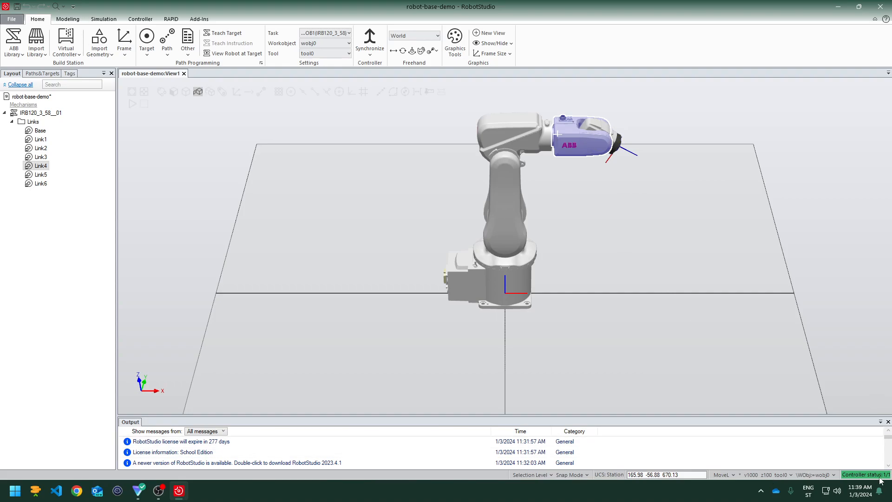
pyautogui.click(780, 476)
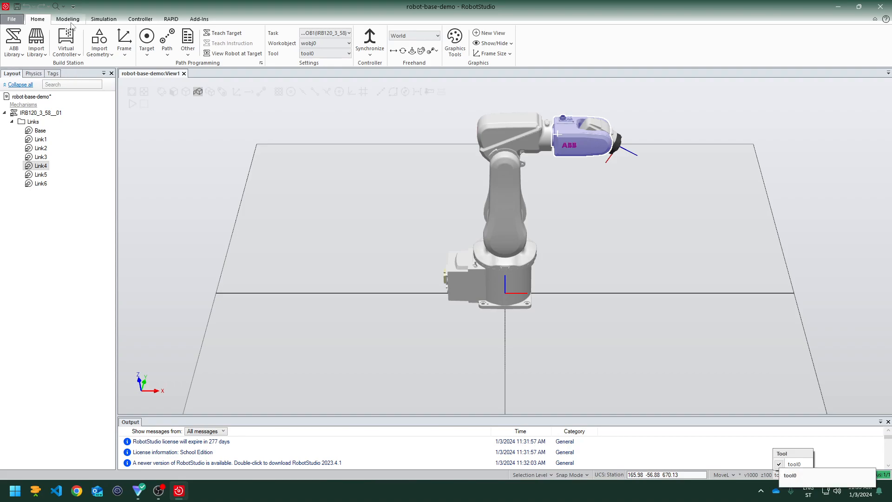
pyautogui.click(69, 19)
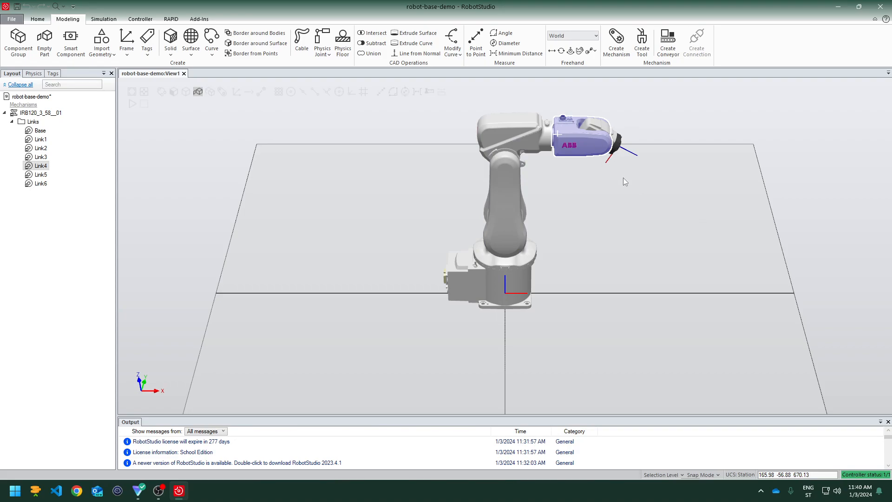
pyautogui.click(38, 19)
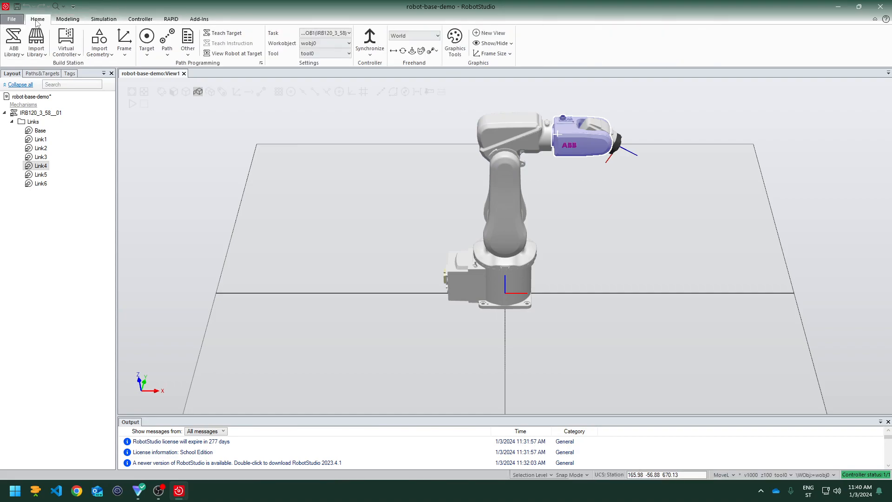
# Browse the ABB Library robot gallery
pyautogui.click(18, 55)
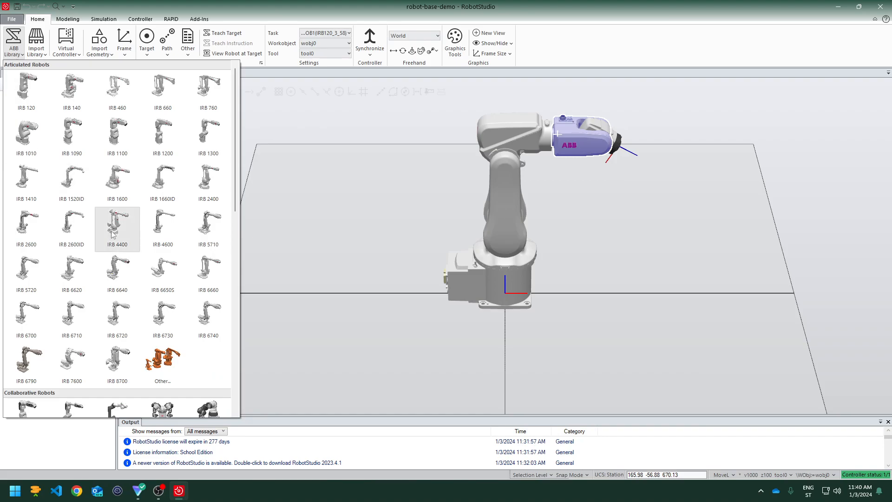
pyautogui.scroll(-10, 113, 237)
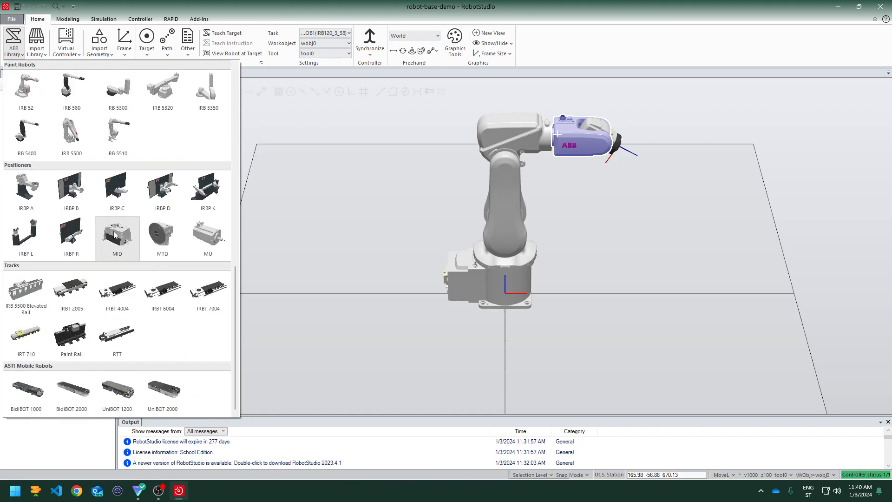
pyautogui.scroll(10, 116, 223)
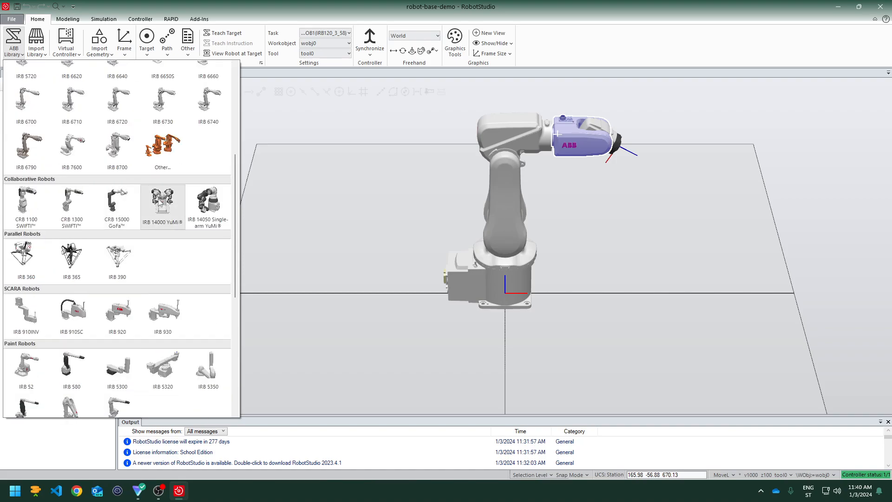
# Import the Pen component from the Training Objects library and open its context options
pyautogui.click(41, 55)
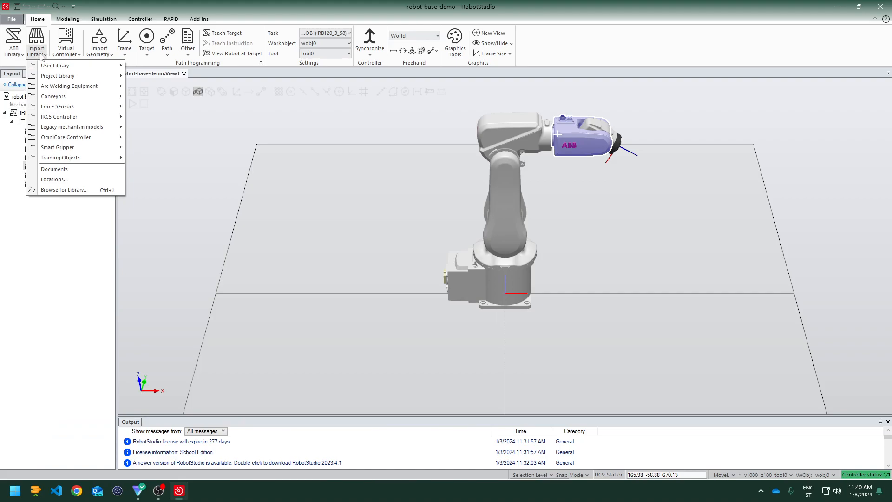
pyautogui.moveTo(70, 147)
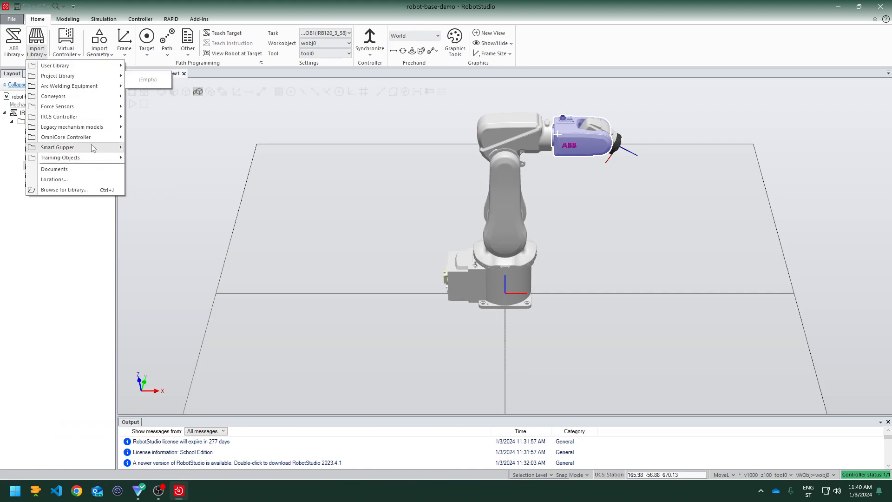
pyautogui.moveTo(95, 158)
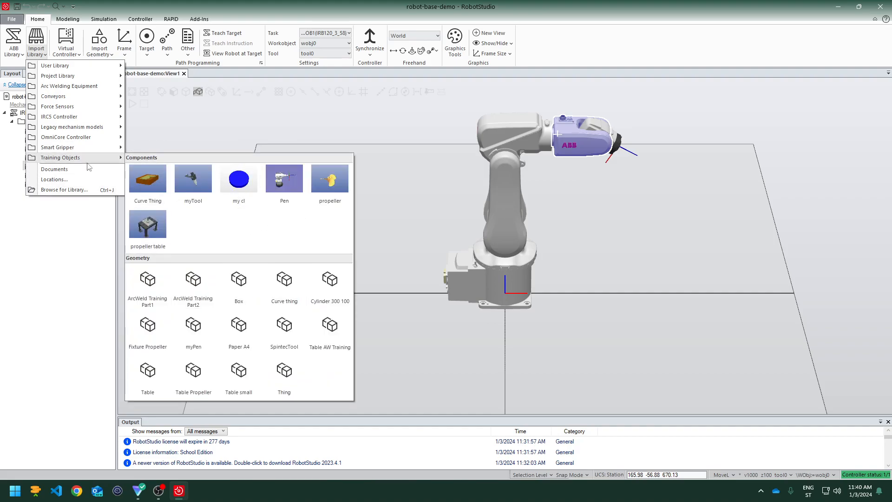
pyautogui.click(291, 183)
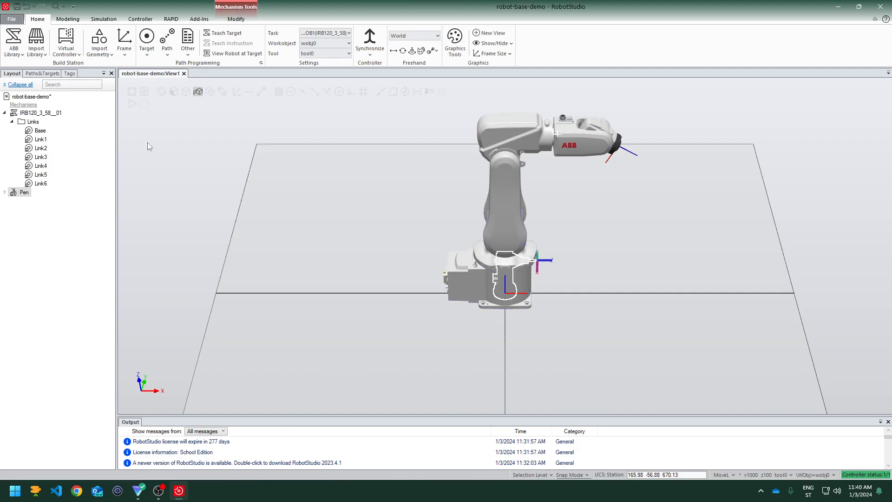
pyautogui.rightClick(21, 193)
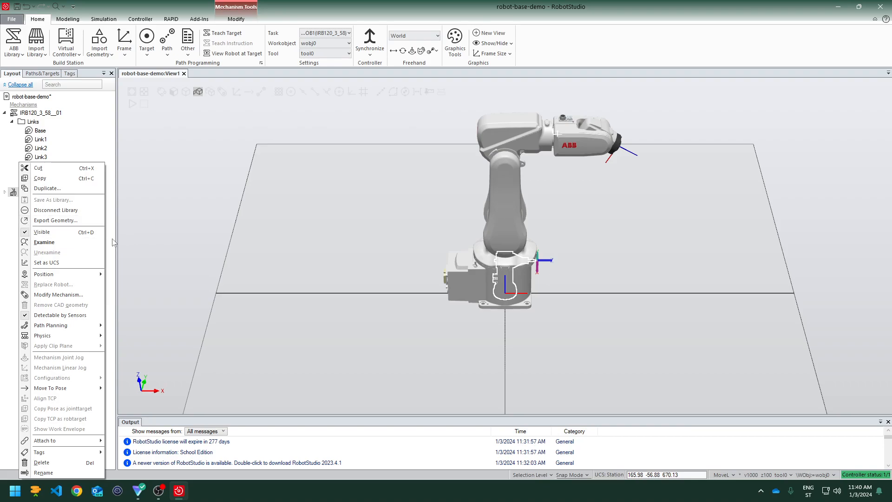
pyautogui.click(95, 143)
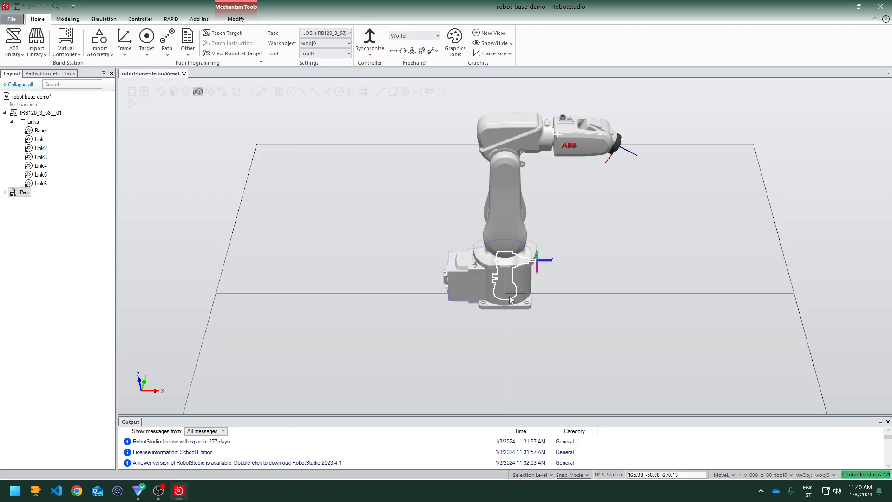
# Attach the Pen to the IRB120_3_58__01 (T_ROB1) robot and accept updating its position
pyautogui.rightClick(20, 196)
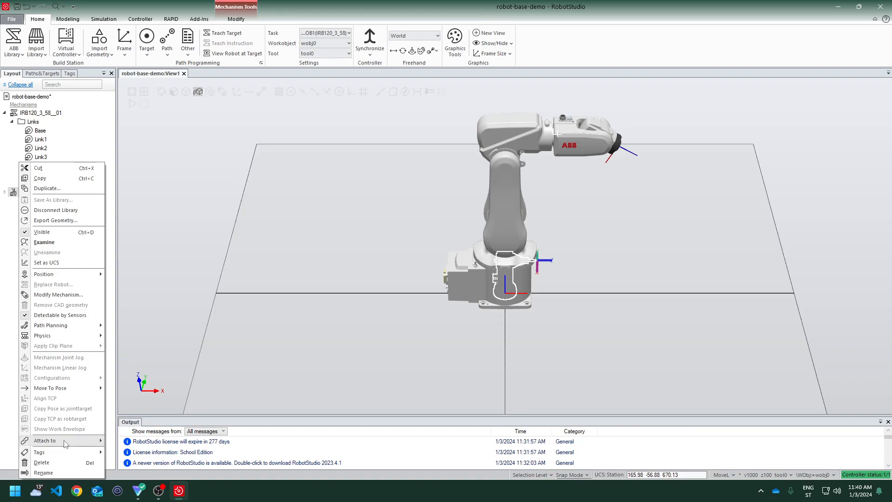
pyautogui.moveTo(65, 441)
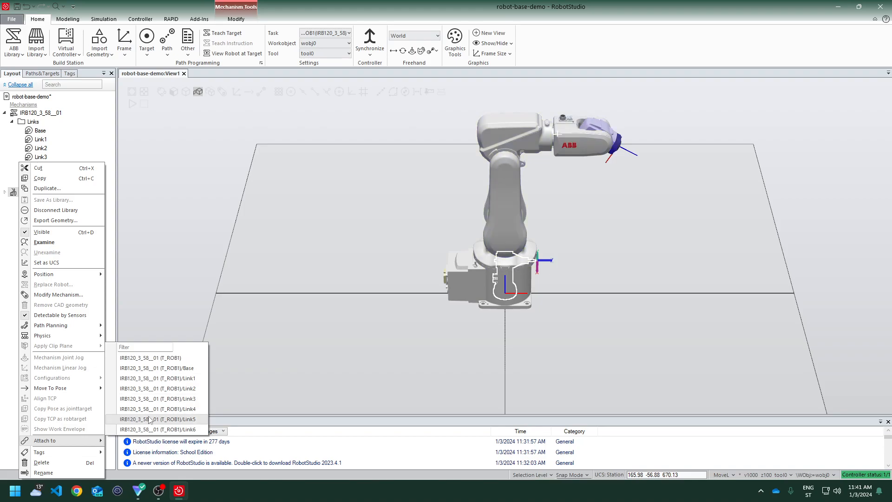
pyautogui.click(153, 359)
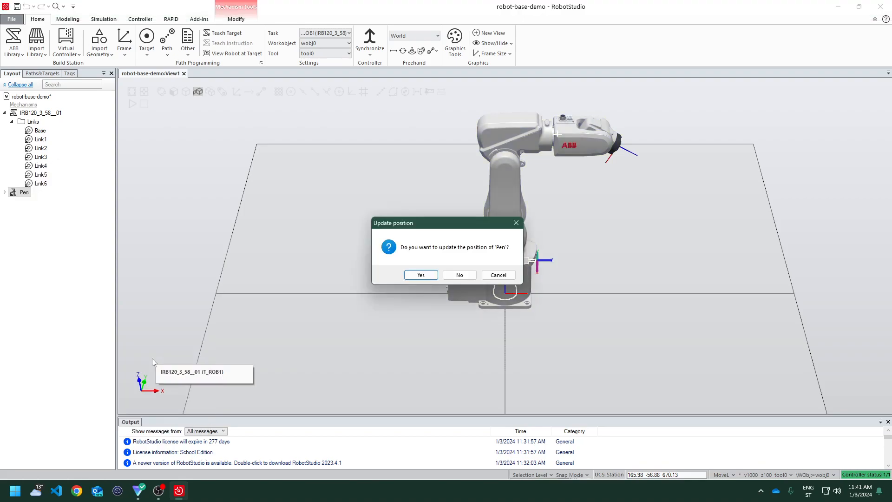
pyautogui.click(421, 275)
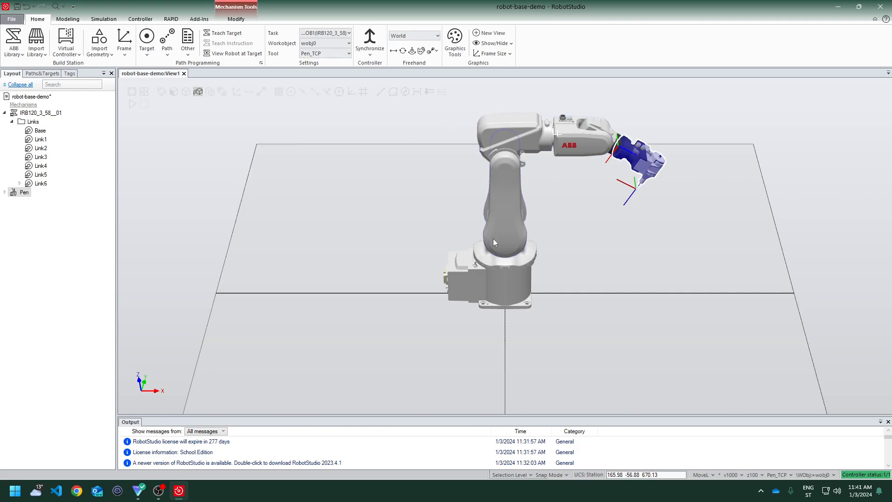
# Examine the robot's links and the mounted pen in the 3D view from different angles
pyautogui.click(596, 263)
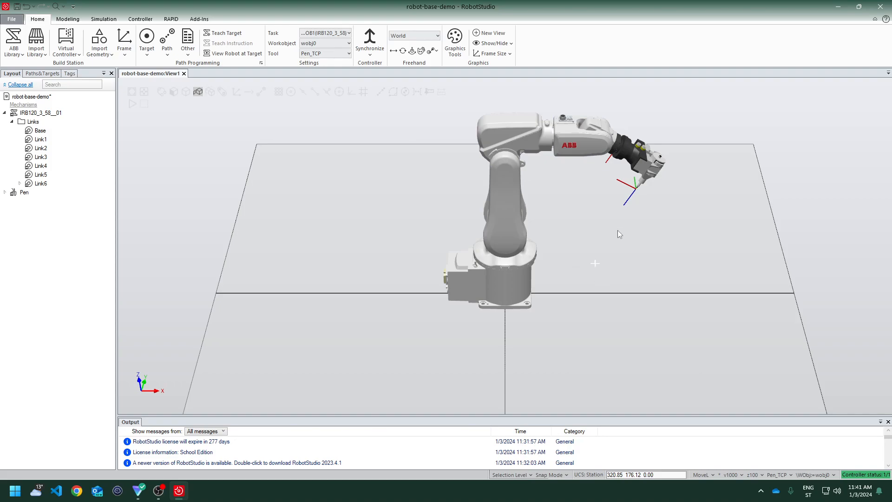
pyautogui.click(537, 150)
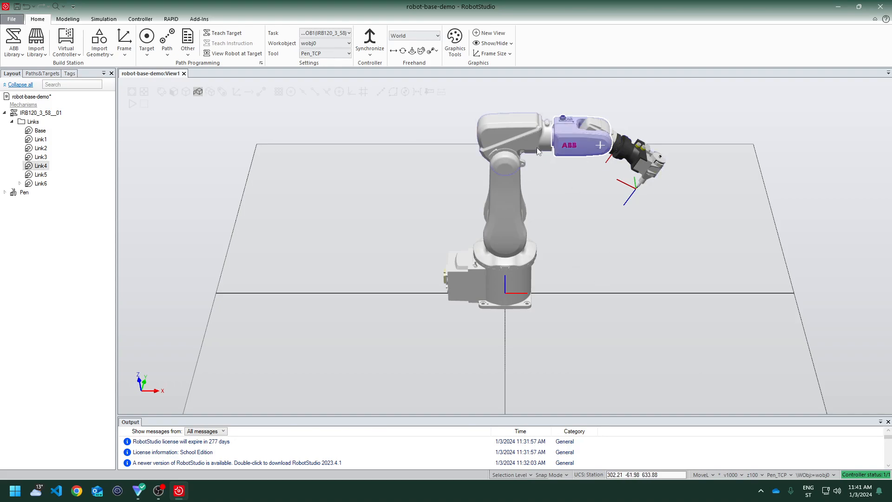
pyautogui.click(506, 185)
pyautogui.click(506, 277)
pyautogui.click(639, 157)
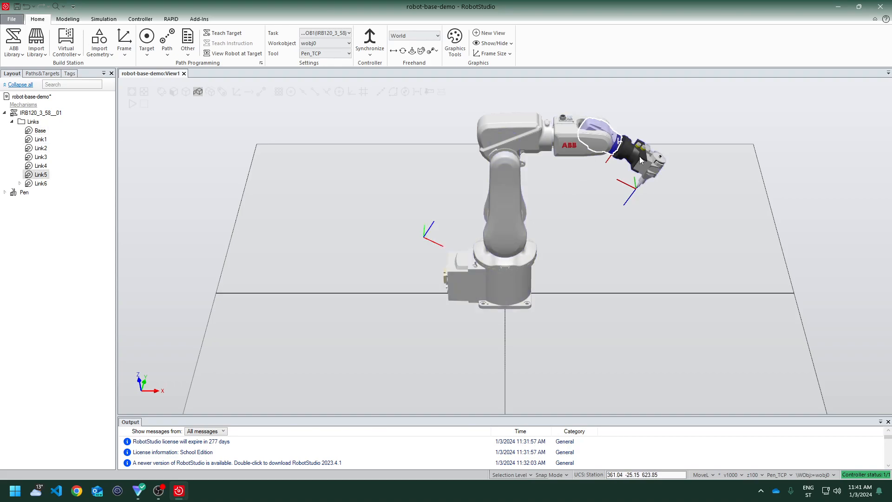
pyautogui.click(576, 238)
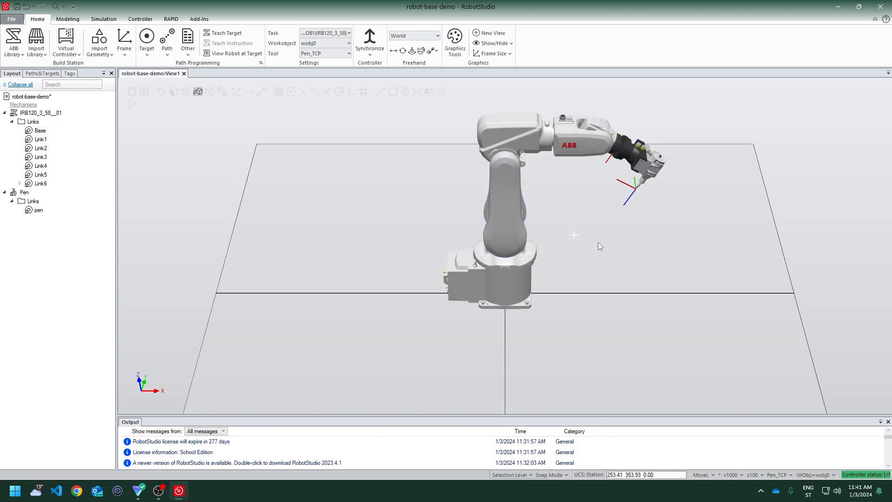
pyautogui.scroll(4, 599, 246)
pyautogui.scroll(-2, 599, 246)
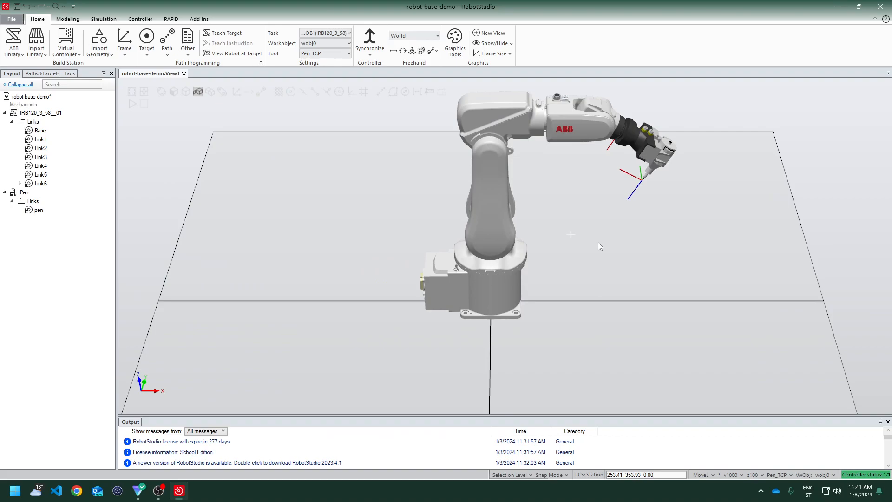
pyautogui.scroll(4, 599, 243)
pyautogui.scroll(-4, 599, 243)
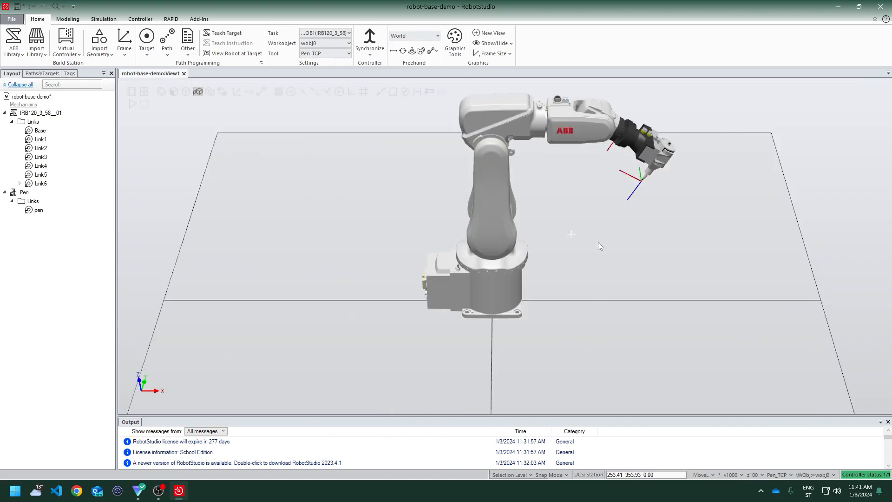
pyautogui.scroll(-2, 598, 242)
pyautogui.scroll(3, 593, 241)
pyautogui.scroll(-2, 594, 232)
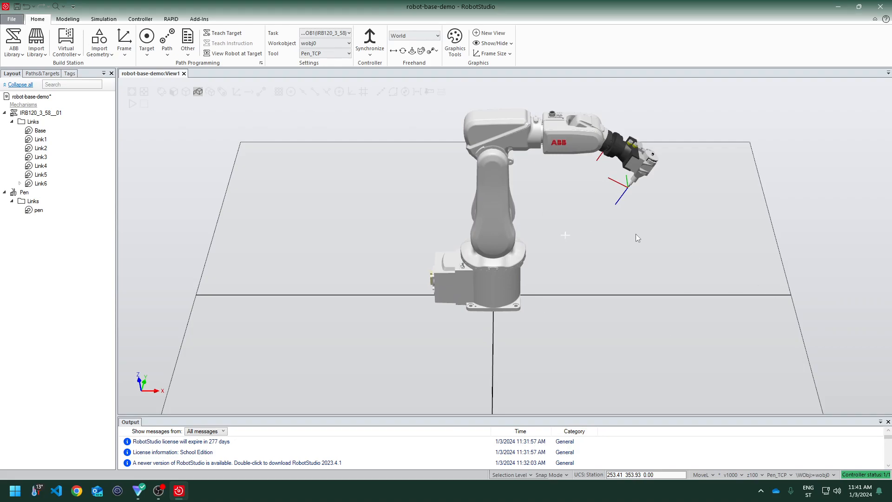
pyautogui.moveTo(637, 233)
pyautogui.mouseDown(button='middle')
pyautogui.moveTo(668, 268)
pyautogui.moveTo(642, 241)
pyautogui.moveTo(631, 244)
pyautogui.mouseUp(button='middle')
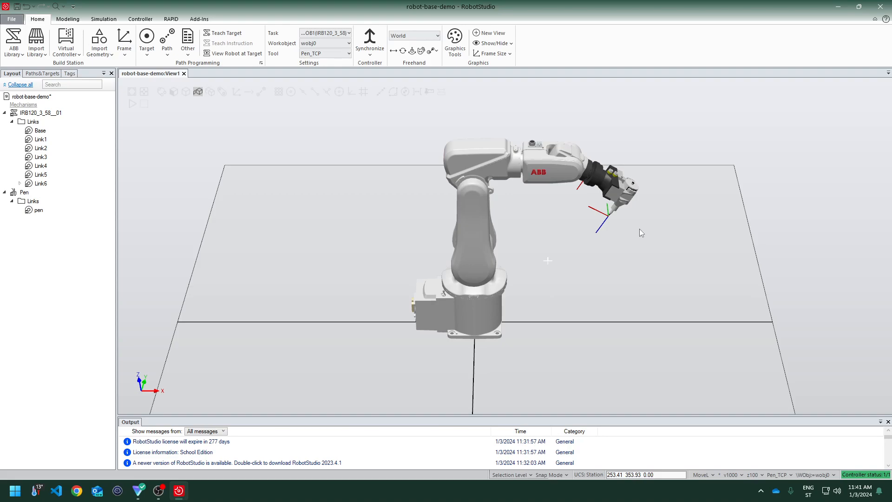
pyautogui.keyDown('ctrl'); pyautogui.keyDown('shift'); pyautogui.moveTo(675, 205); pyautogui.dragTo(636, 194); pyautogui.keyUp('shift'); pyautogui.keyUp('ctrl')
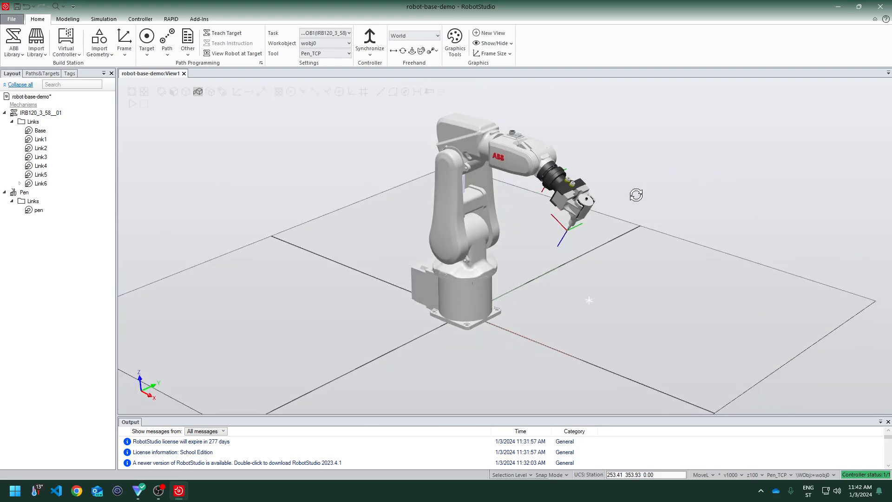
pyautogui.rightClick(647, 251)
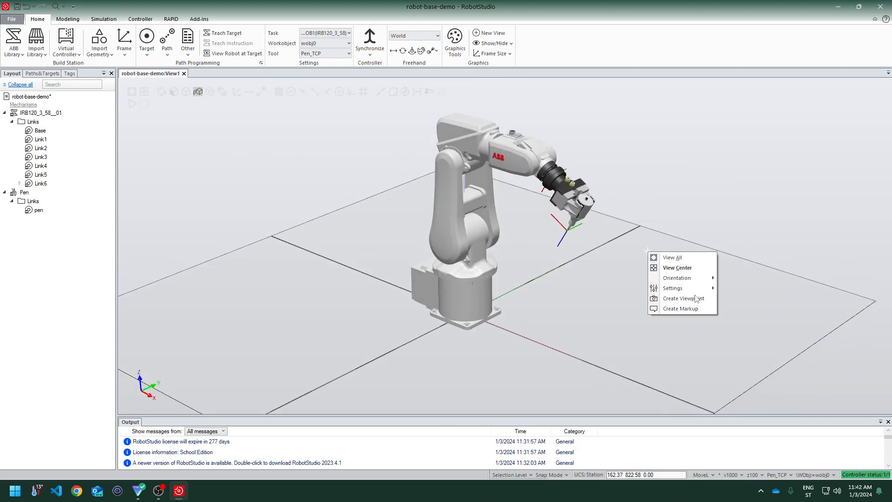
pyautogui.click(557, 298)
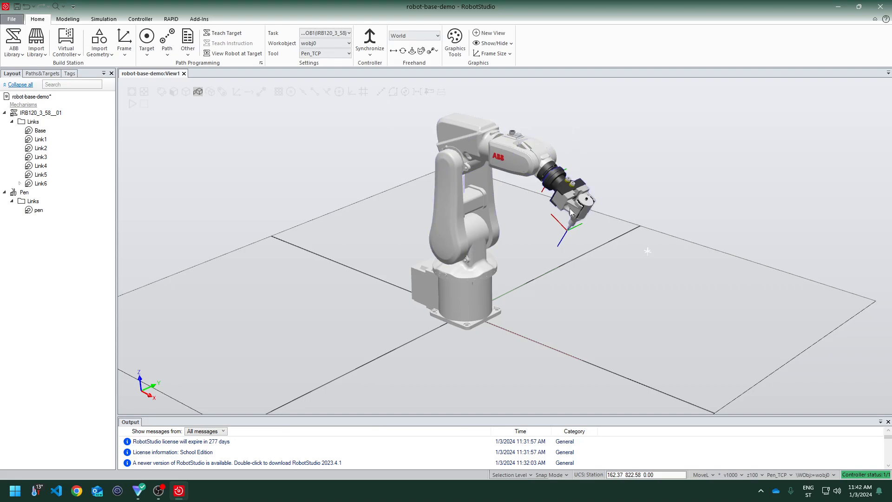
# Select individual links of the robot arm and the pen to identify each part
pyautogui.click(535, 156)
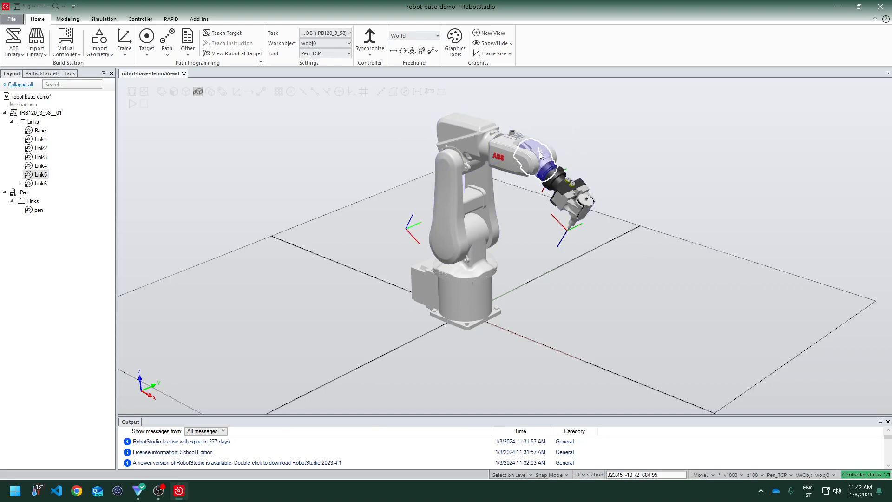
pyautogui.click(469, 162)
pyautogui.click(460, 218)
pyautogui.click(467, 279)
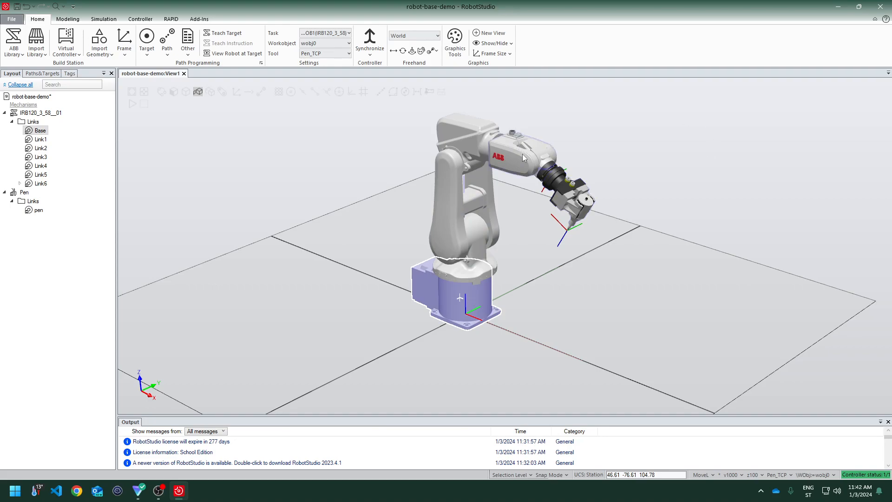
pyautogui.click(500, 152)
pyautogui.click(548, 160)
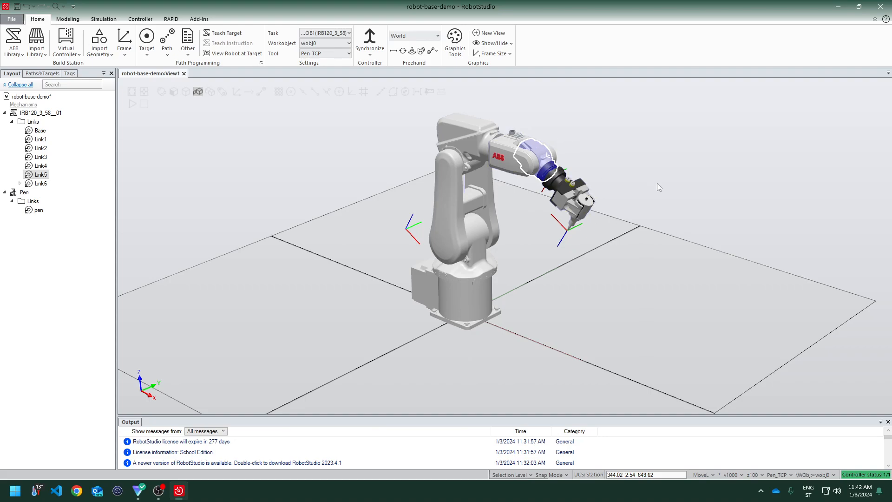
pyautogui.click(662, 278)
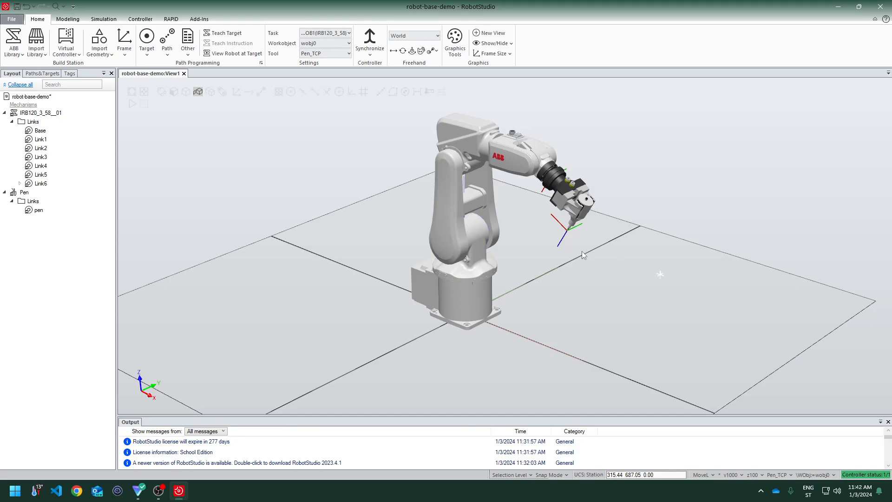
pyautogui.click(582, 231)
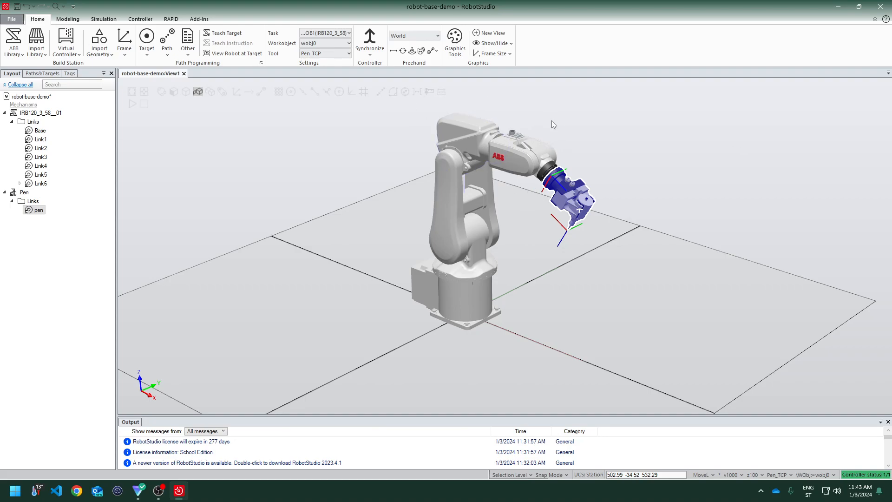
pyautogui.click(535, 155)
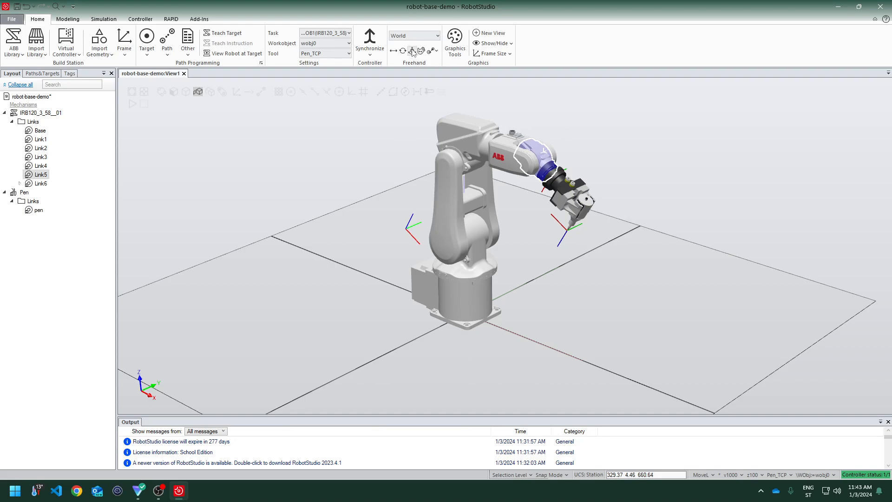
pyautogui.click(459, 155)
pyautogui.click(443, 185)
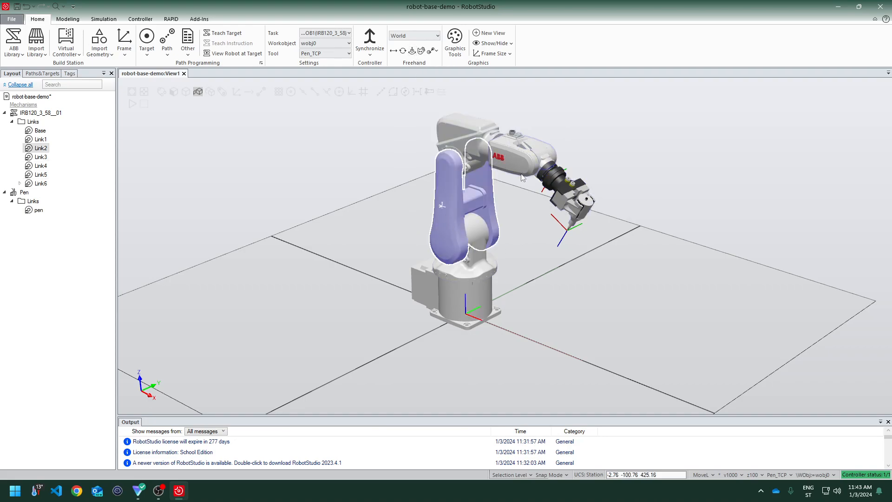
pyautogui.click(533, 157)
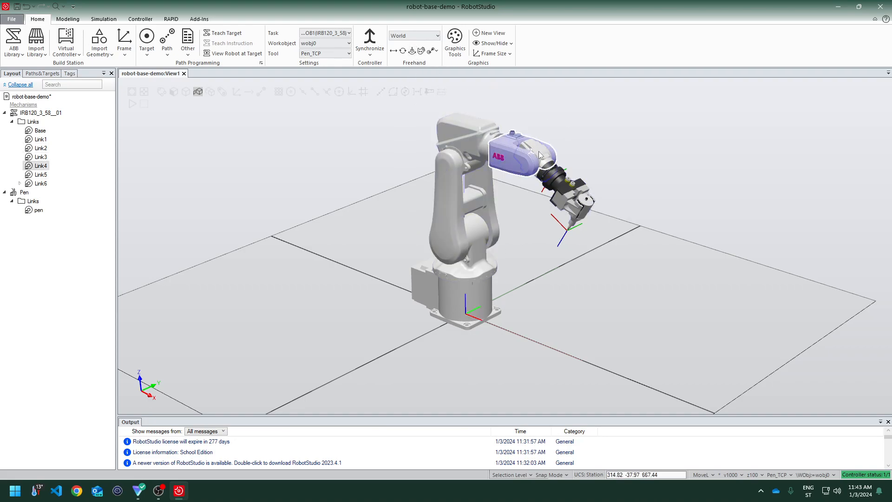
pyautogui.click(538, 150)
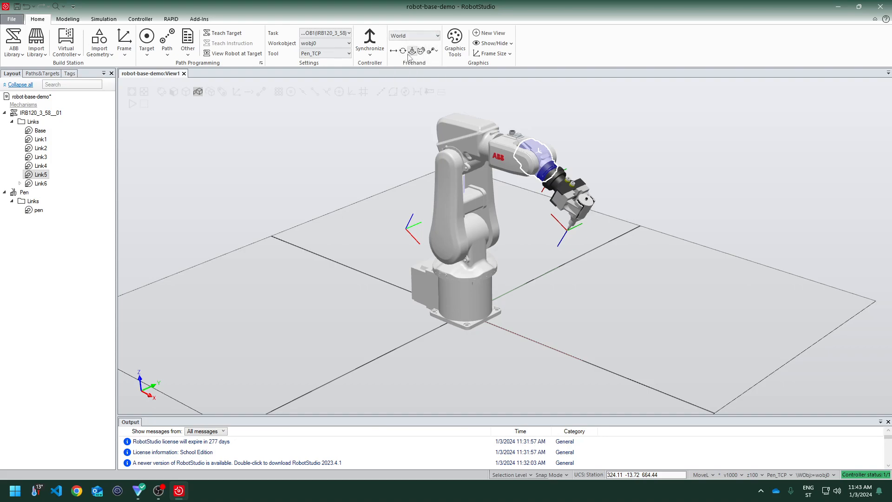
# Jog the robot's wrist and arm joints with the Jog Joint tool
pyautogui.click(411, 53)
pyautogui.moveTo(559, 158); pyautogui.dragTo(538, 146)
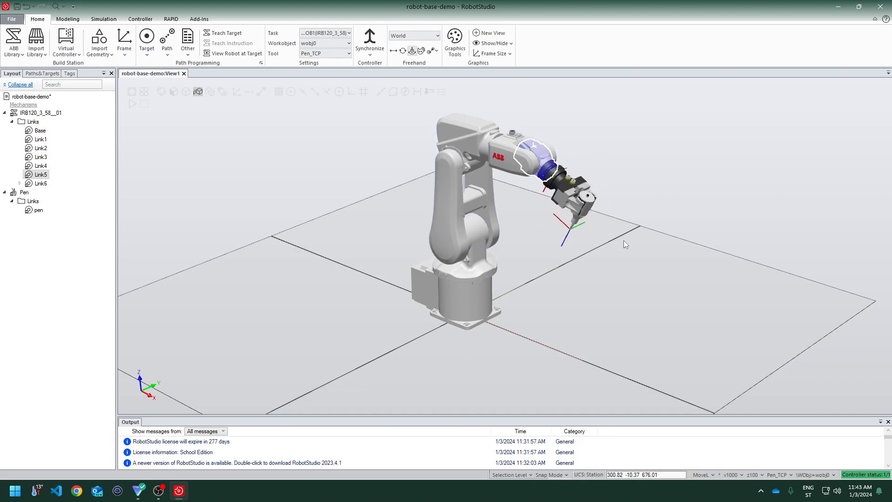
pyautogui.click(466, 291)
pyautogui.click(451, 254)
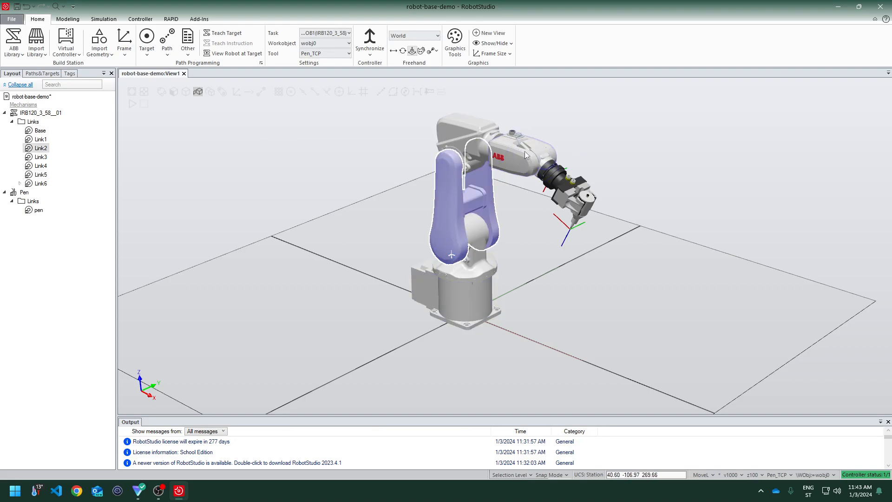
pyautogui.moveTo(534, 146); pyautogui.dragTo(554, 173)
pyautogui.click(584, 175)
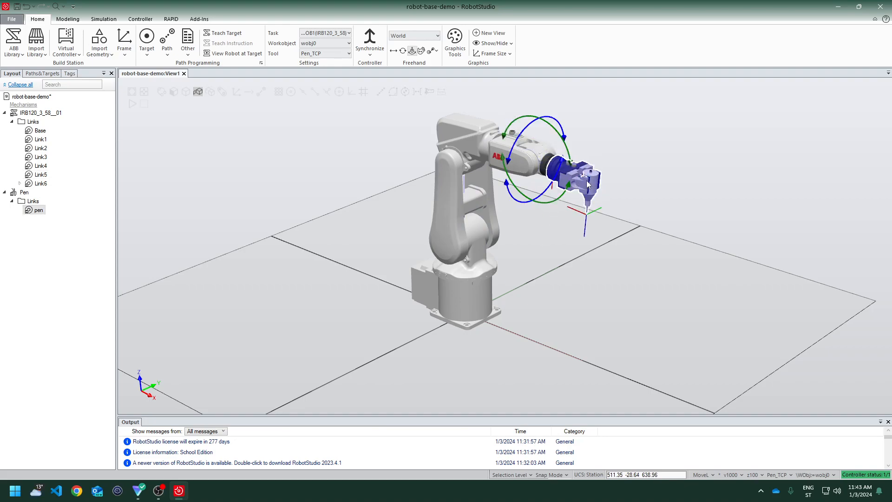
pyautogui.click(544, 161)
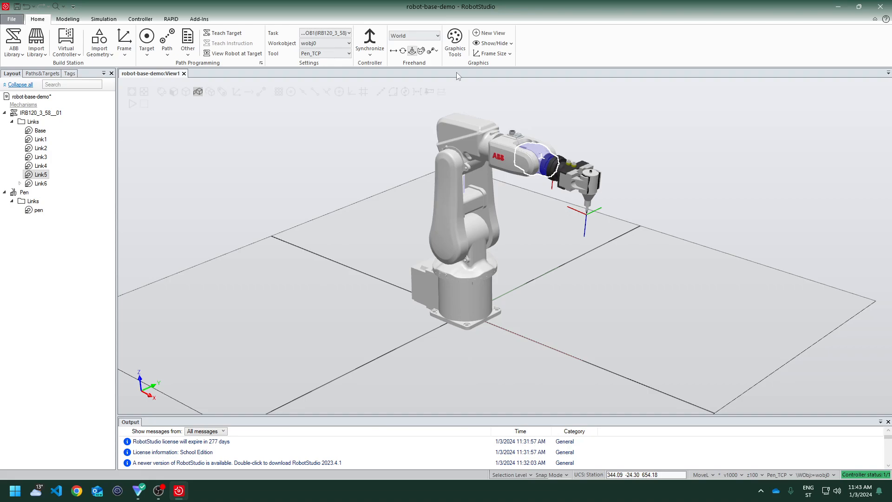
# Reorient the pen tool around its TCP with the Jog Reorient tool
pyautogui.click(402, 51)
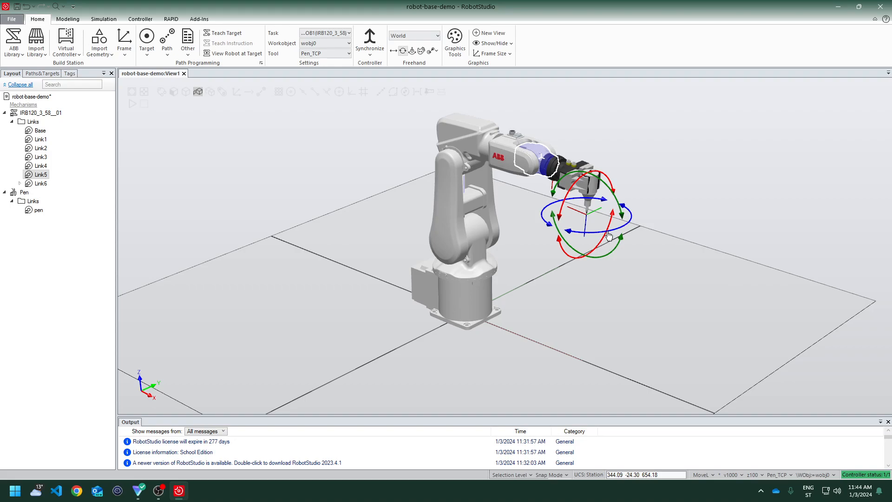
pyautogui.moveTo(602, 231)
pyautogui.mouseDown()
pyautogui.moveTo(595, 232)
pyautogui.moveTo(627, 232)
pyautogui.moveTo(614, 233)
pyautogui.mouseUp()
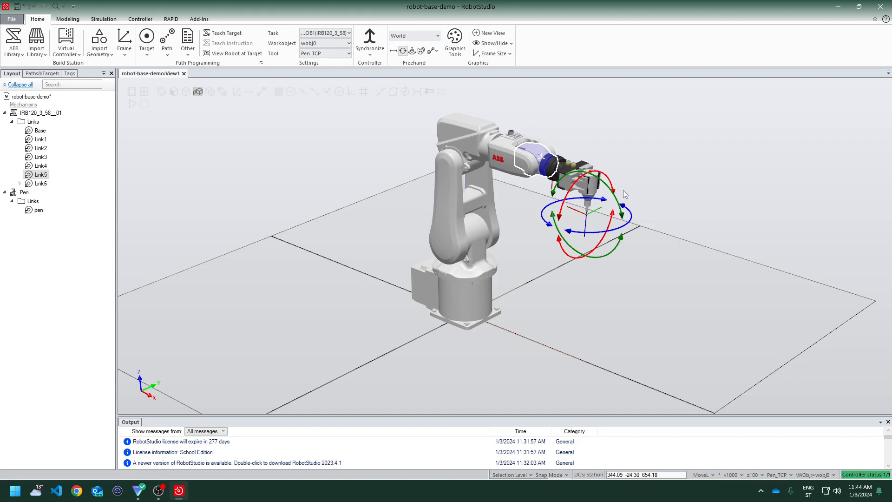
pyautogui.moveTo(569, 258)
pyautogui.mouseDown()
pyautogui.moveTo(569, 273)
pyautogui.moveTo(564, 268)
pyautogui.mouseUp()
pyautogui.moveTo(601, 239)
pyautogui.mouseDown()
pyautogui.moveTo(589, 238)
pyautogui.moveTo(603, 237)
pyautogui.mouseUp()
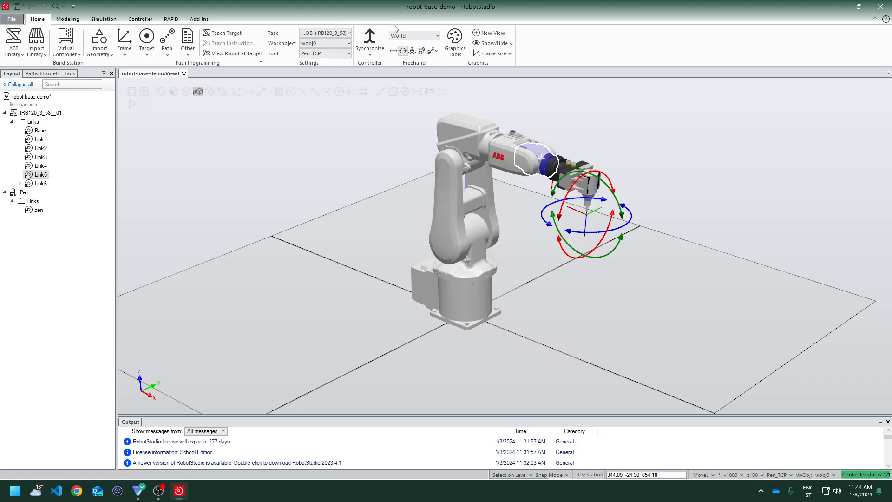
# Move the pen tool linearly along the world axes with the Jog Linear tool
pyautogui.click(394, 51)
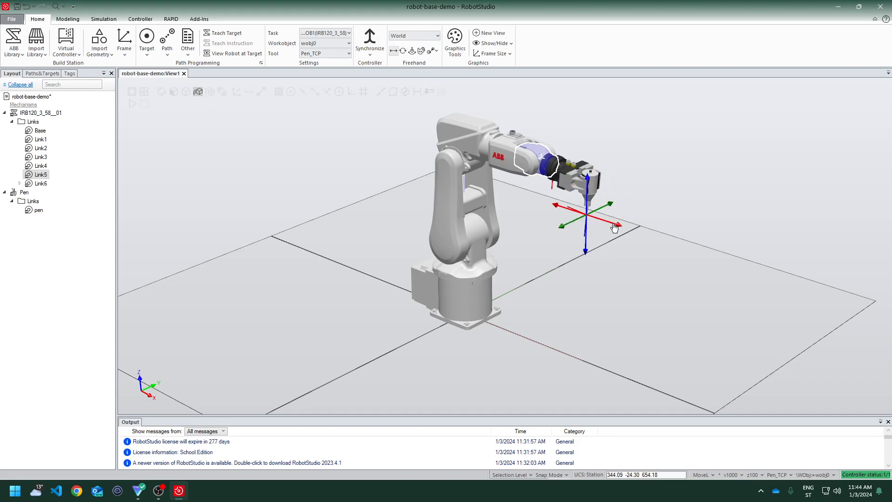
pyautogui.moveTo(615, 227)
pyautogui.mouseDown()
pyautogui.moveTo(578, 224)
pyautogui.moveTo(530, 249)
pyautogui.moveTo(501, 251)
pyautogui.moveTo(586, 224)
pyautogui.moveTo(551, 221)
pyautogui.moveTo(517, 253)
pyautogui.moveTo(560, 223)
pyautogui.moveTo(581, 227)
pyautogui.moveTo(540, 251)
pyautogui.moveTo(563, 242)
pyautogui.mouseUp()
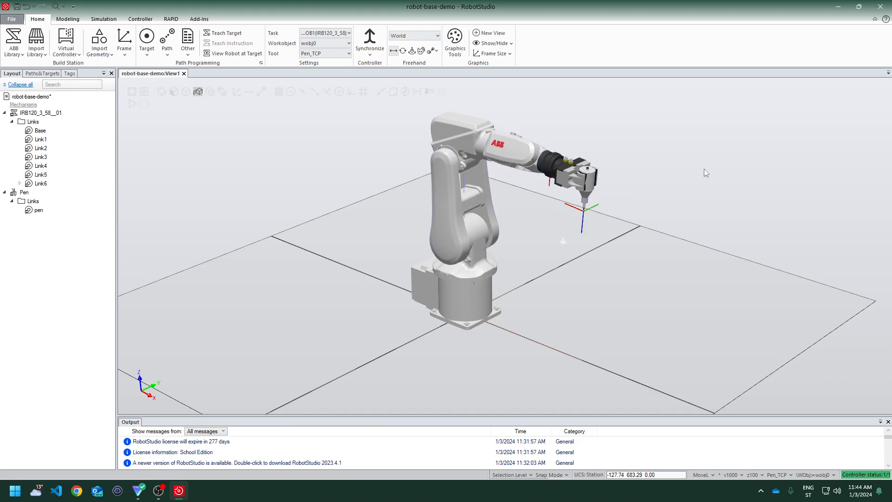
pyautogui.click(536, 160)
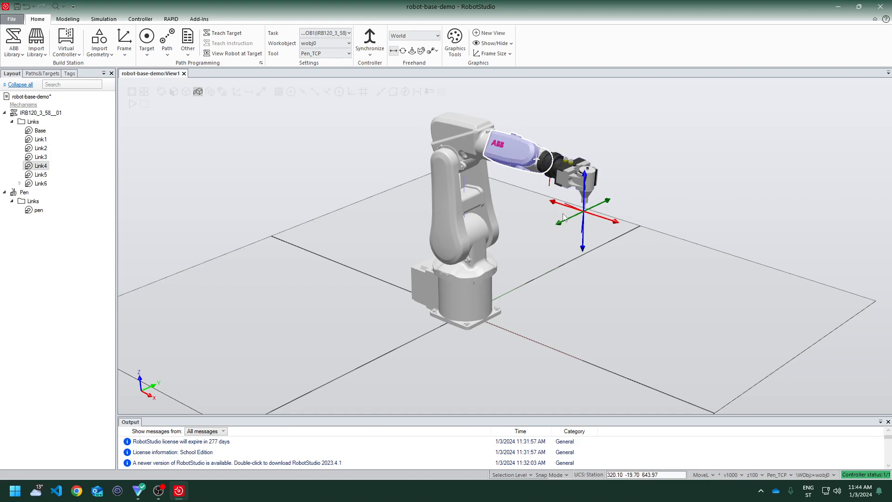
pyautogui.moveTo(561, 224); pyautogui.dragTo(561, 226)
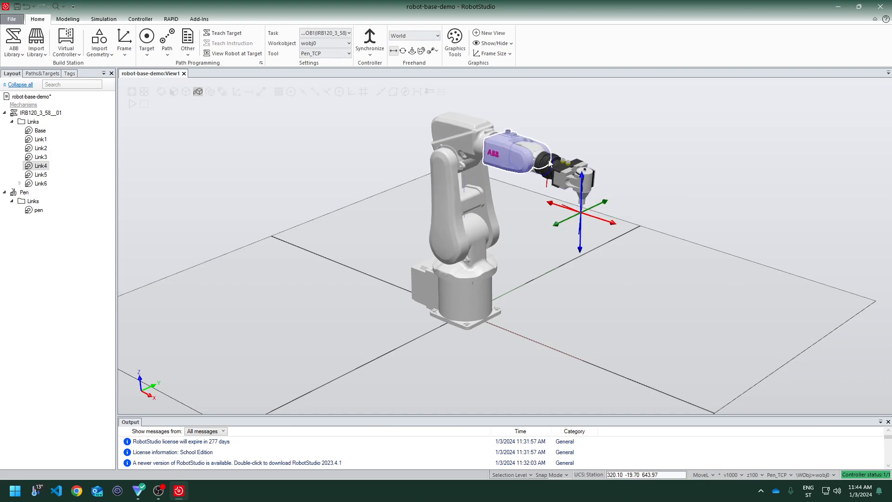
# Jog the robot's fifth joint with the Jog Joint tool to tilt the pen downward
pyautogui.moveTo(562, 226); pyautogui.dragTo(560, 229)
pyautogui.moveTo(605, 206); pyautogui.dragTo(607, 205)
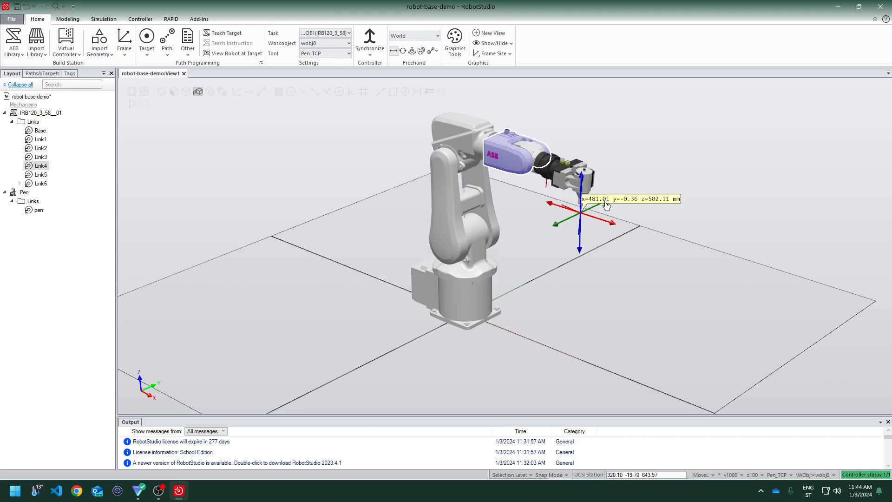
pyautogui.click(410, 51)
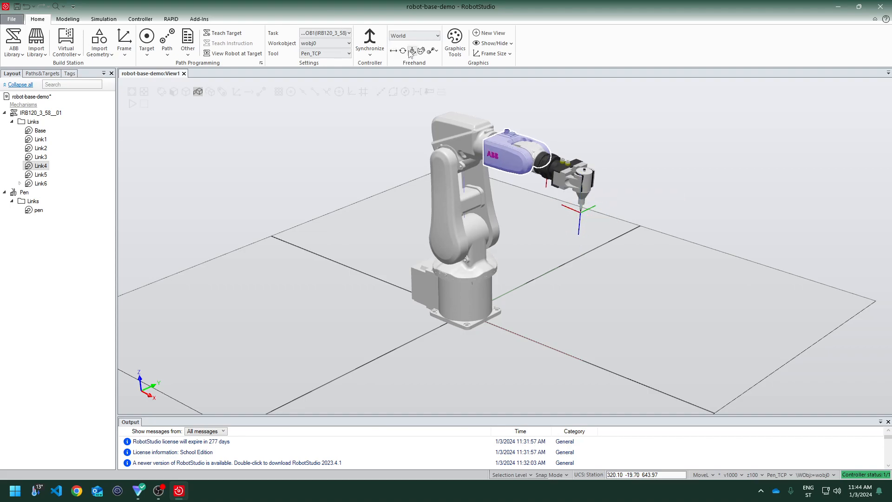
pyautogui.click(403, 53)
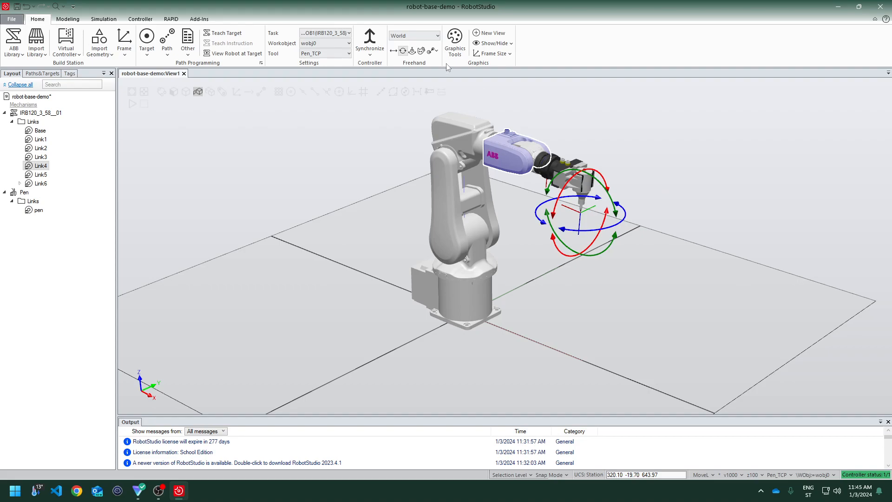
pyautogui.click(411, 51)
pyautogui.click(530, 143)
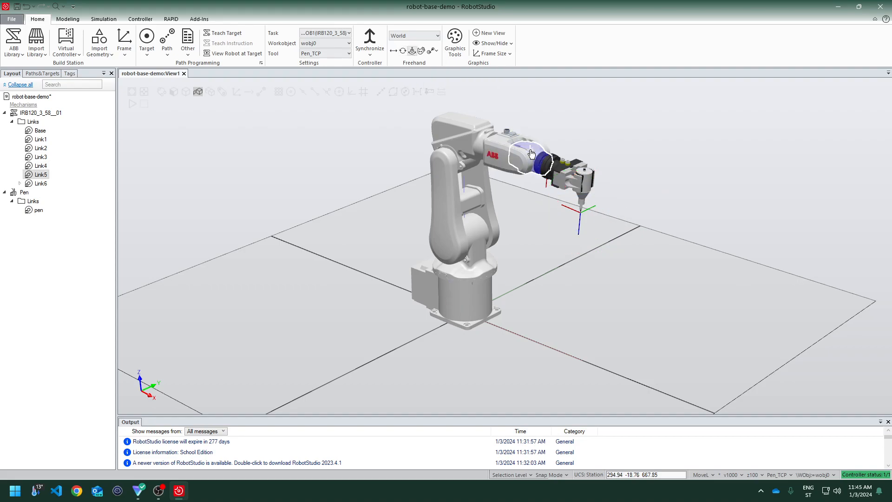
pyautogui.moveTo(534, 153); pyautogui.dragTo(762, 266)
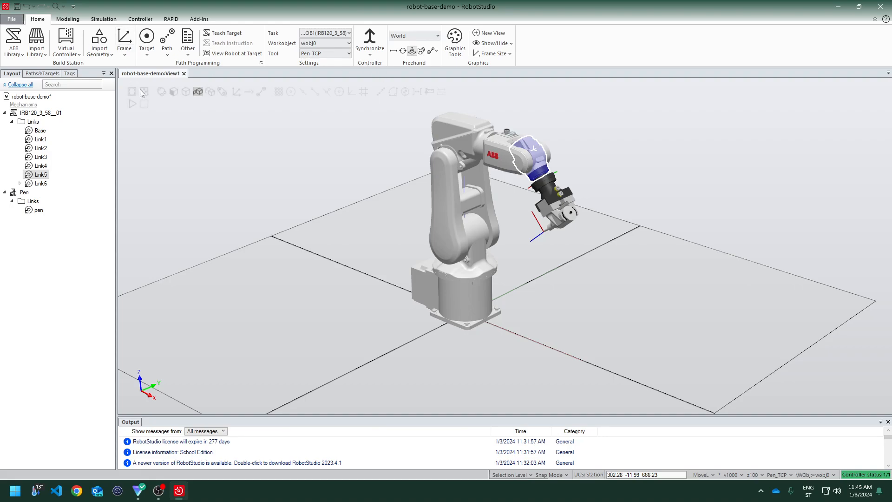
# Create an empty path for the IRB 120 robot
pyautogui.click(39, 112)
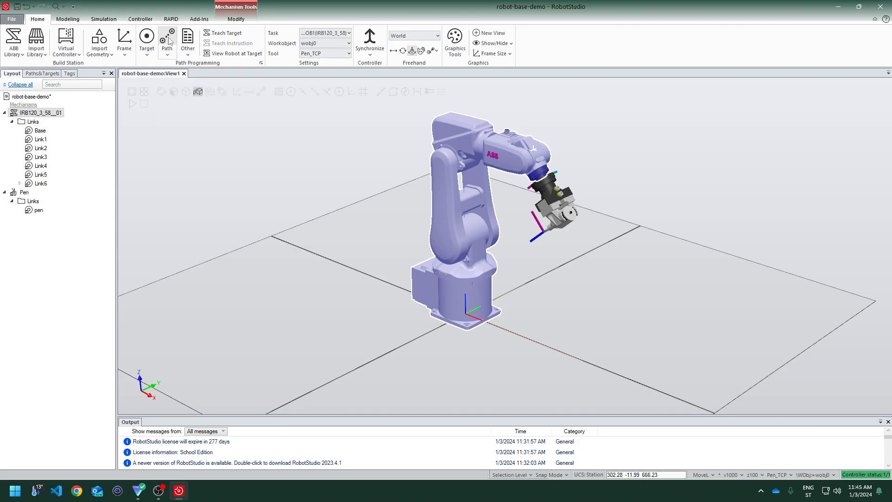
pyautogui.click(168, 56)
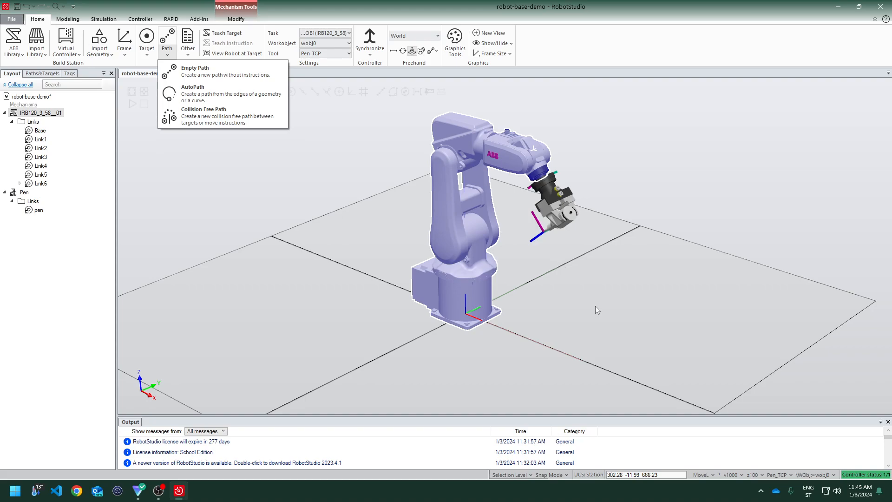
pyautogui.click(261, 80)
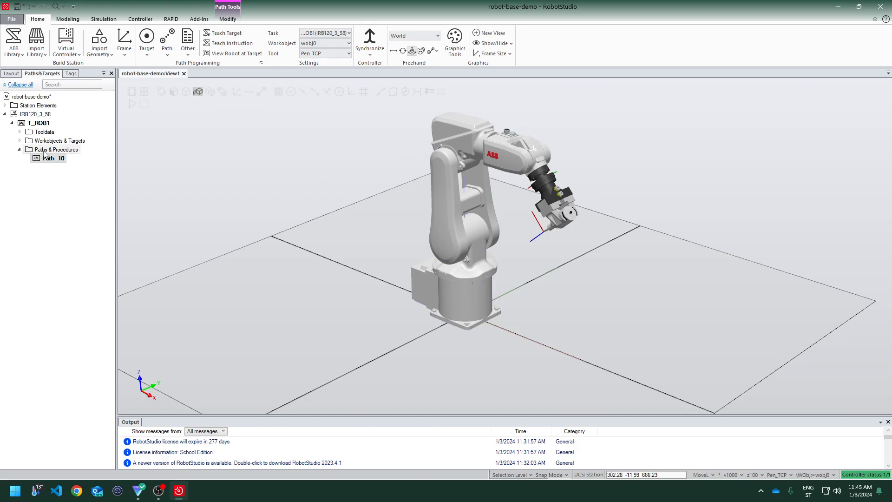
# Teach a first move instruction into Path_10 at the robot's current position
pyautogui.click(11, 74)
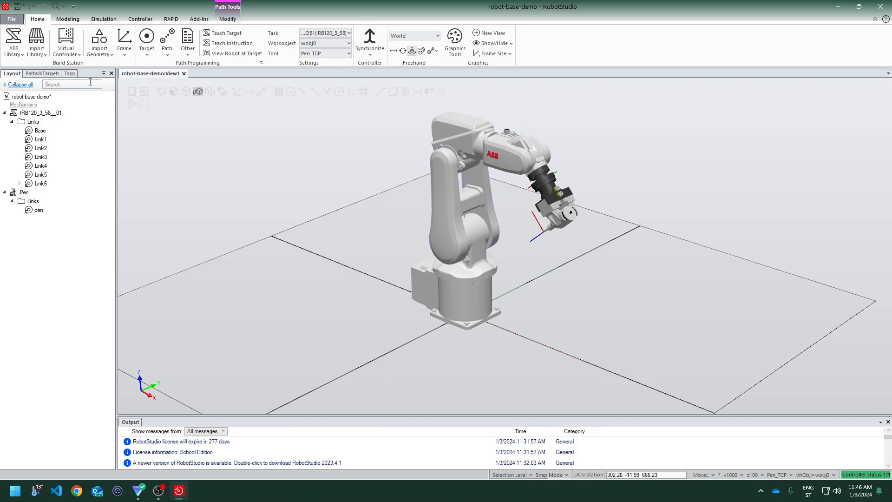
pyautogui.click(44, 73)
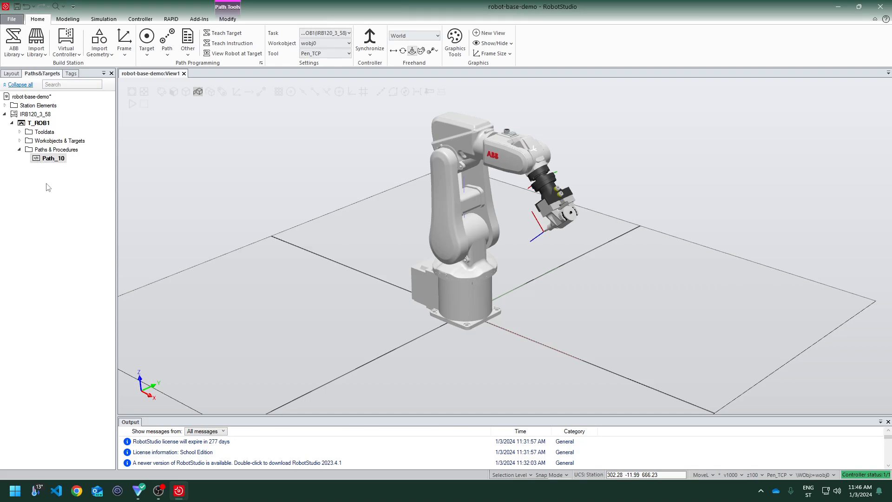
pyautogui.click(246, 45)
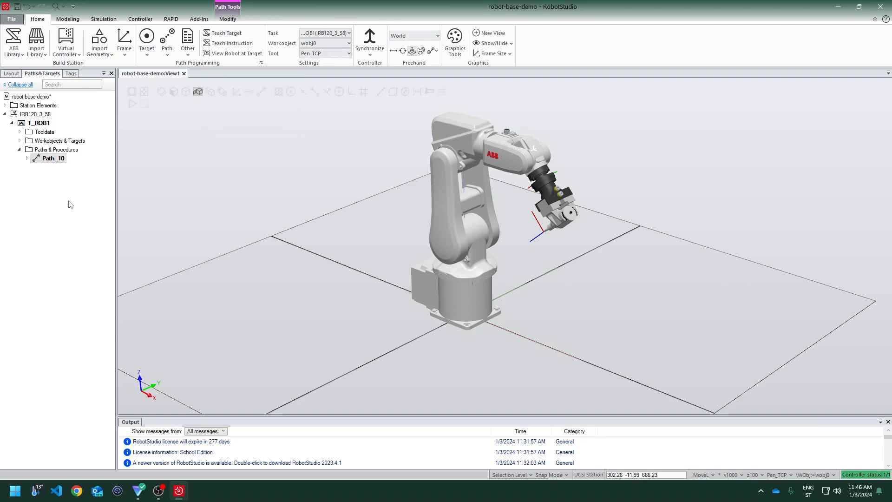
pyautogui.click(27, 158)
pyautogui.click(57, 169)
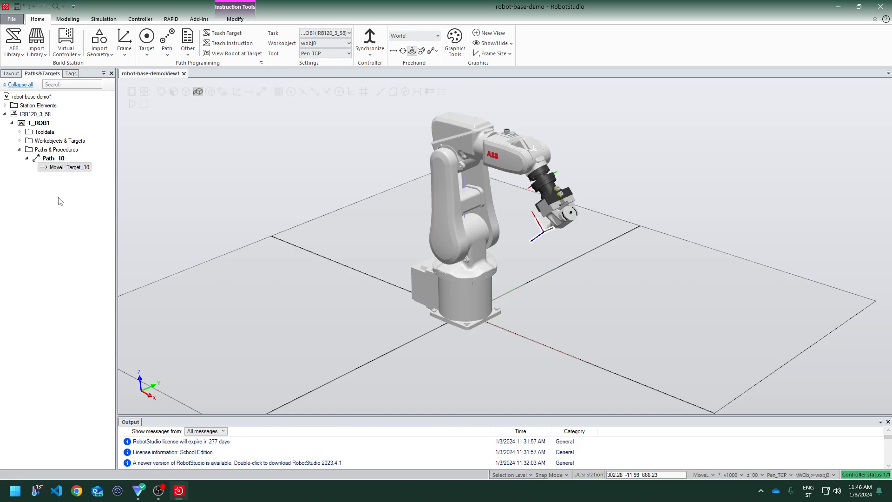
pyautogui.click(58, 160)
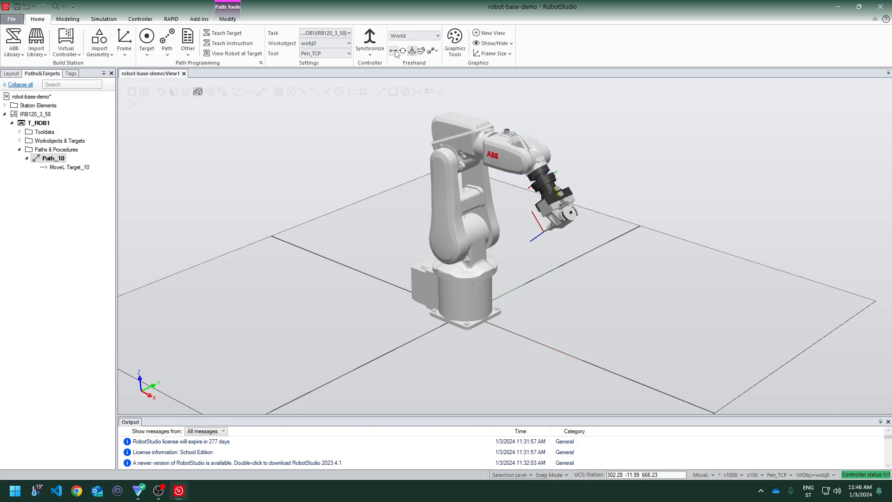
# Jog the robot's wrist joint with the Jog Joint tool so the pen points straight down
pyautogui.click(538, 159)
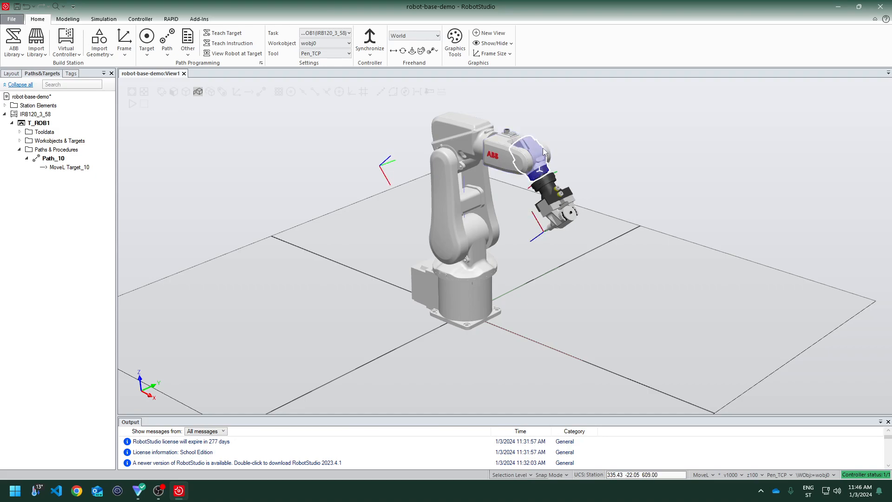
pyautogui.click(501, 145)
pyautogui.click(411, 51)
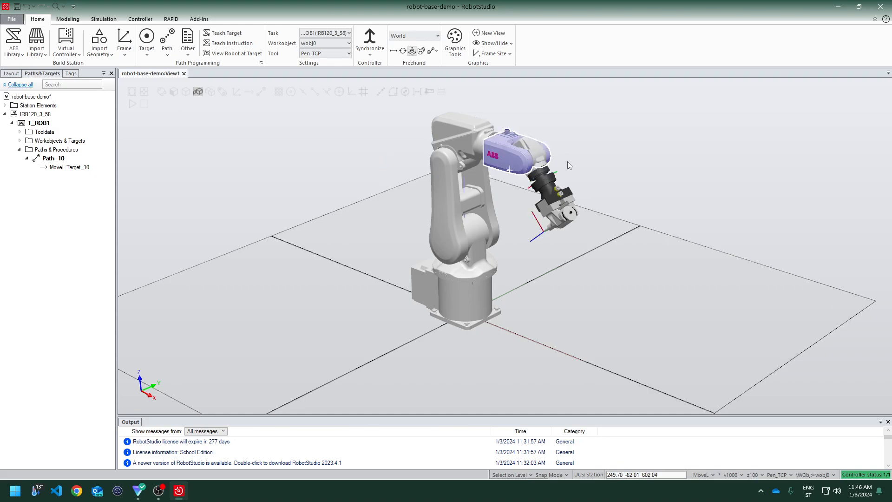
pyautogui.moveTo(521, 145)
pyautogui.mouseDown()
pyautogui.moveTo(528, 148)
pyautogui.moveTo(517, 127)
pyautogui.mouseUp()
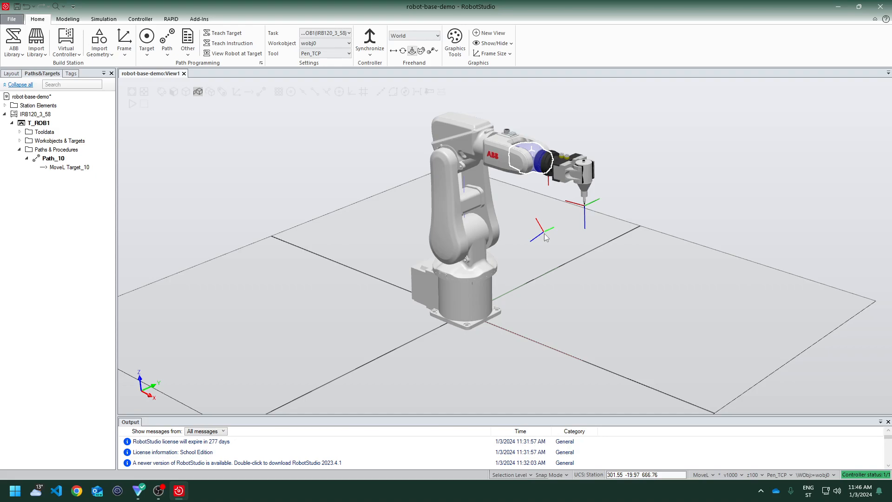
# Teach a second move instruction into Path_10 at the robot's new position
pyautogui.click(225, 43)
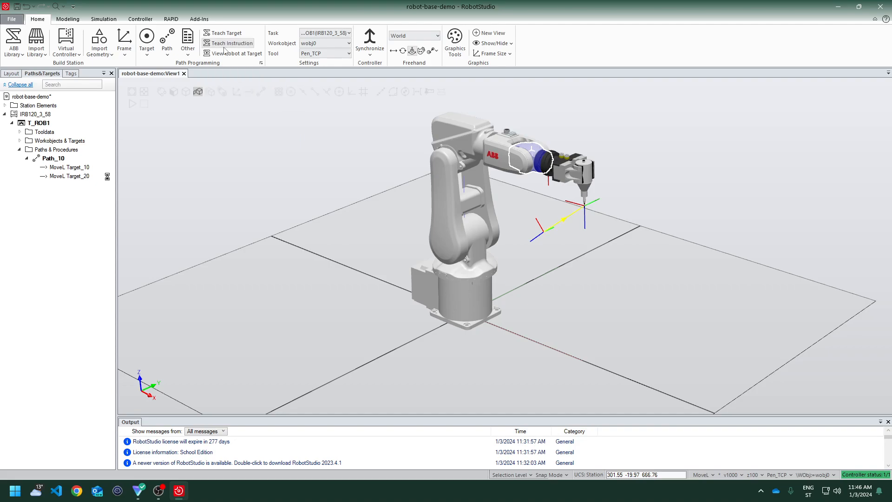
pyautogui.click(77, 175)
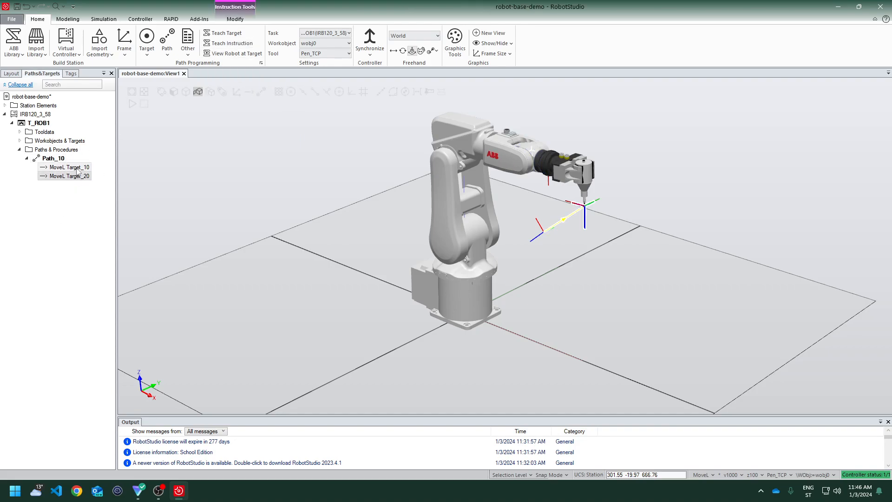
pyautogui.click(77, 168)
pyautogui.click(77, 177)
# Try to move the pen tool with the Move tool
pyautogui.scroll(3, 532, 236)
pyautogui.scroll(1, 483, 271)
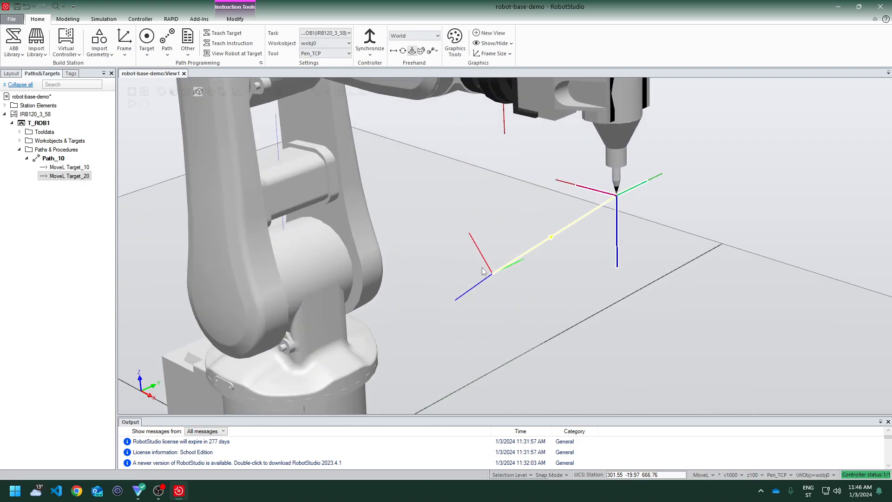
pyautogui.scroll(-1, 533, 238)
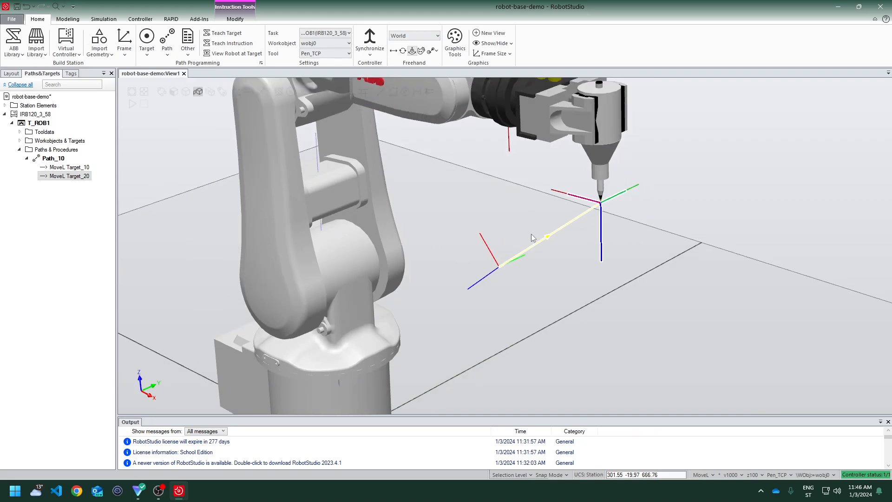
pyautogui.scroll(-3, 533, 238)
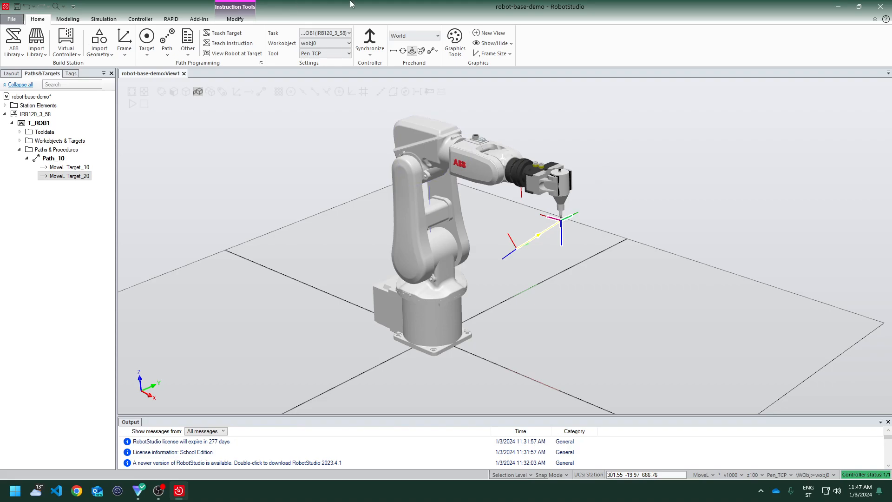
pyautogui.click(393, 52)
pyautogui.click(553, 179)
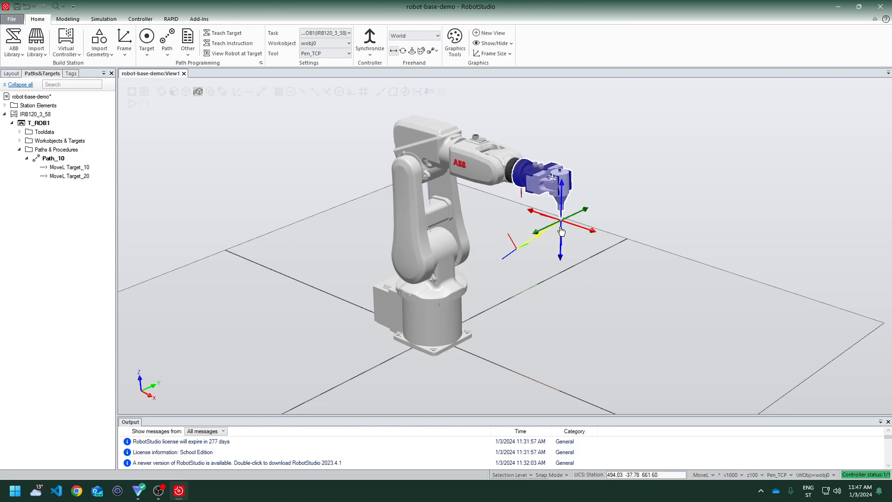
pyautogui.moveTo(546, 220)
pyautogui.mouseDown()
pyautogui.moveTo(527, 215)
pyautogui.moveTo(551, 215)
pyautogui.moveTo(516, 208)
pyautogui.moveTo(543, 218)
pyautogui.mouseUp()
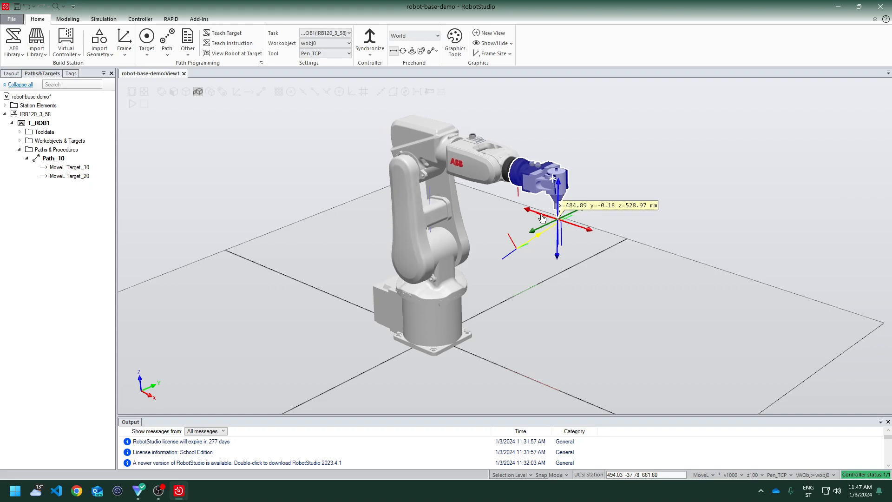
pyautogui.moveTo(542, 218); pyautogui.dragTo(541, 219)
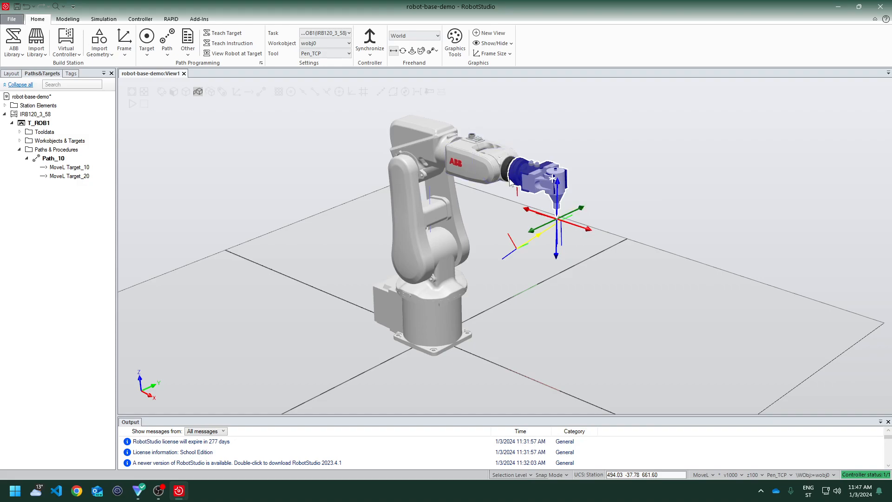
pyautogui.moveTo(540, 219)
pyautogui.mouseDown()
pyautogui.moveTo(522, 212)
pyautogui.moveTo(544, 218)
pyautogui.mouseUp()
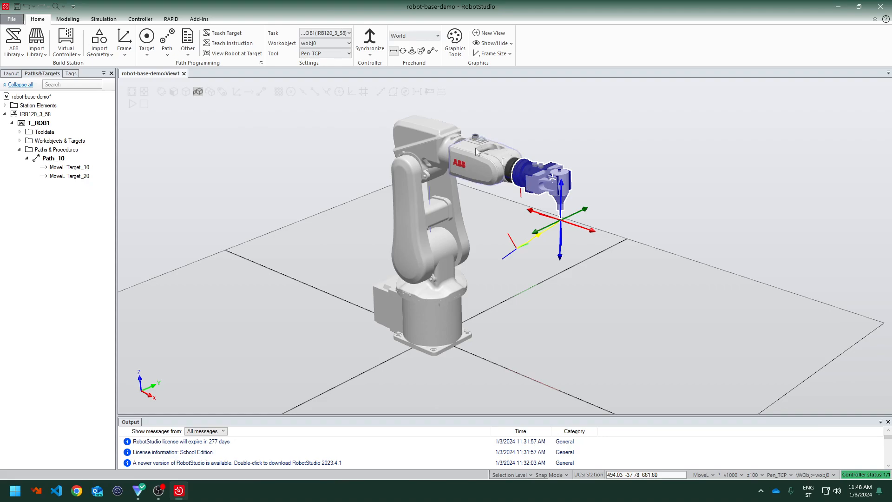
pyautogui.moveTo(535, 217)
pyautogui.mouseDown()
pyautogui.moveTo(335, 184)
pyautogui.moveTo(288, 160)
pyautogui.moveTo(339, 180)
pyautogui.moveTo(583, 227)
pyautogui.moveTo(540, 225)
pyautogui.mouseUp()
pyautogui.click(66, 176)
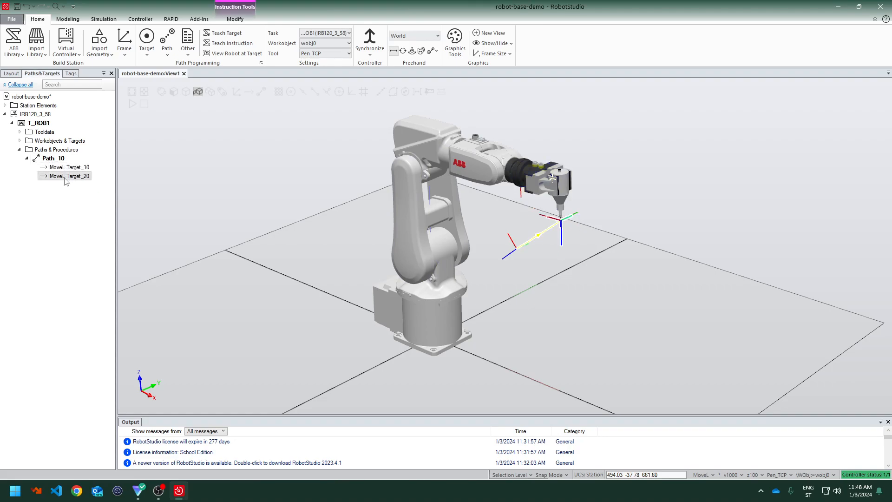
pyautogui.rightClick(66, 181)
pyautogui.moveTo(129, 367)
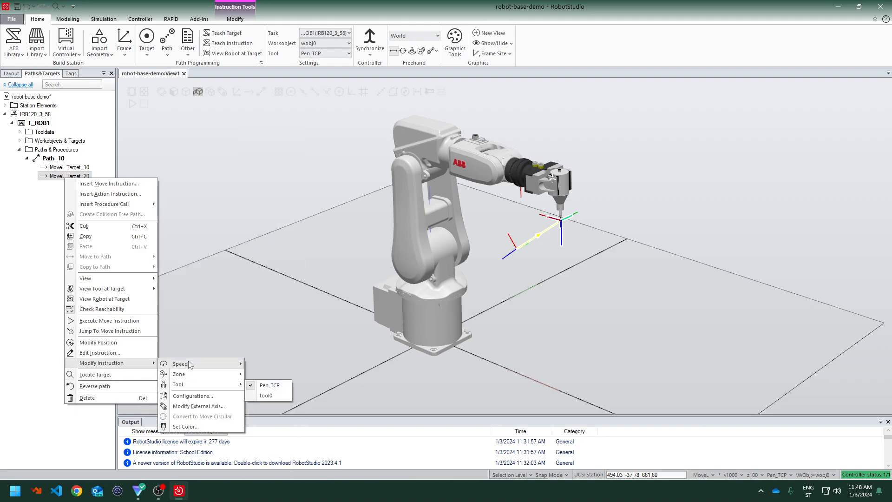
pyautogui.moveTo(189, 366)
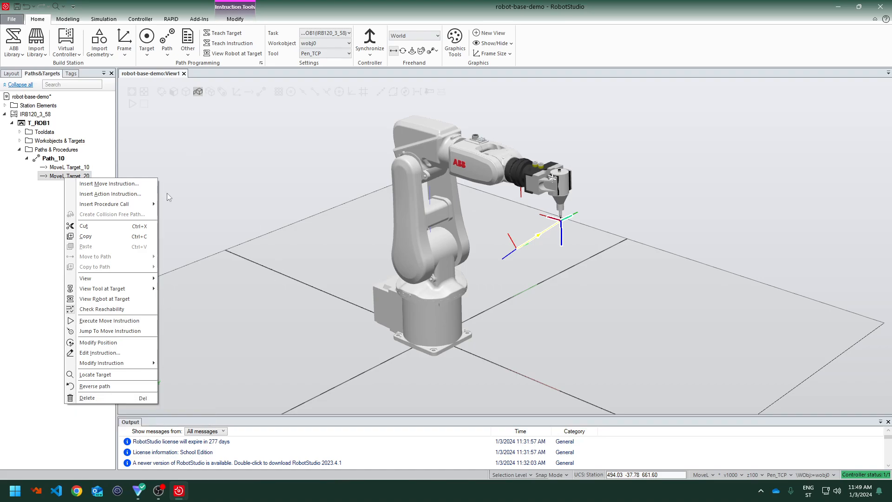
pyautogui.click(525, 177)
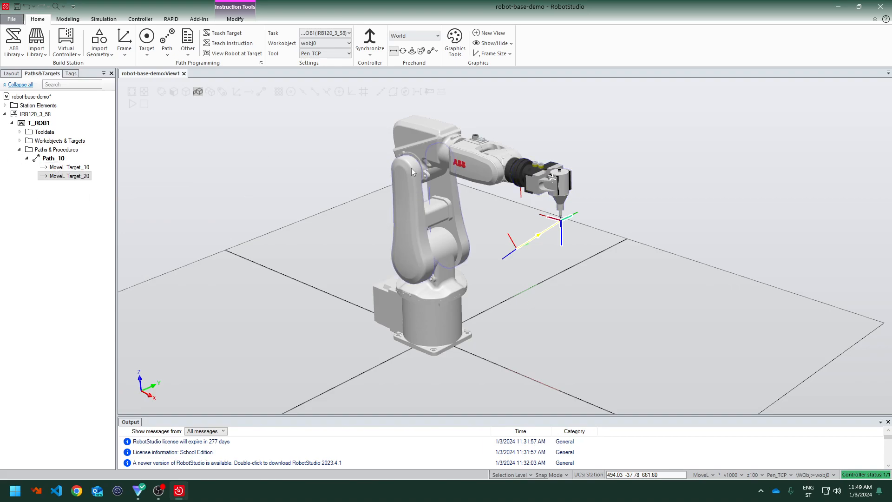
# Move the pen tool along the world X axis and teach a third move instruction there
pyautogui.click(562, 198)
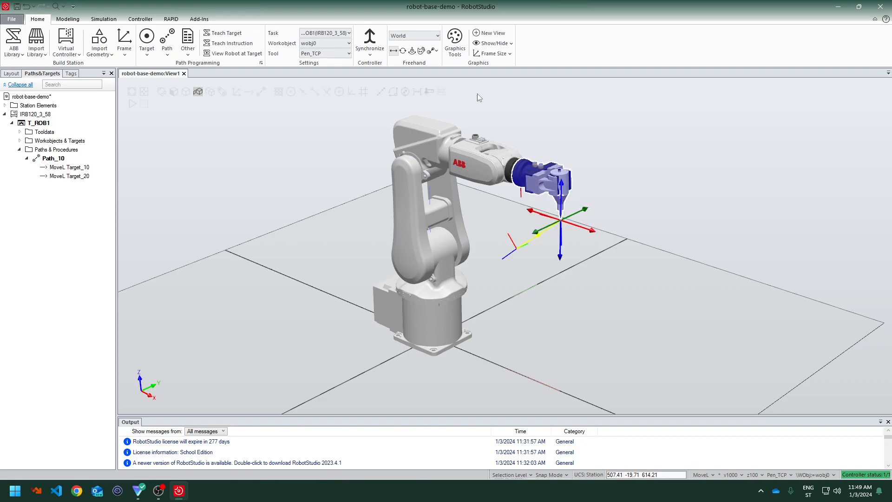
pyautogui.moveTo(590, 236)
pyautogui.mouseDown()
pyautogui.moveTo(624, 245)
pyautogui.moveTo(586, 240)
pyautogui.moveTo(605, 247)
pyautogui.mouseUp()
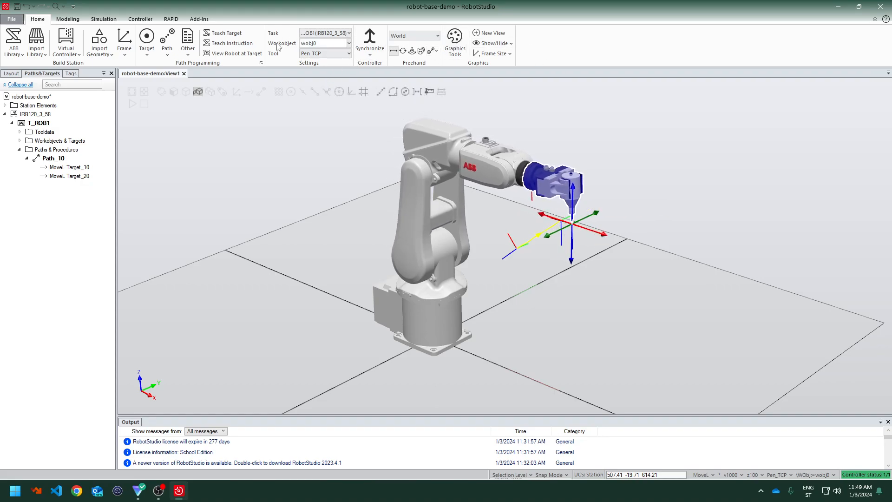
pyautogui.click(222, 48)
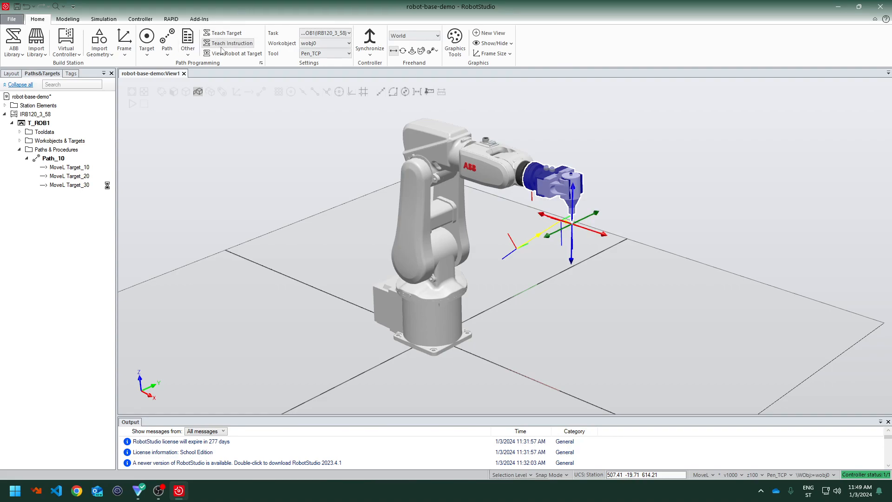
# Move the robot along Path_10 and enlarge the Output window to read its messages
pyautogui.rightClick(53, 158)
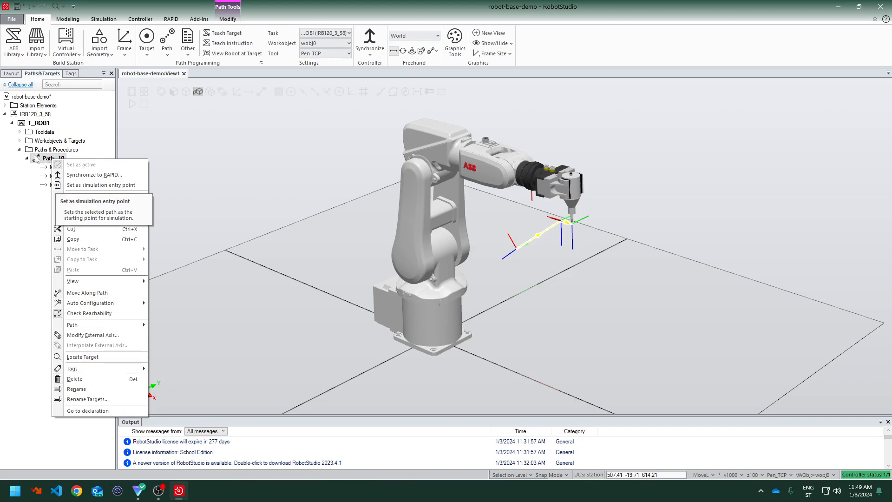
pyautogui.click(100, 293)
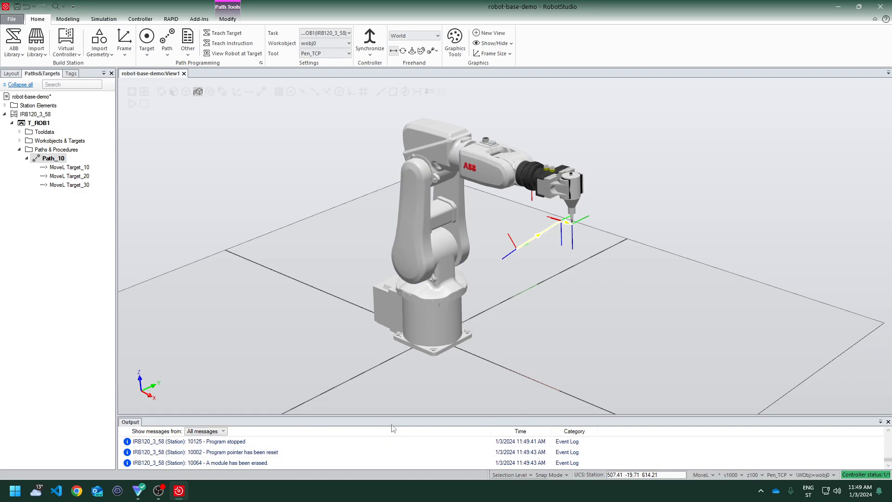
pyautogui.moveTo(393, 416); pyautogui.dragTo(393, 374)
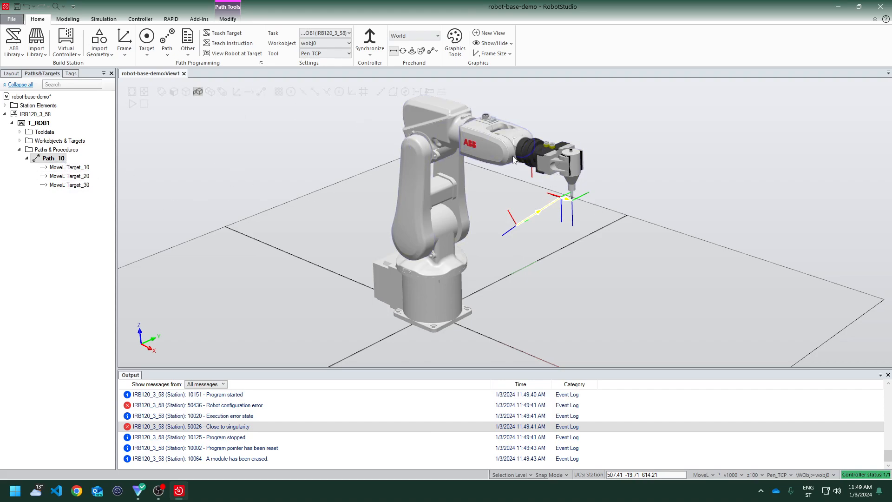
# Move the robot to the first move instruction's target with View Robot at Target
pyautogui.rightClick(68, 170)
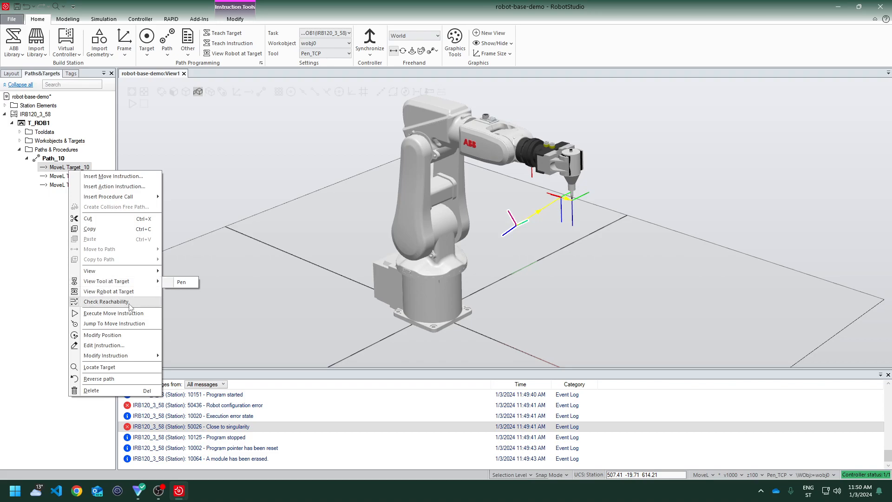
pyautogui.click(108, 291)
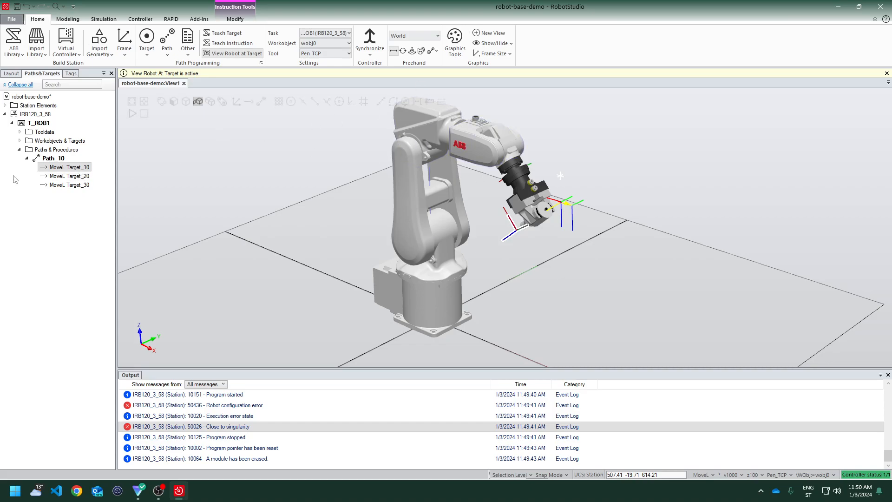
# Delete the second and third move instructions from Path_10
pyautogui.click(70, 177)
pyautogui.keyDown('shift'); pyautogui.click(72, 186); pyautogui.keyUp('shift')
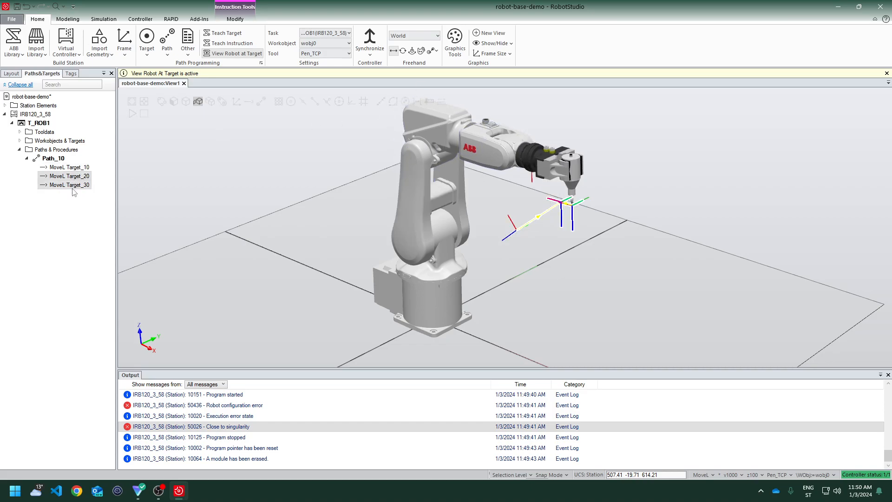
pyautogui.press('Delete')
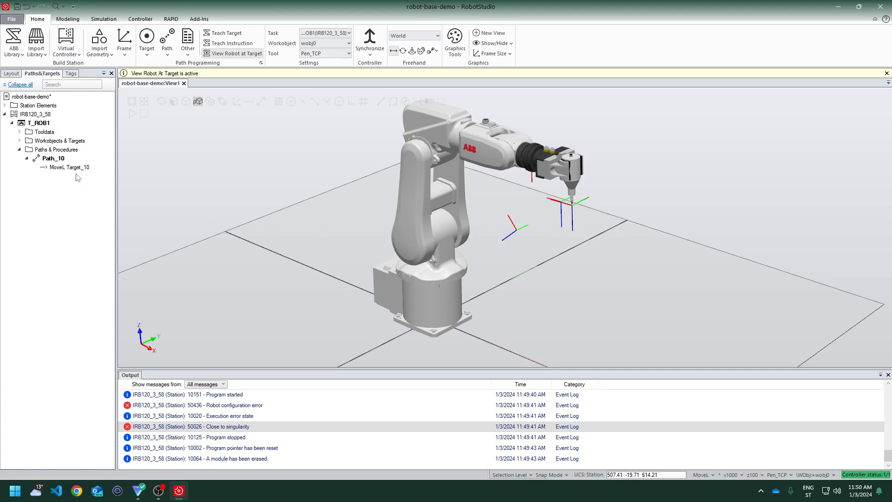
# Delete the unused Target_20 and Target_30 from wobj0
pyautogui.click(70, 168)
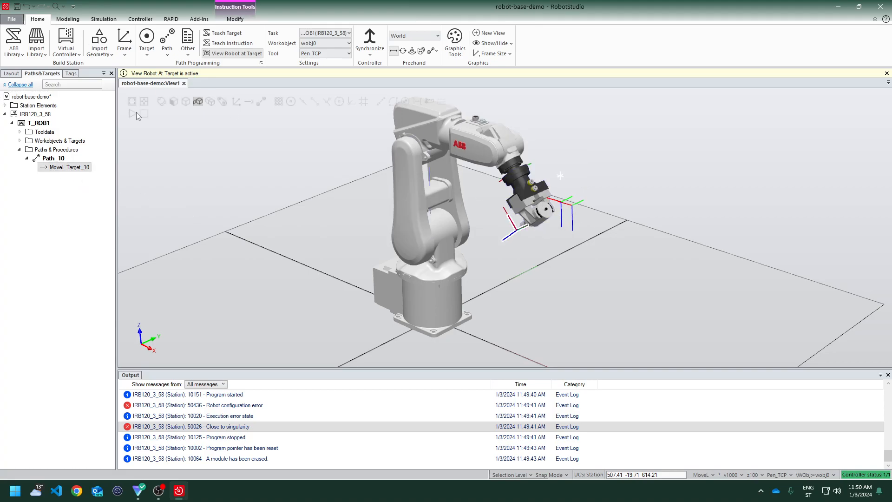
pyautogui.click(20, 141)
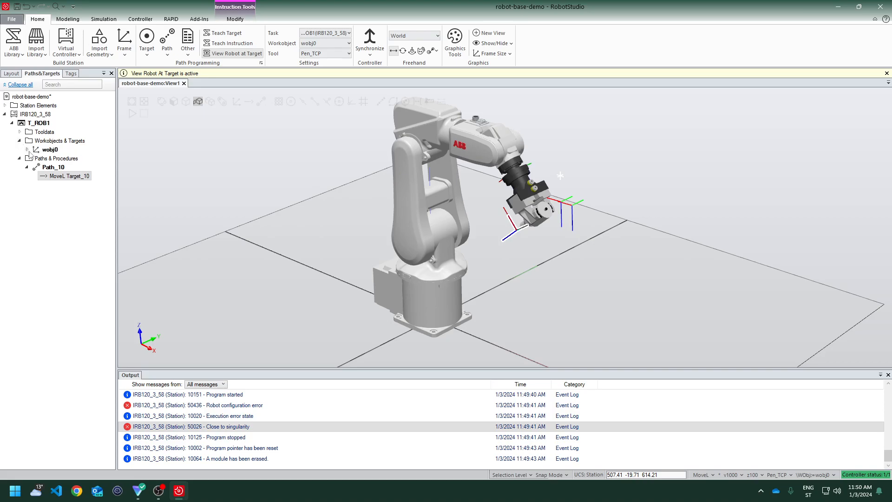
pyautogui.click(26, 149)
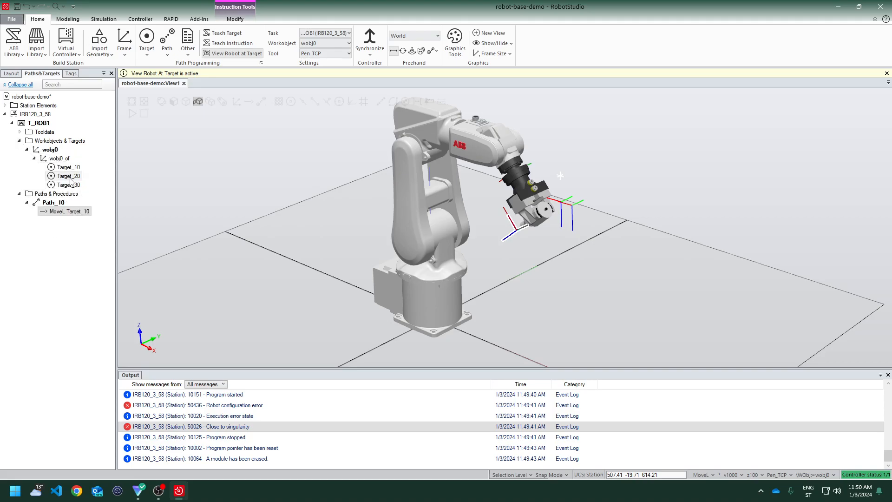
pyautogui.click(71, 184)
pyautogui.press('Delete')
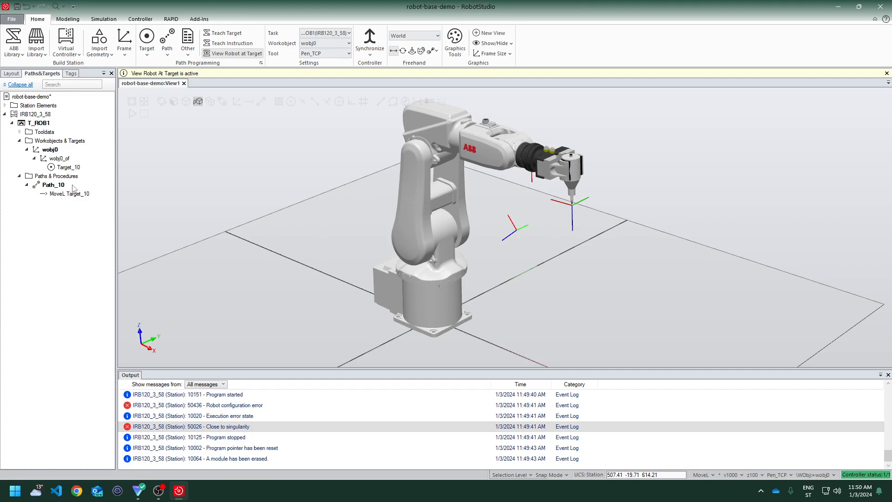
# Jog the robot upward from the first target and teach a new move instruction there
pyautogui.click(58, 194)
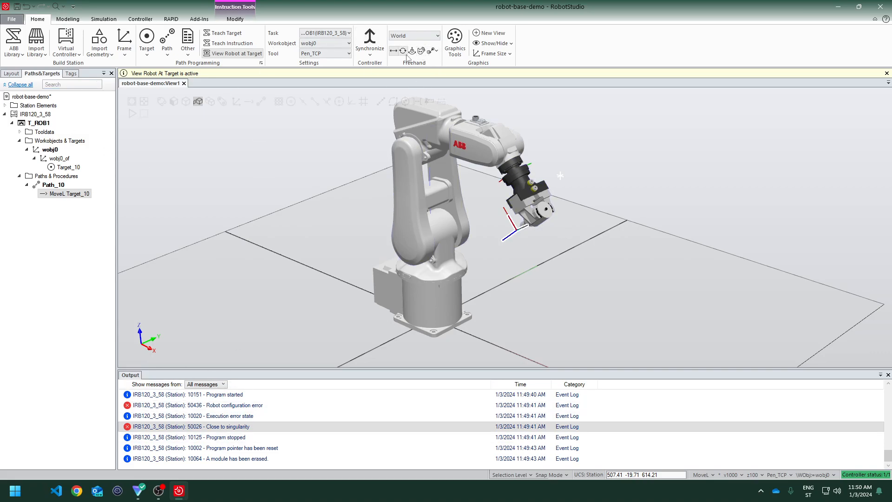
pyautogui.moveTo(511, 146); pyautogui.dragTo(503, 94)
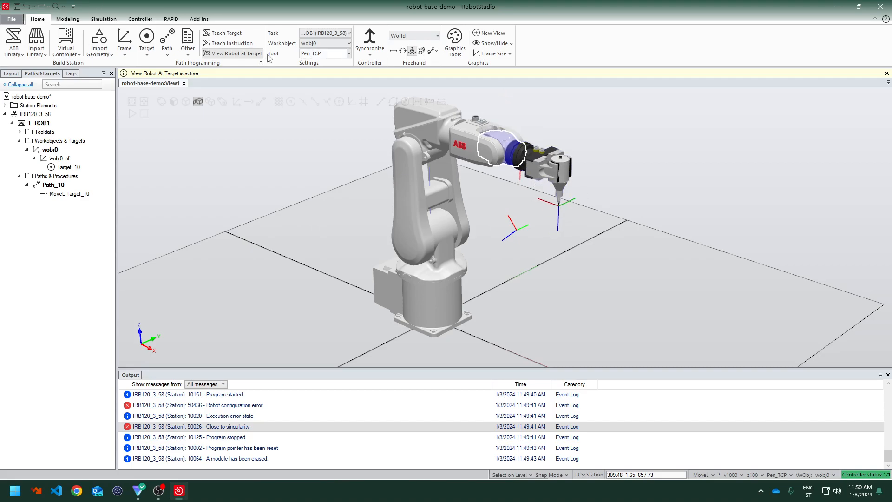
pyautogui.click(227, 43)
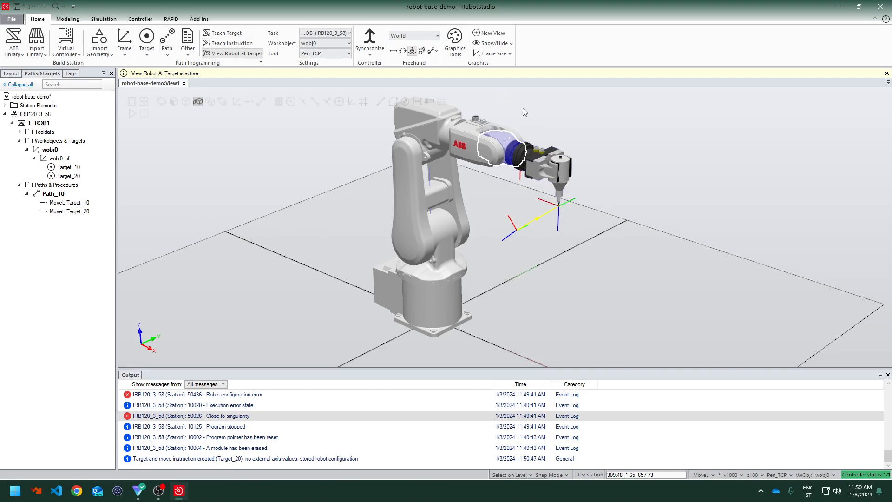
# Move the pen tool with the Freehand Move tool and teach a third move instruction
pyautogui.click(393, 51)
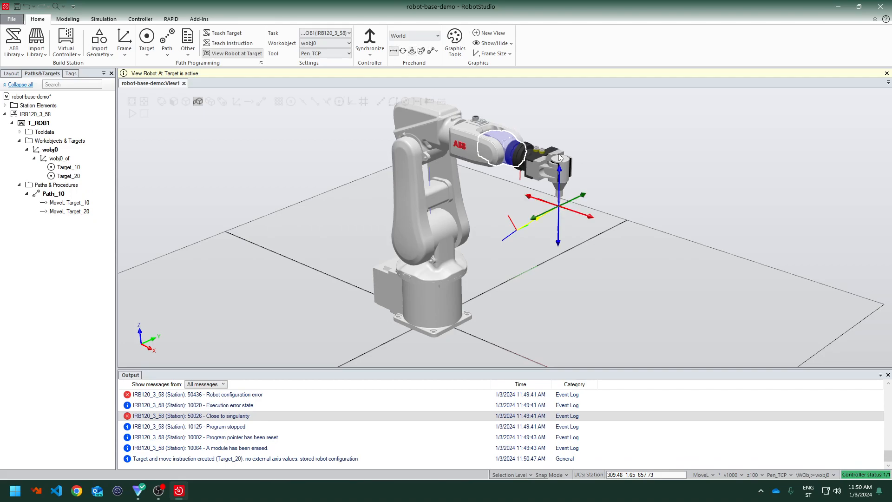
pyautogui.moveTo(585, 199); pyautogui.dragTo(604, 179)
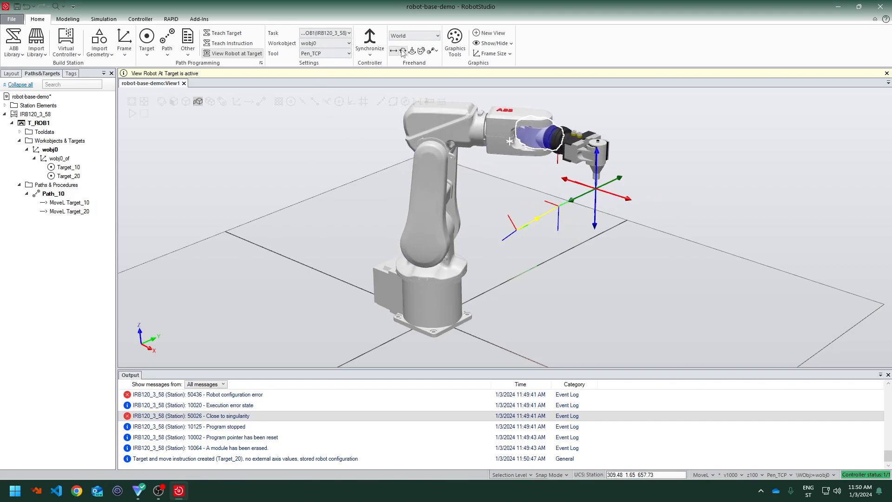
pyautogui.click(228, 43)
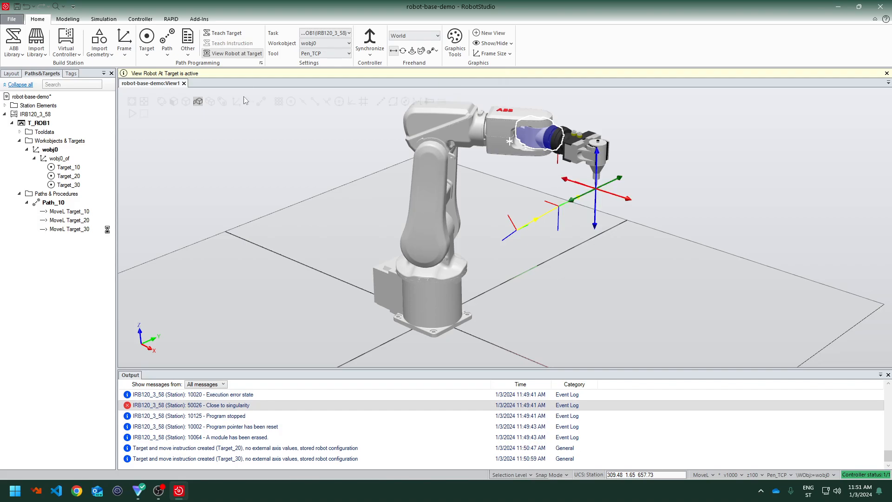
# Move the robot along Path_10 several times to check its motion
pyautogui.rightClick(50, 203)
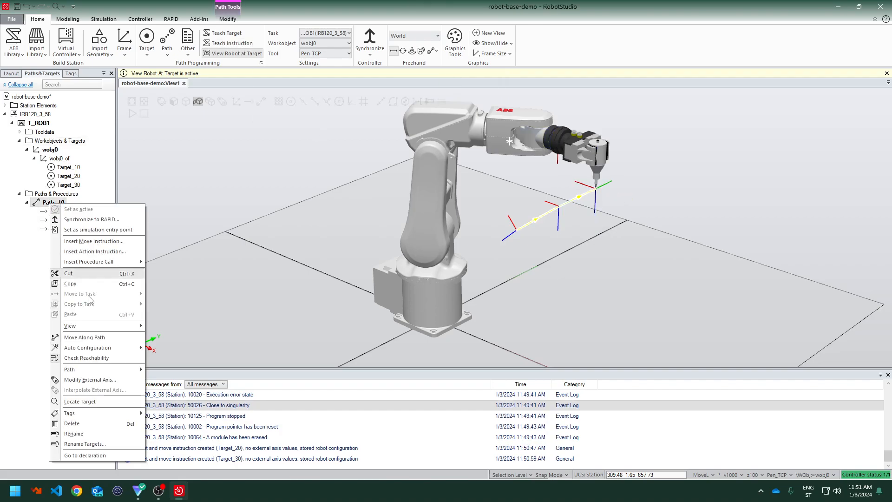
pyautogui.click(84, 337)
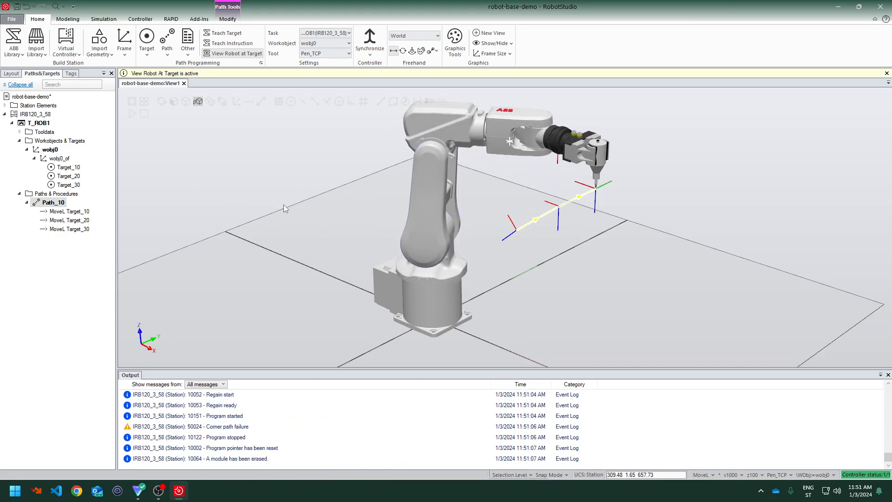
pyautogui.rightClick(47, 204)
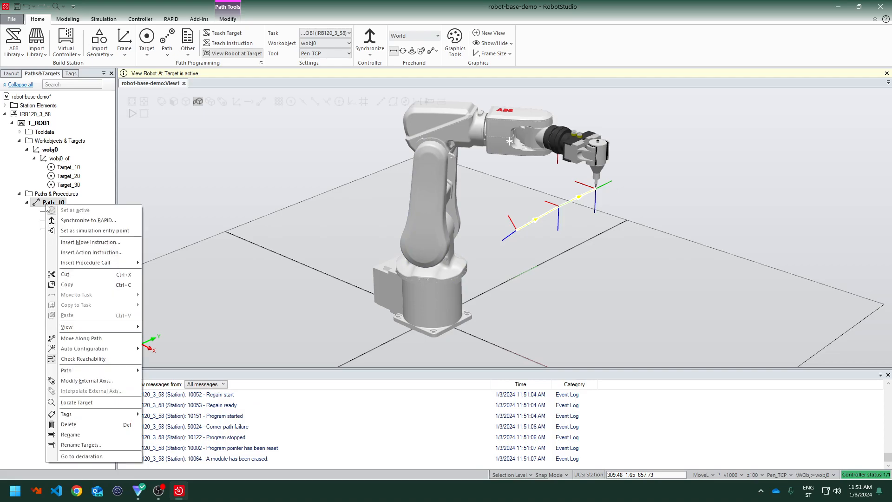
pyautogui.click(81, 339)
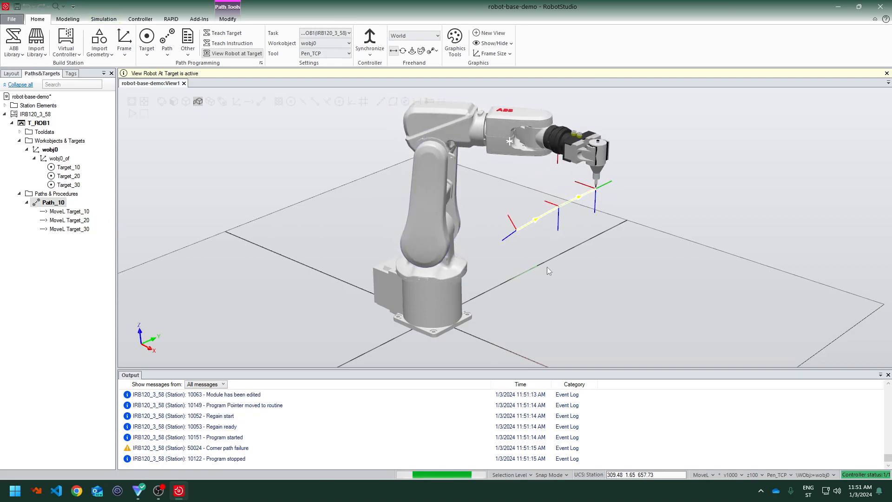
pyautogui.keyDown('ctrl'); pyautogui.keyDown('shift'); pyautogui.moveTo(548, 263); pyautogui.dragTo(515, 248); pyautogui.keyUp('shift'); pyautogui.keyUp('ctrl')
pyautogui.rightClick(53, 203)
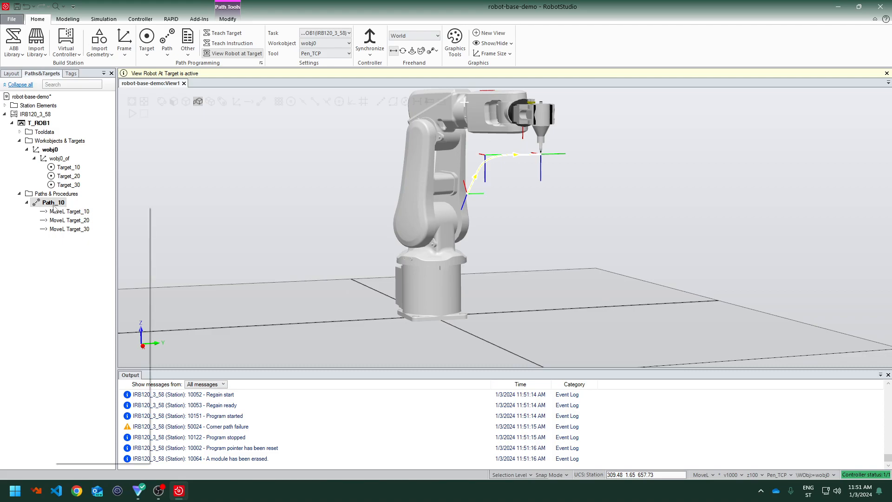
pyautogui.click(89, 340)
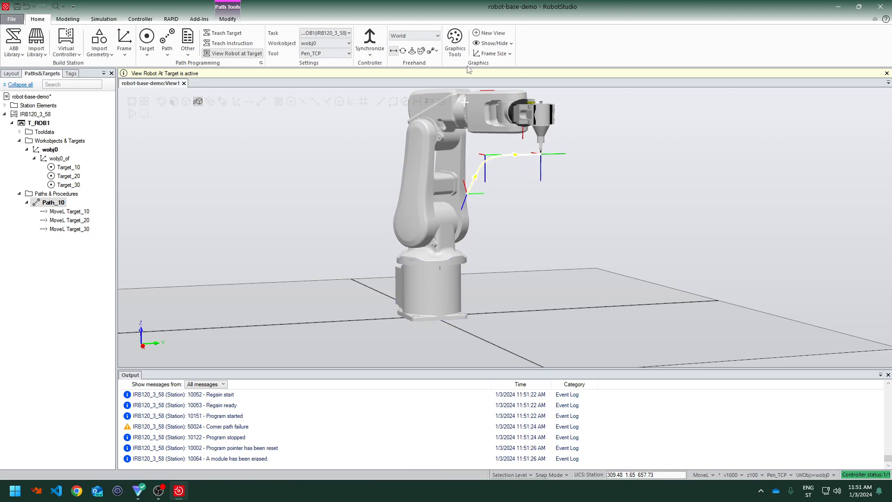
# Move the pen tool downward along Z and teach a fourth move instruction
pyautogui.click(546, 133)
pyautogui.moveTo(542, 193); pyautogui.dragTo(542, 221)
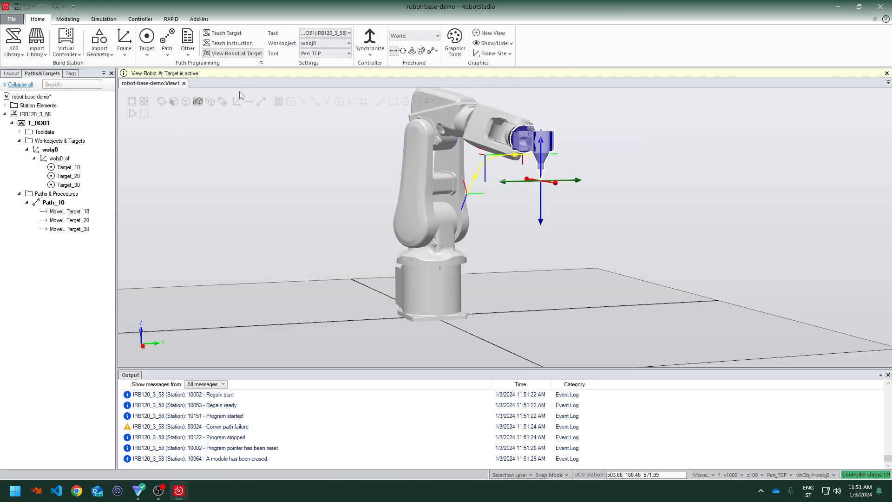
pyautogui.click(230, 43)
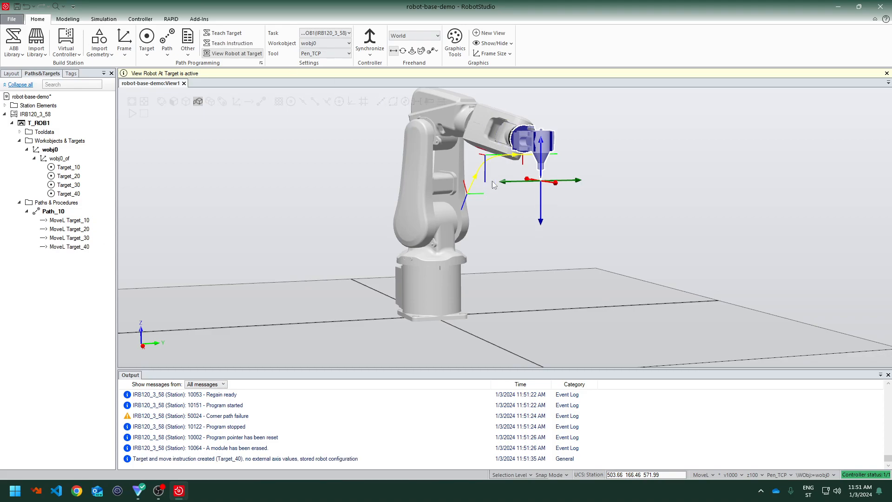
# Move the pen tool sideways and then slightly down, teaching a fifth and sixth move instruction
pyautogui.moveTo(505, 185); pyautogui.dragTo(467, 183)
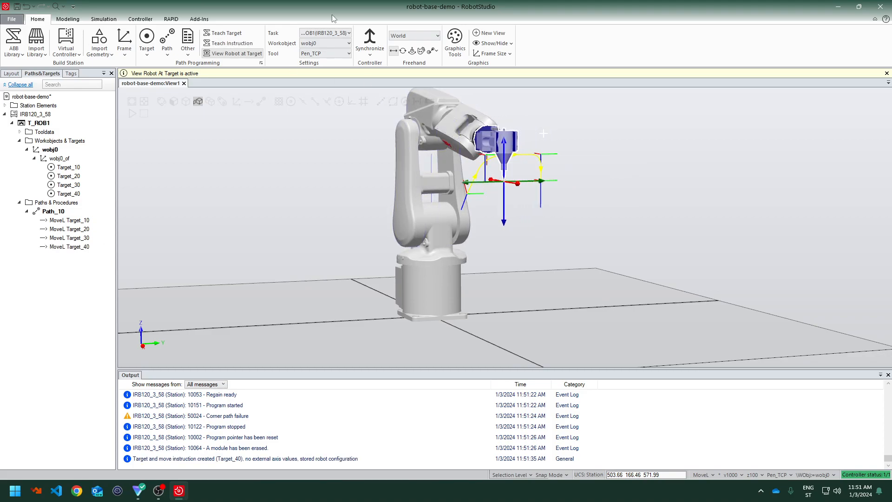
pyautogui.click(232, 44)
pyautogui.moveTo(505, 225); pyautogui.dragTo(505, 239)
pyautogui.click(233, 43)
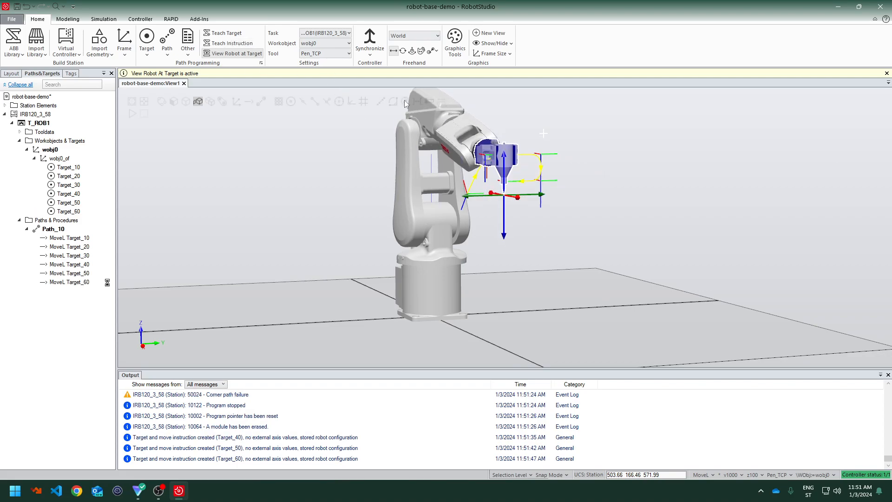
# Move the robot along Path_10 through all six targets
pyautogui.rightClick(49, 230)
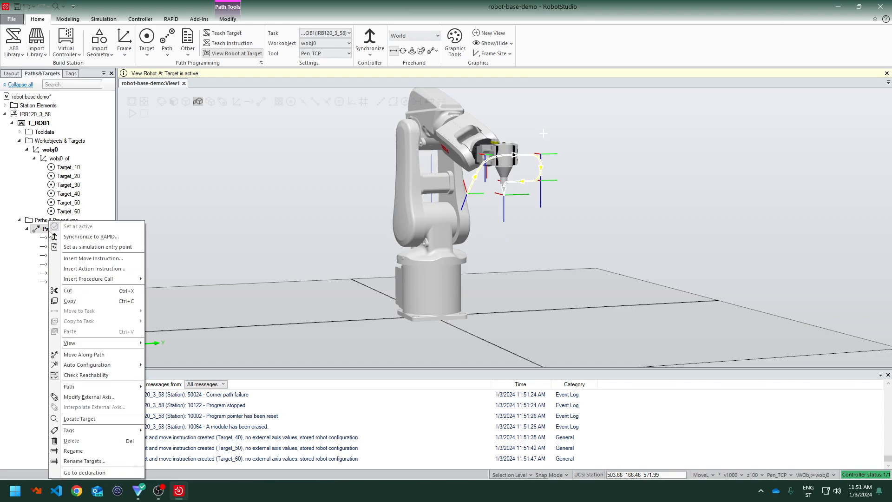
pyautogui.click(84, 355)
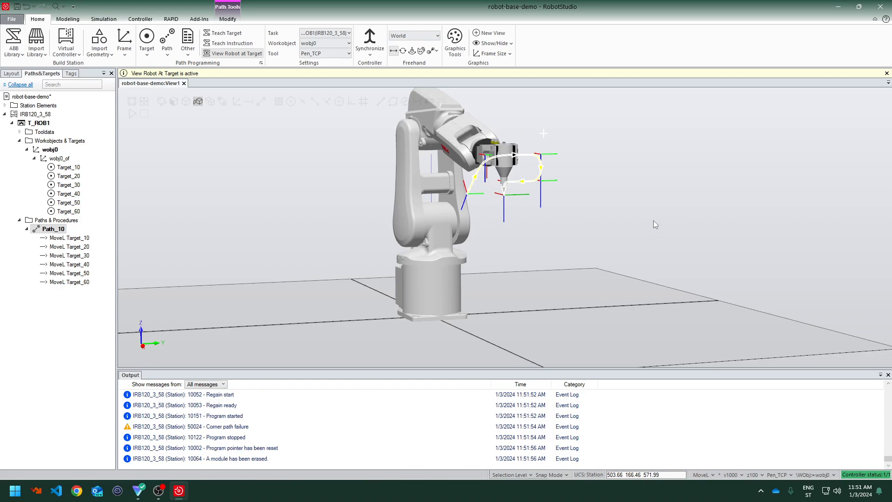
pyautogui.click(733, 474)
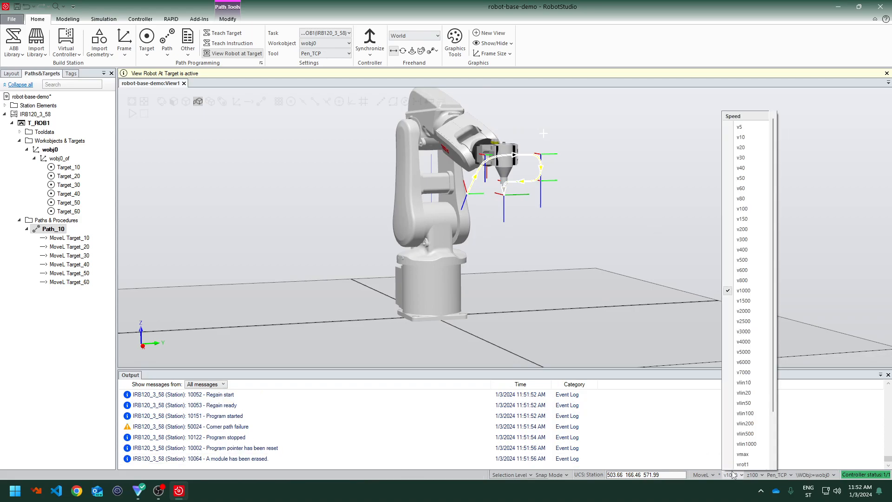
pyautogui.click(756, 477)
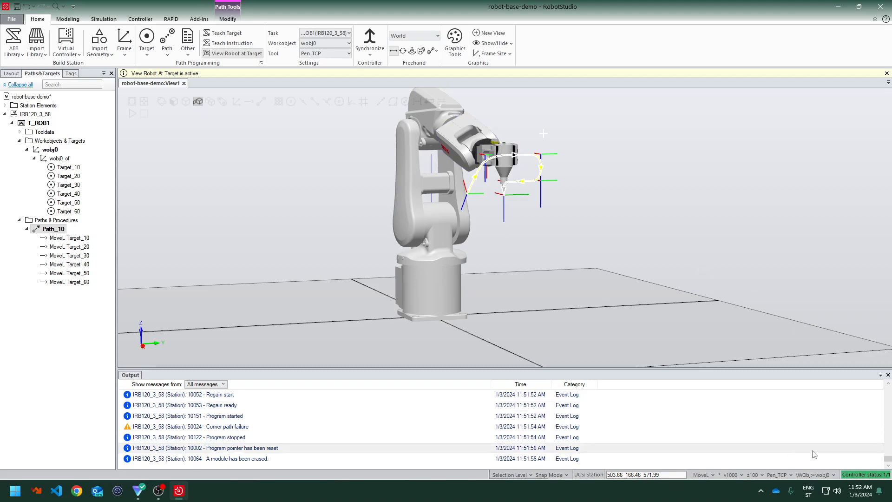
pyautogui.click(729, 475)
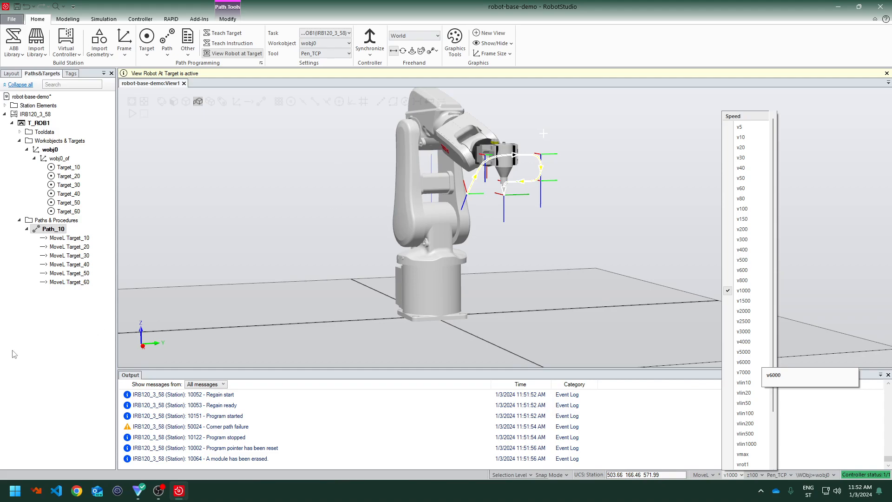
pyautogui.click(59, 365)
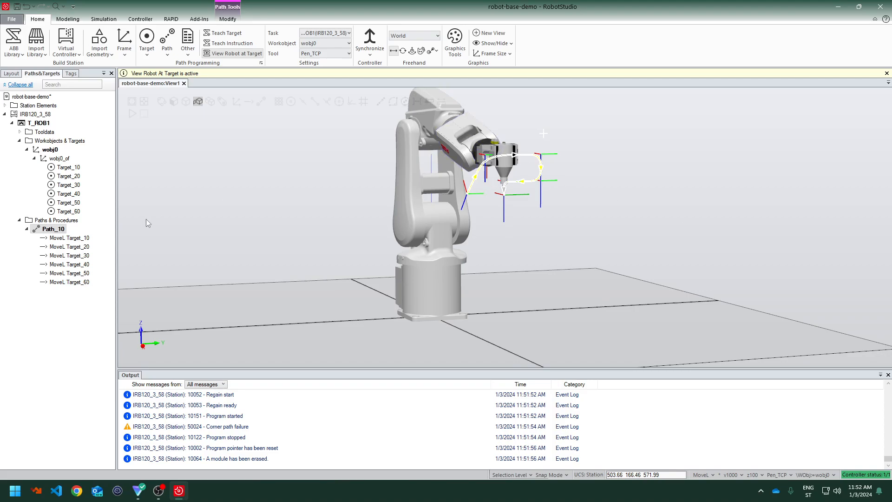
# Run Move Along Path on Path_10 once more
pyautogui.rightClick(52, 231)
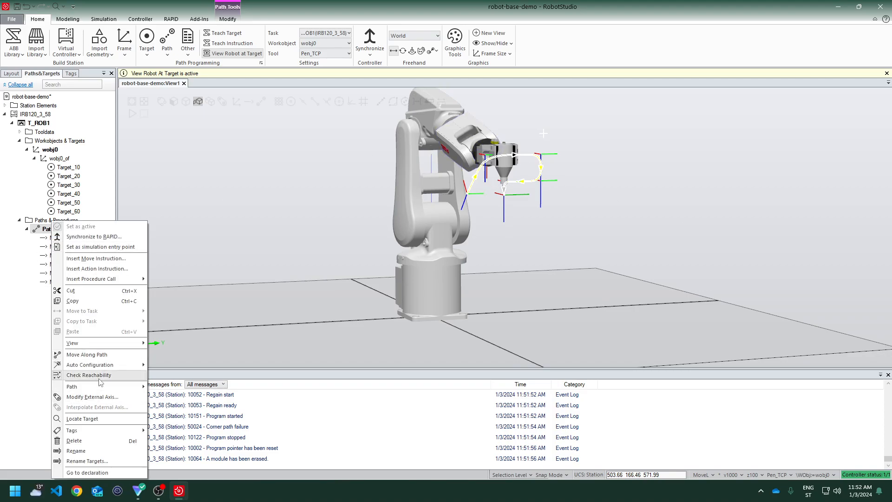
pyautogui.click(102, 356)
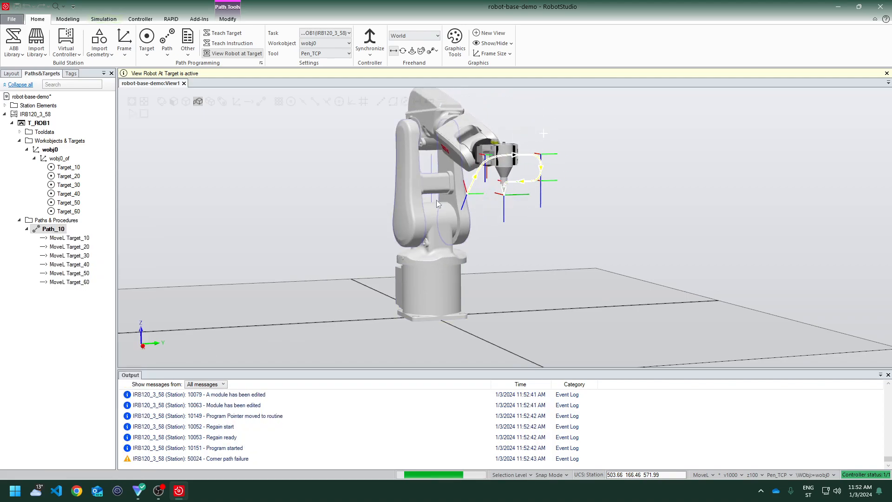
# Set the speed of the MoveL Target_10 instruction to v100
pyautogui.rightClick(86, 240)
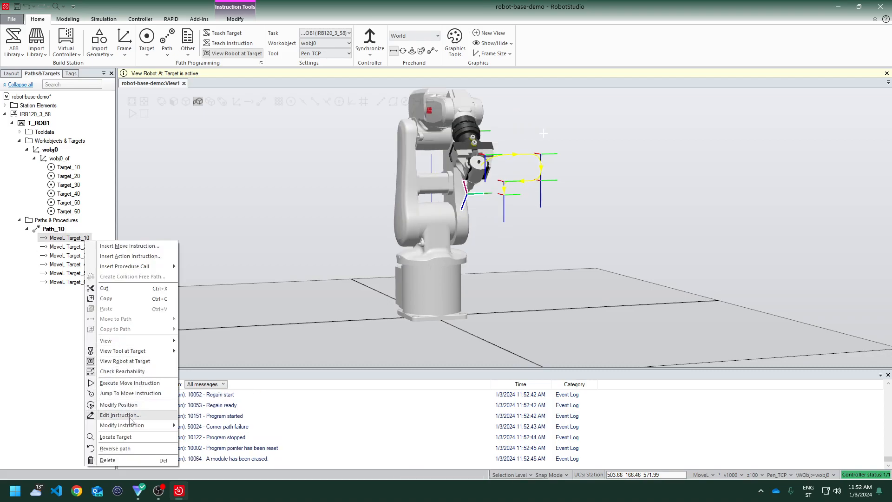
pyautogui.moveTo(136, 430)
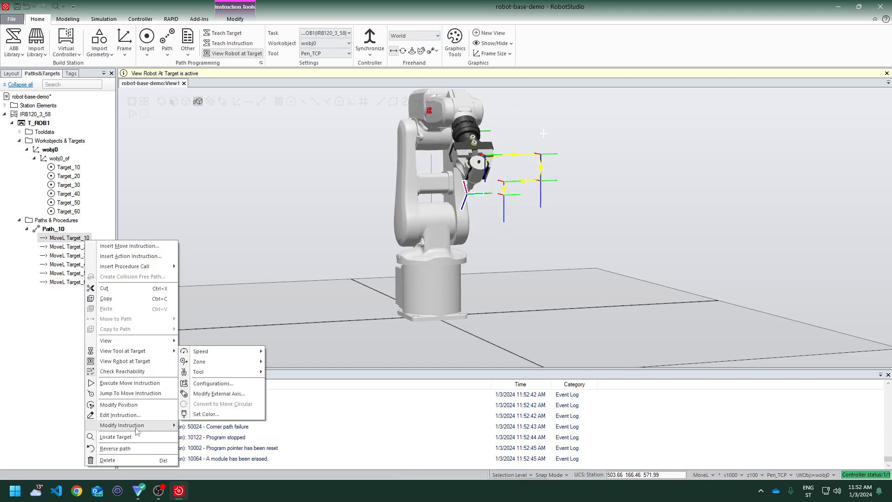
pyautogui.moveTo(209, 352)
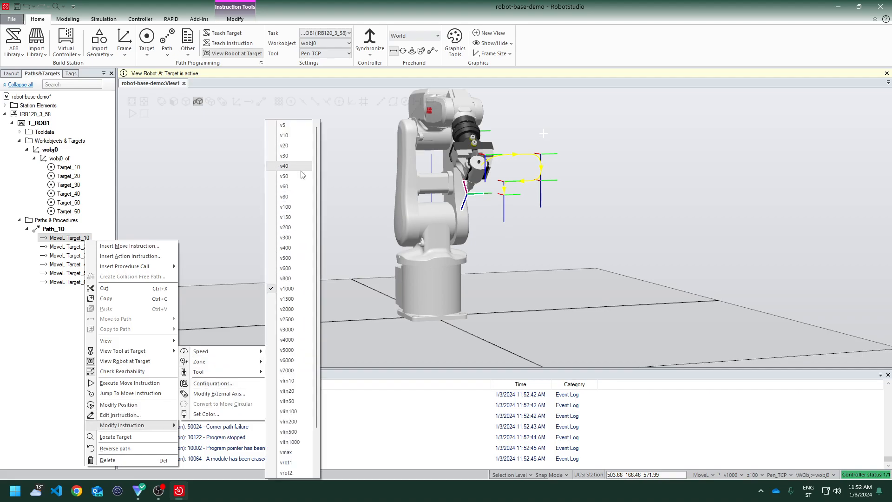
pyautogui.click(301, 207)
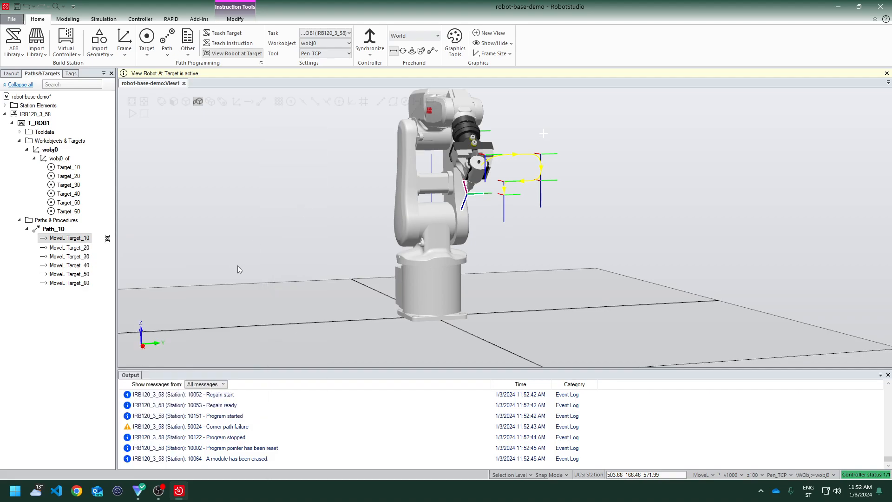
# Run Move Along Path on Path_10 twice to check the robot's motion
pyautogui.rightClick(67, 246)
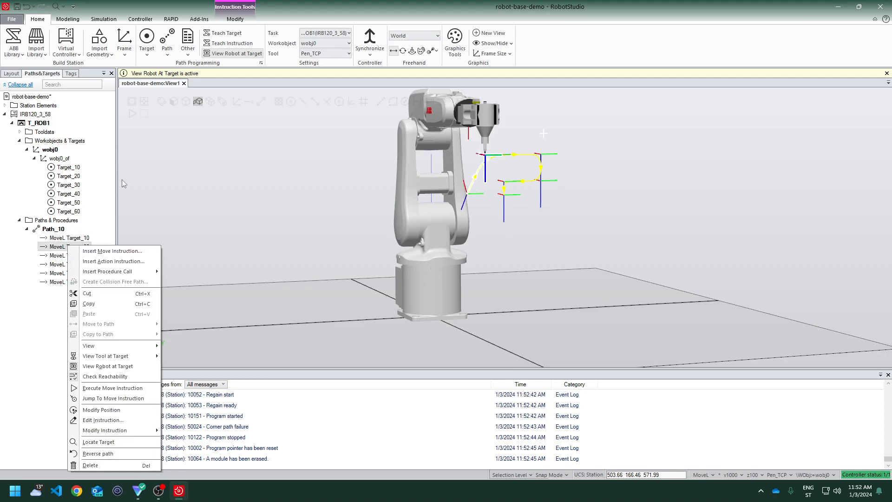
pyautogui.click(54, 230)
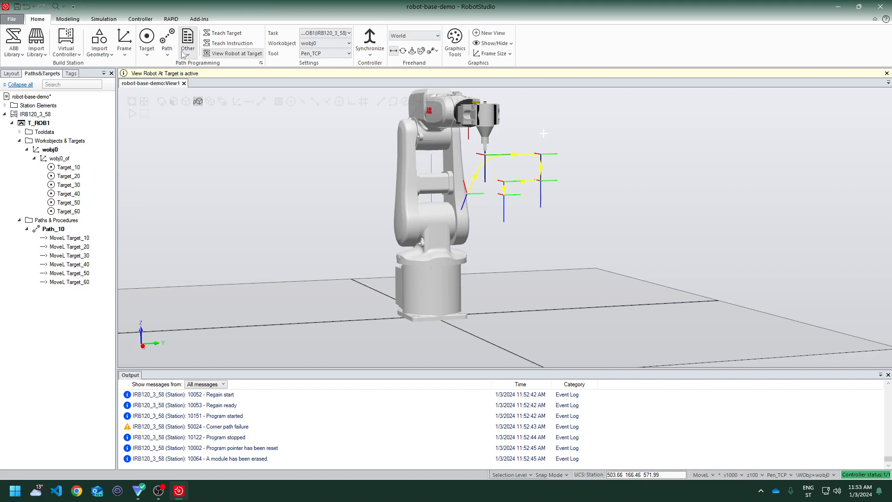
pyautogui.rightClick(37, 227)
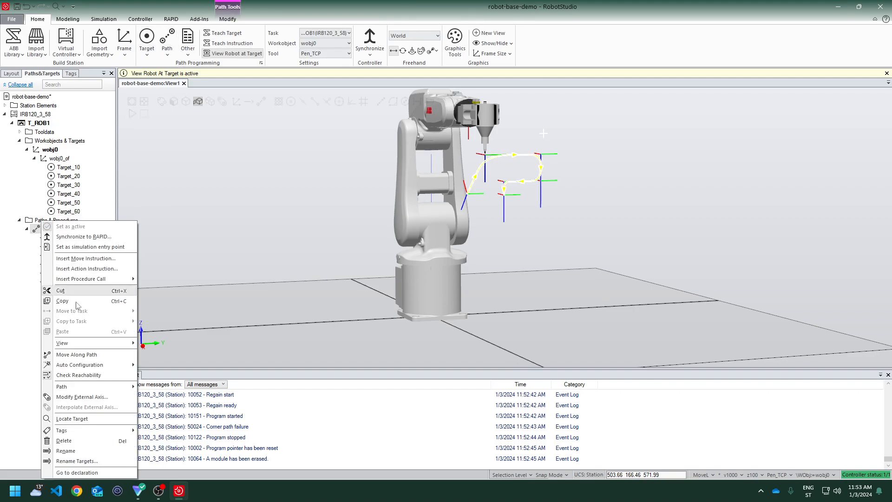
pyautogui.click(82, 356)
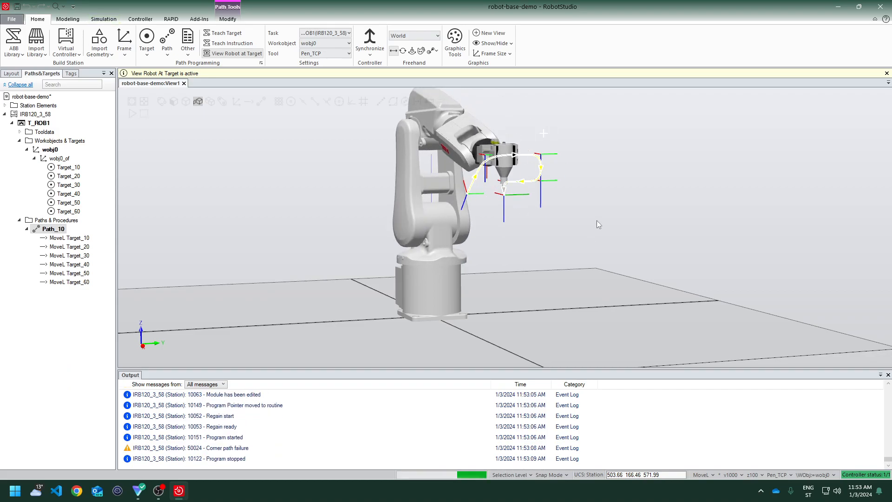
pyautogui.rightClick(36, 231)
pyautogui.click(79, 358)
# Set the speed of the MoveL Target_20 instruction to v100
pyautogui.click(70, 246)
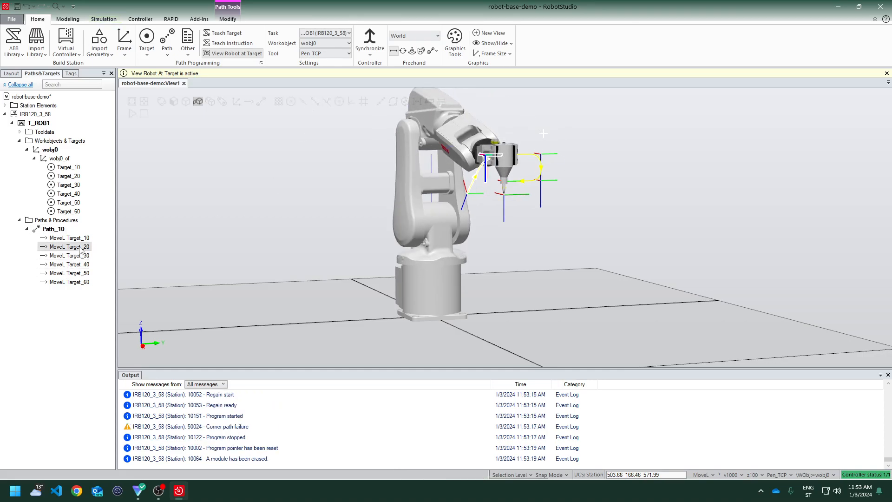
pyautogui.rightClick(80, 250)
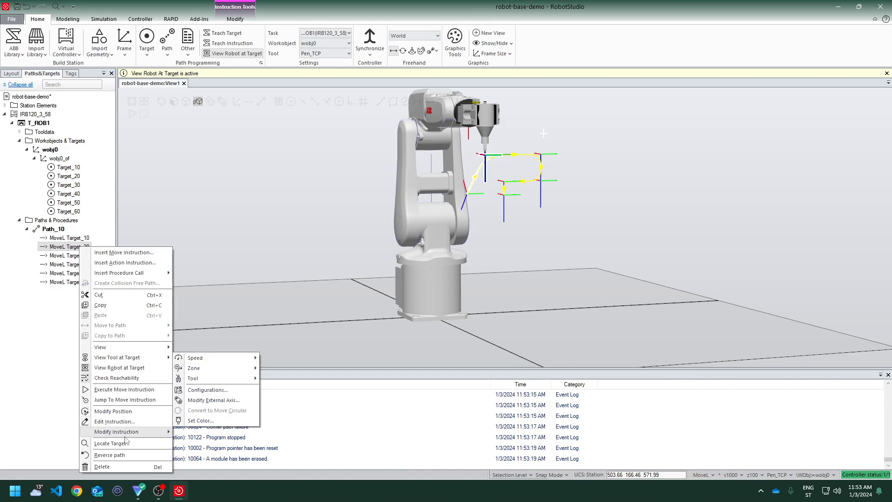
pyautogui.moveTo(225, 363)
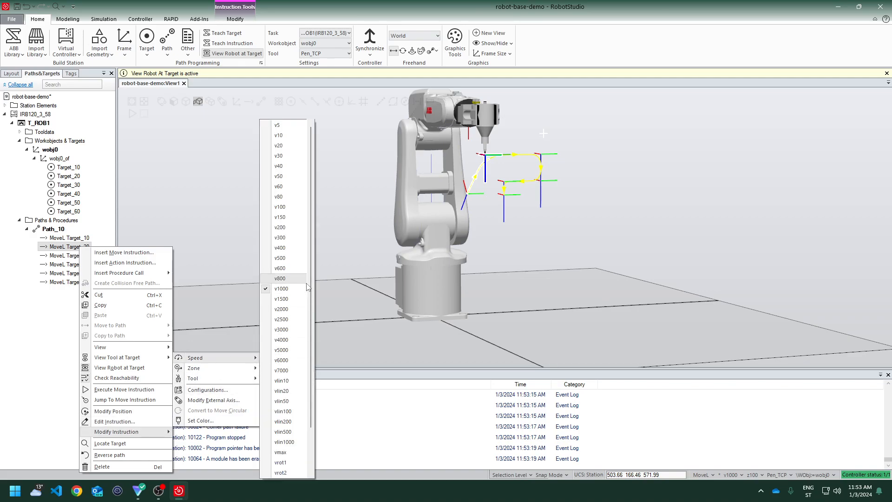
pyautogui.click(288, 205)
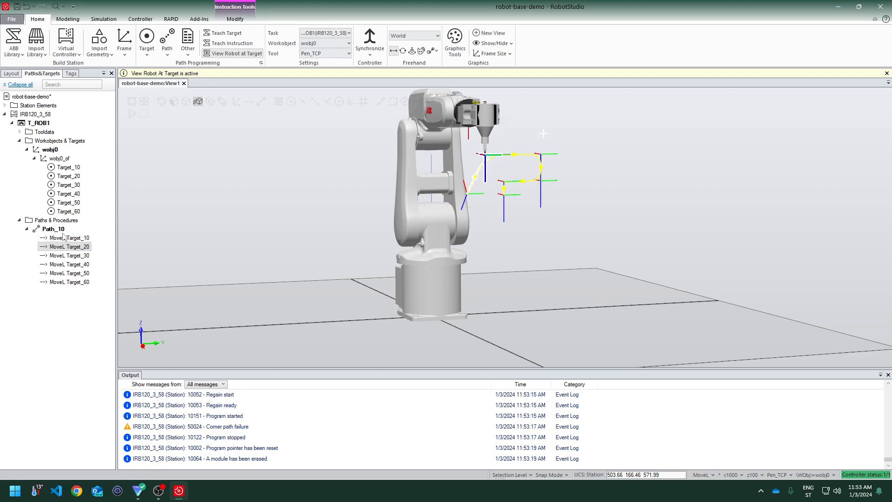
# Move the robot along Path_10 two more times, watching the rounded corner up close
pyautogui.rightClick(46, 228)
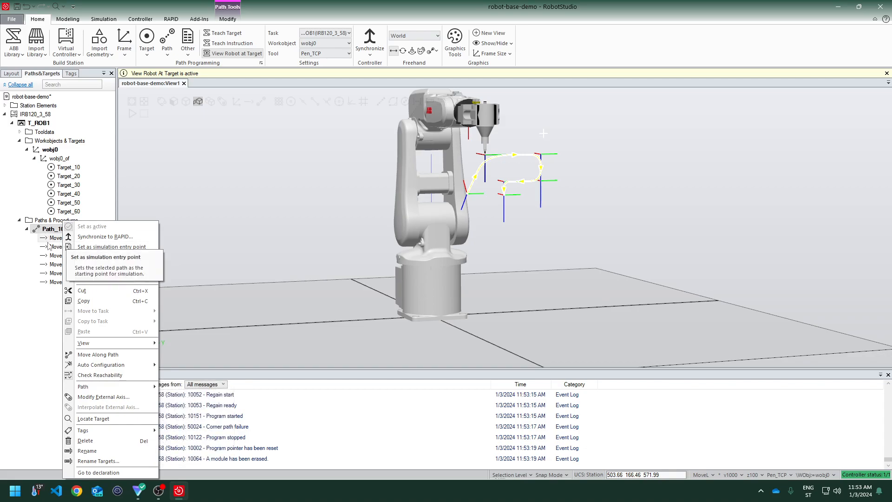
pyautogui.click(97, 354)
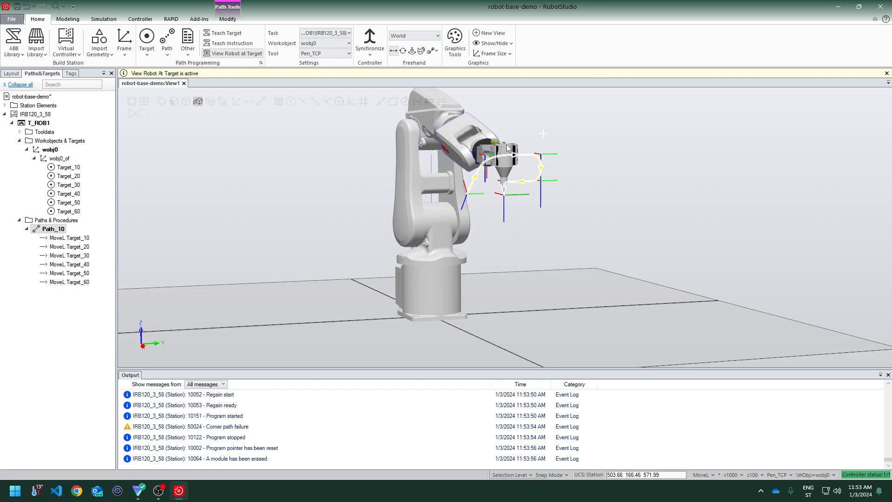
pyautogui.scroll(8, 543, 139)
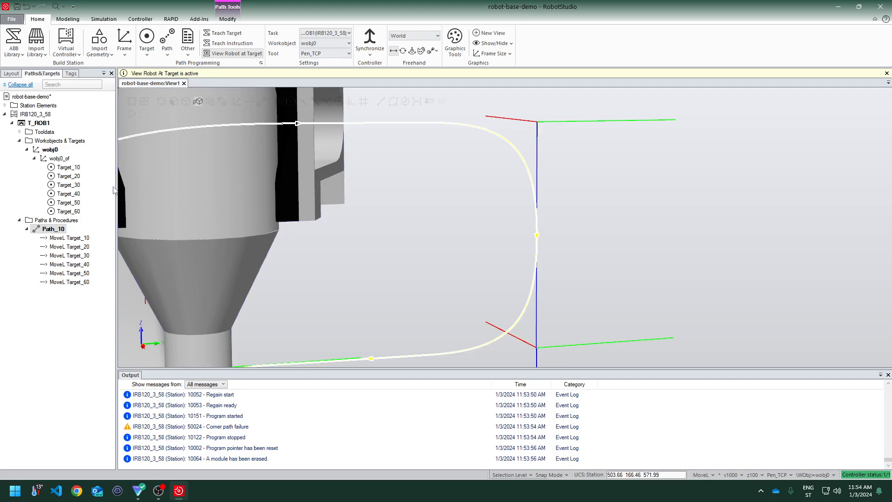
pyautogui.rightClick(52, 231)
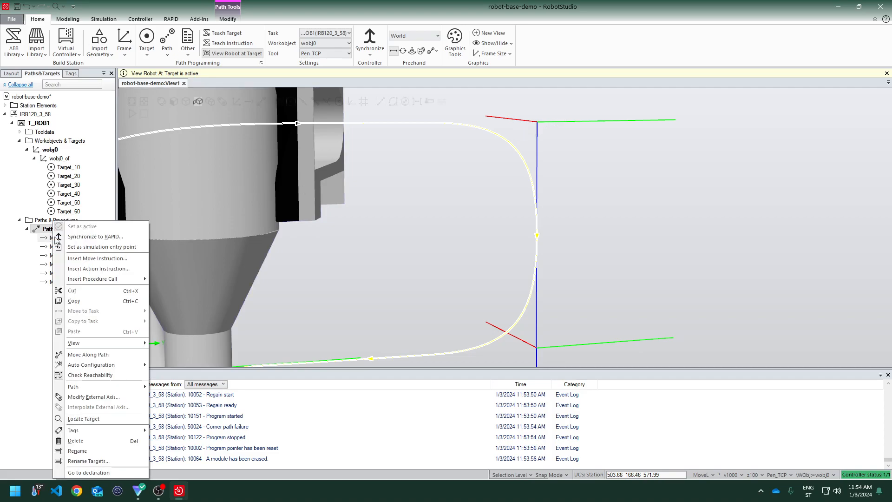
pyautogui.click(123, 356)
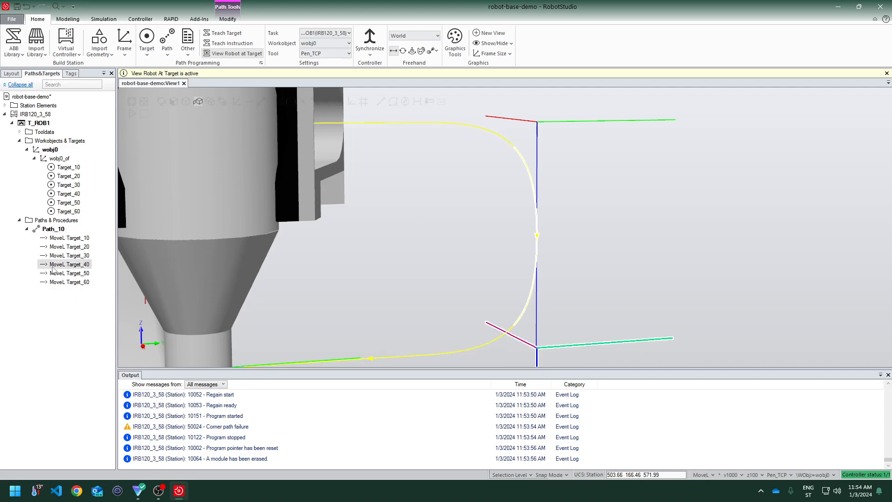
# Set the speed of the MoveL Target_30 instruction to v150
pyautogui.click(53, 256)
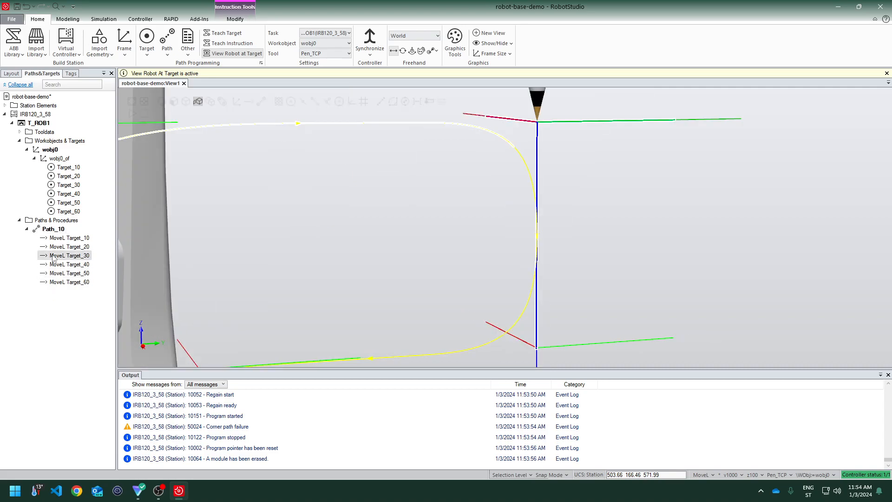
pyautogui.rightClick(53, 258)
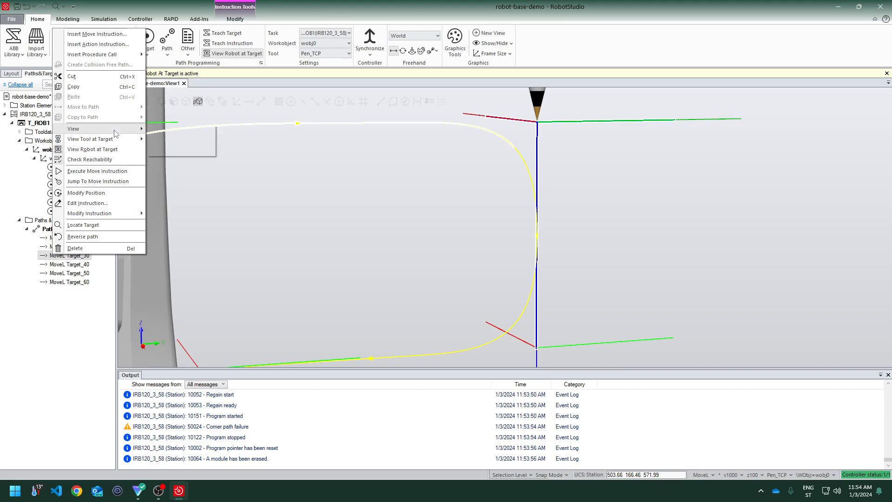
pyautogui.moveTo(98, 216)
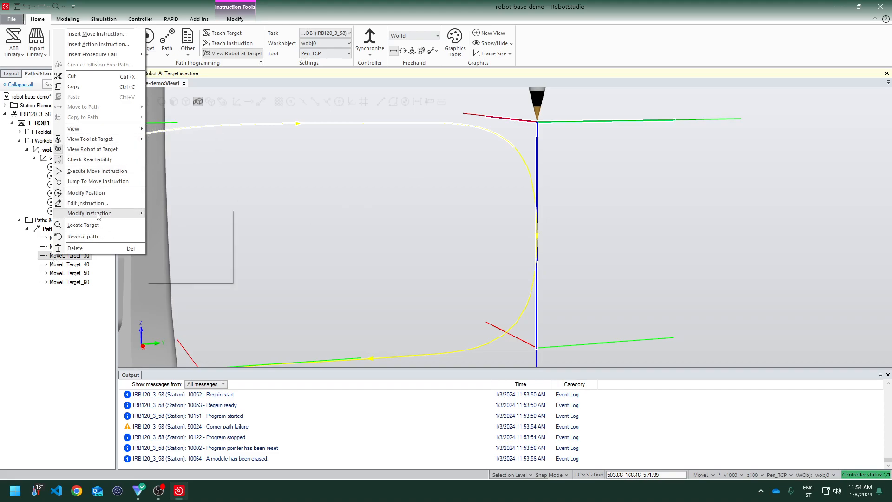
pyautogui.moveTo(186, 214)
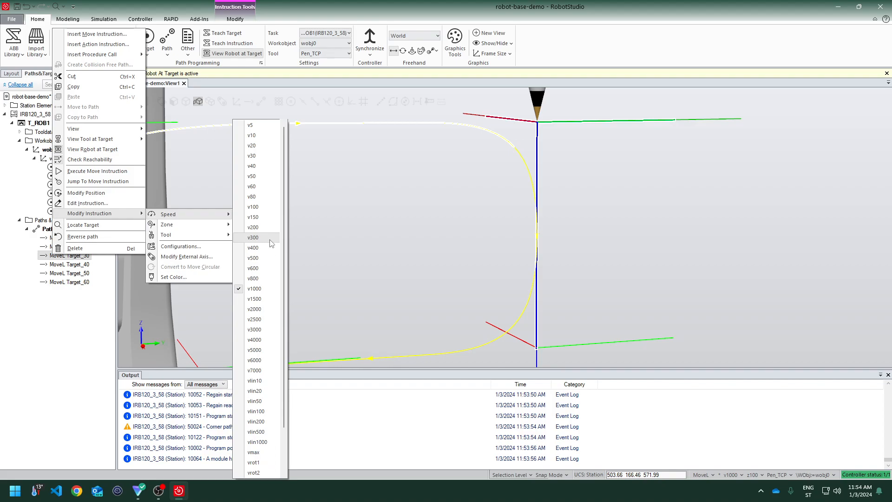
pyautogui.click(251, 217)
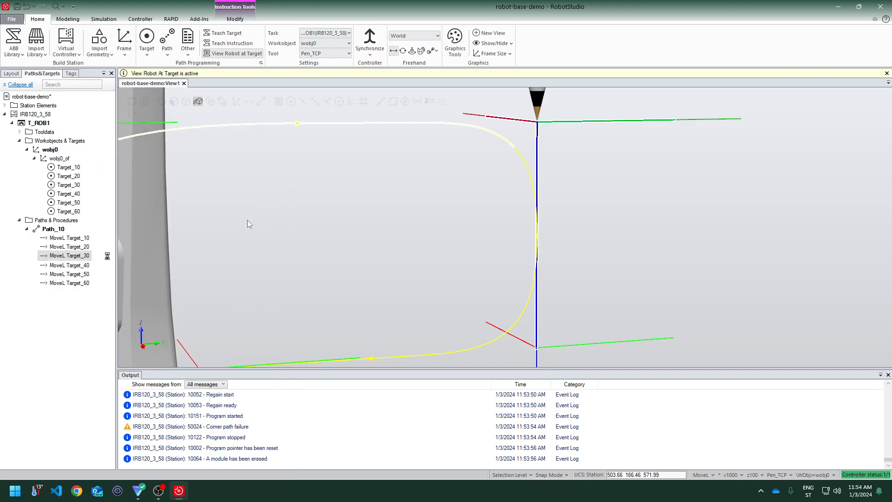
# Set the speed of the MoveL Target_40 instruction to v200
pyautogui.click(81, 264)
pyautogui.rightClick(78, 264)
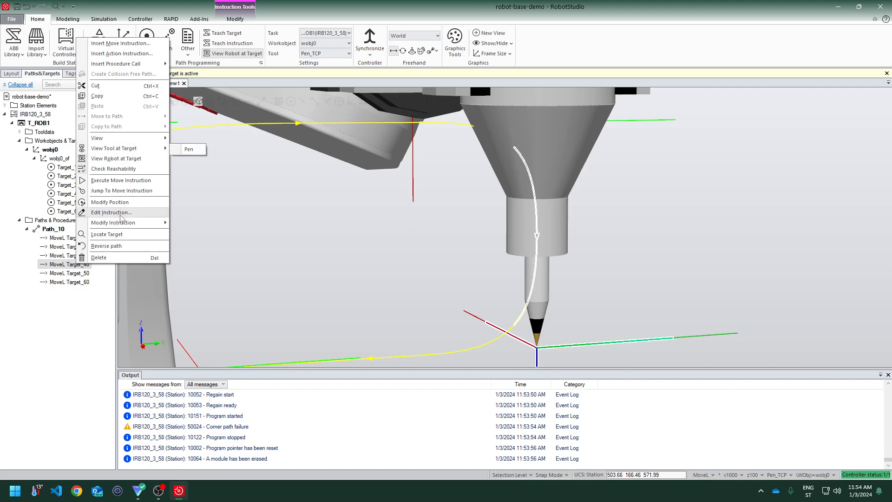
pyautogui.moveTo(122, 223)
pyautogui.moveTo(234, 226)
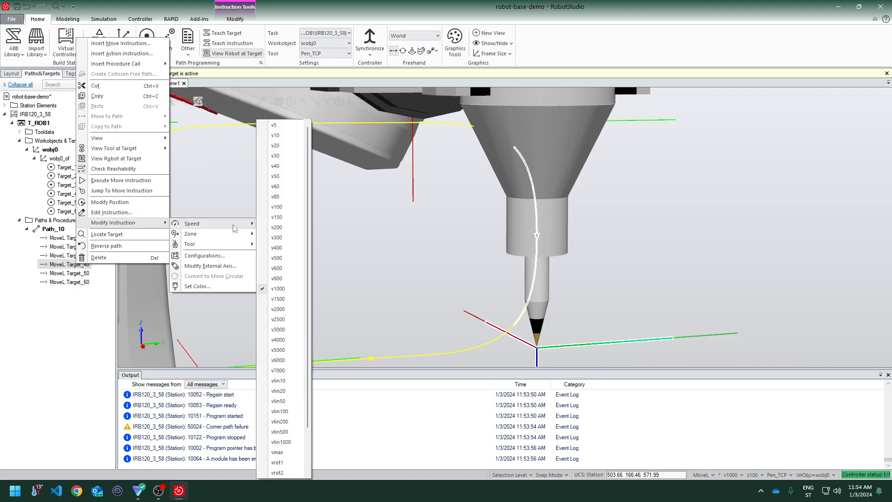
pyautogui.click(284, 227)
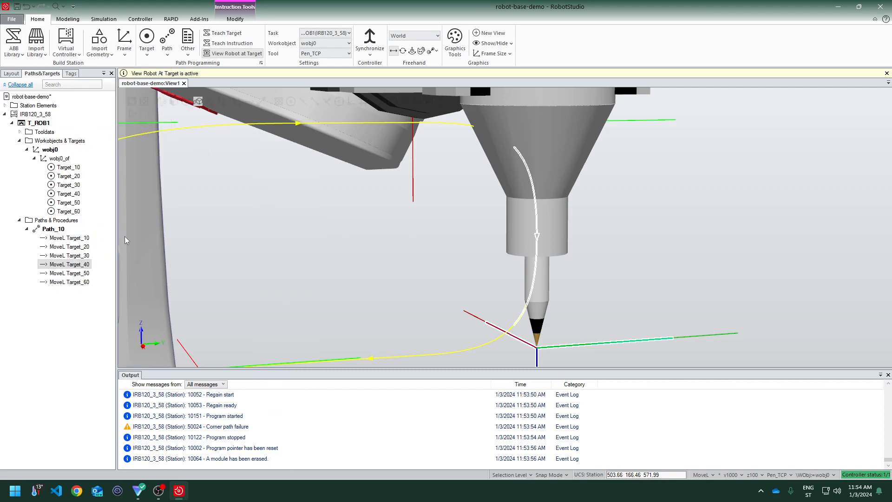
# Move the robot along Path_10 again to test the new speeds
pyautogui.click(70, 238)
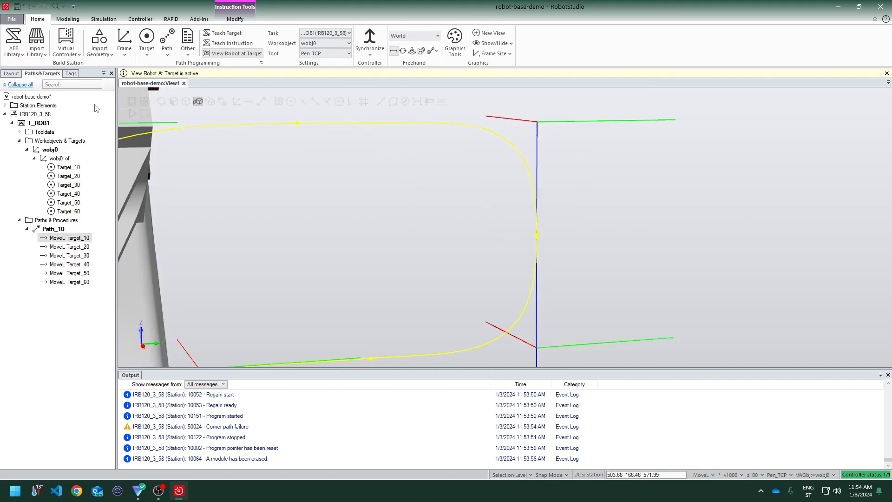
pyautogui.rightClick(54, 230)
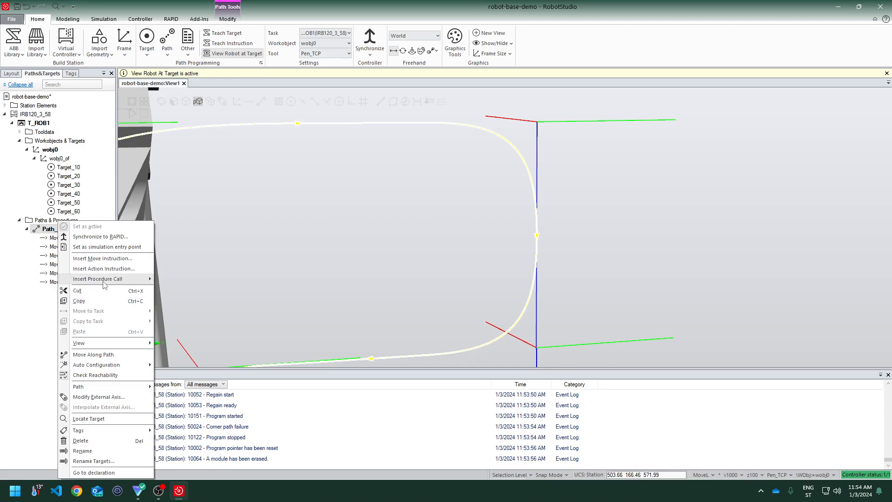
pyautogui.click(93, 355)
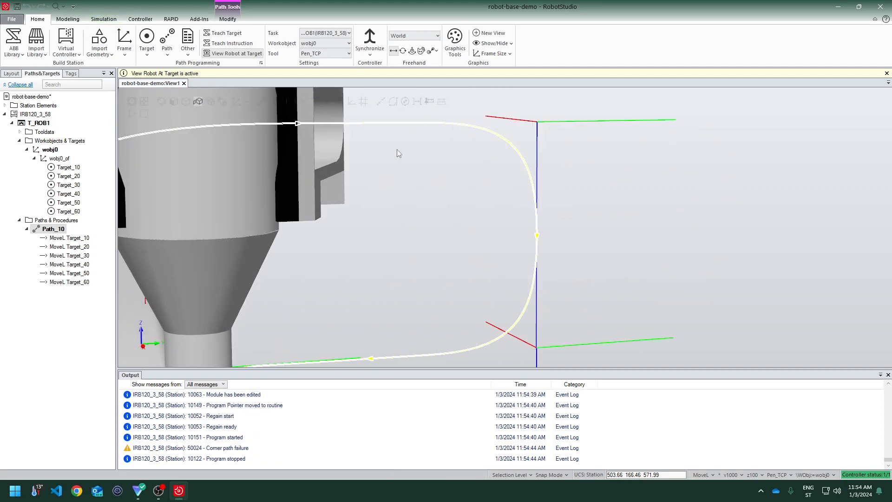
# Select both MoveL Target_30 and MoveL Target_40 and set a lower speed for them together
pyautogui.click(70, 264)
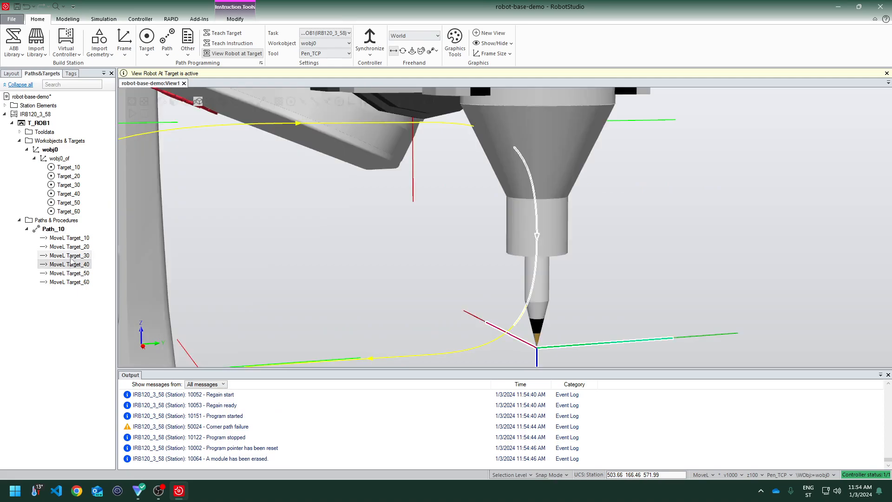
pyautogui.click(70, 259)
pyautogui.rightClick(71, 261)
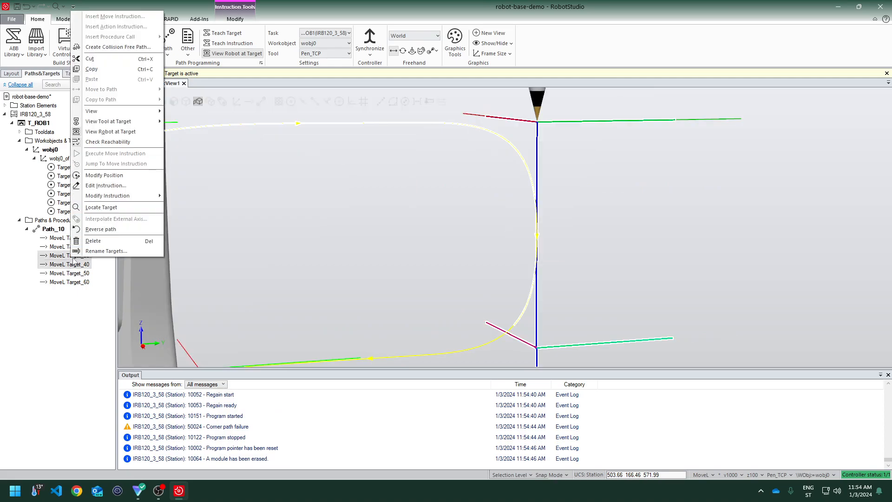
pyautogui.moveTo(123, 197)
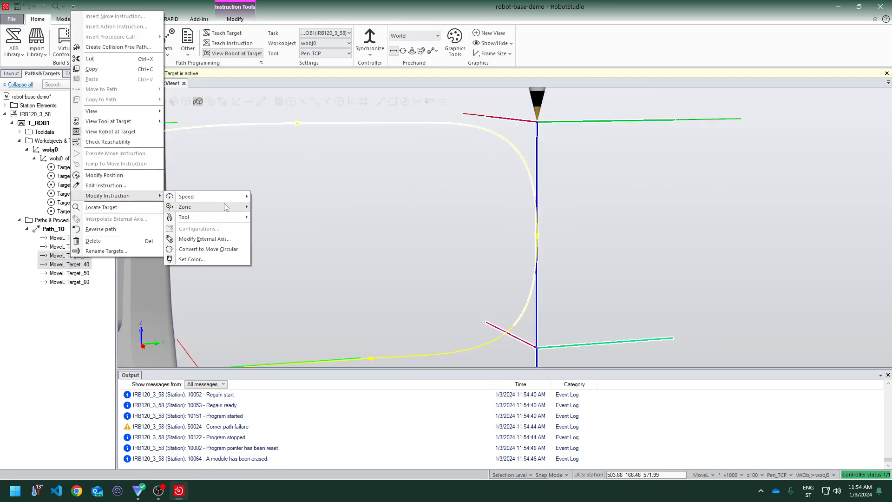
pyautogui.moveTo(238, 198)
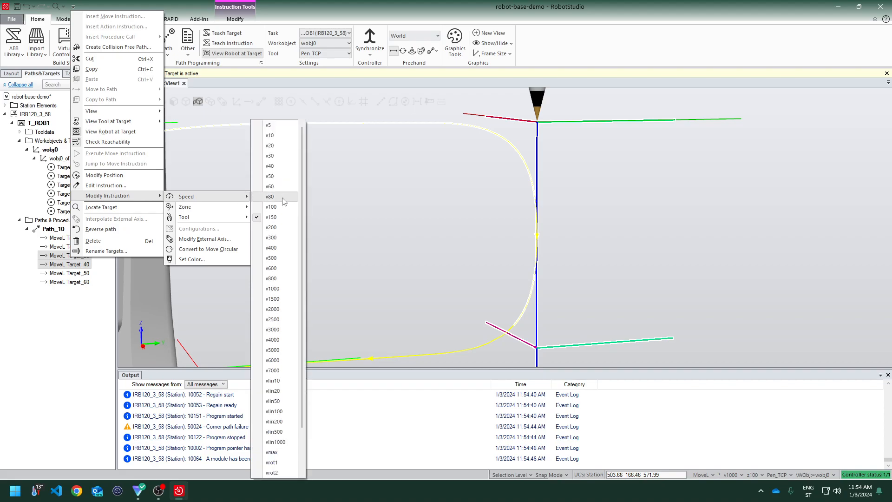
pyautogui.click(288, 140)
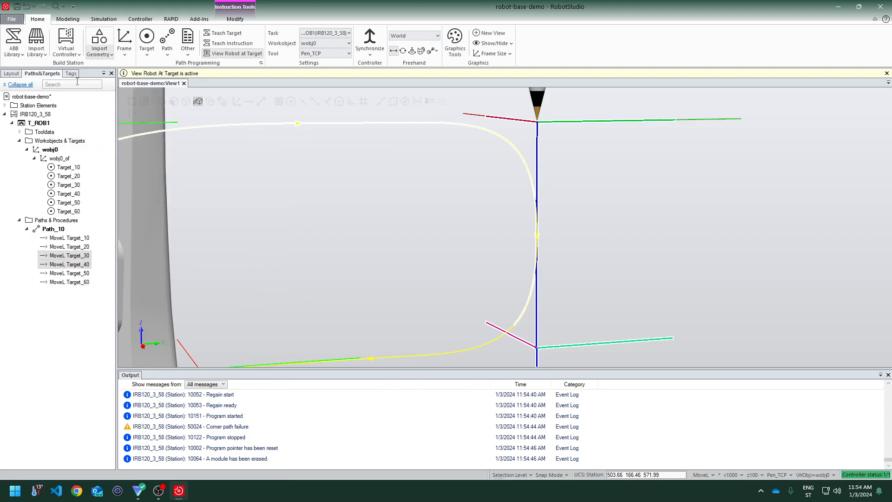
# Move the robot along Path_10 again to check the motion with the lowered speeds
pyautogui.click(52, 229)
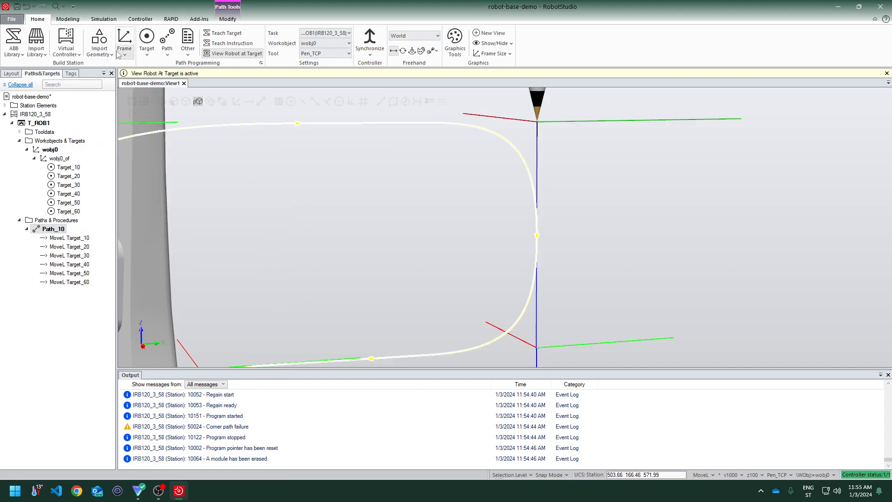
pyautogui.rightClick(56, 228)
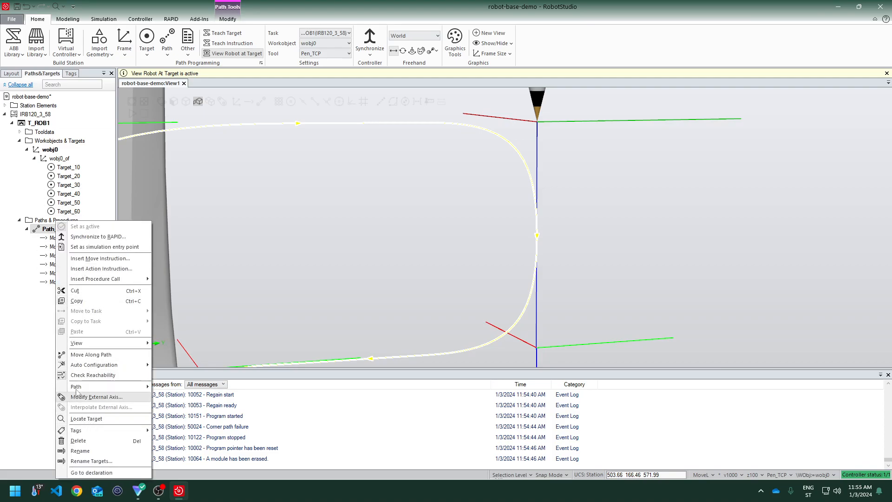
pyautogui.click(90, 355)
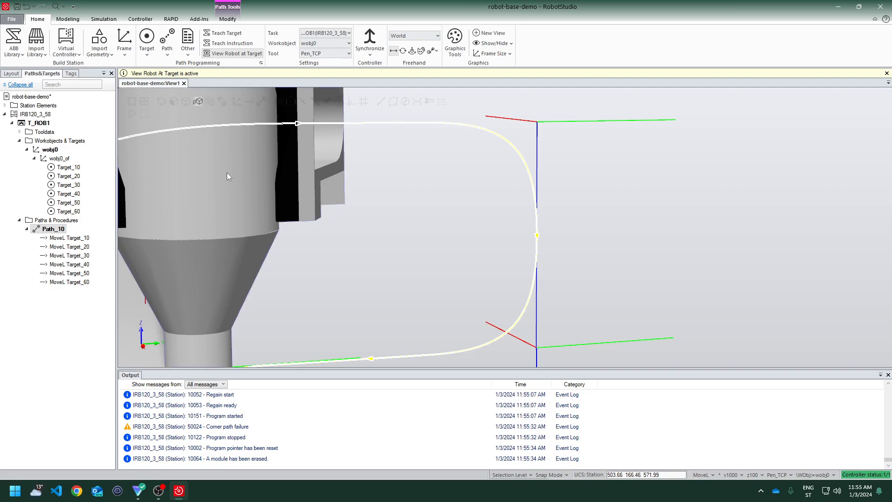
pyautogui.keyDown('ctrl'); pyautogui.moveTo(227, 172); pyautogui.dragTo(215, 153); pyautogui.keyUp('ctrl')
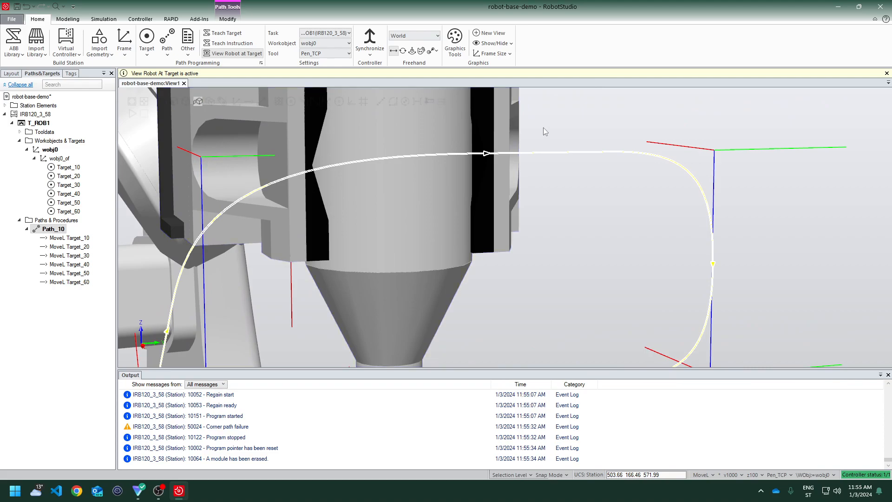
pyautogui.scroll(-3, 629, 299)
pyautogui.scroll(2, 623, 293)
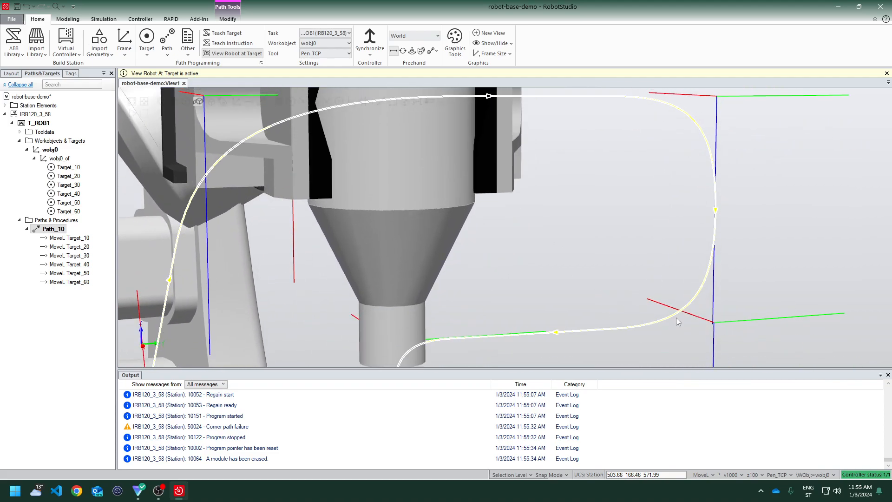
pyautogui.scroll(-4, 311, 174)
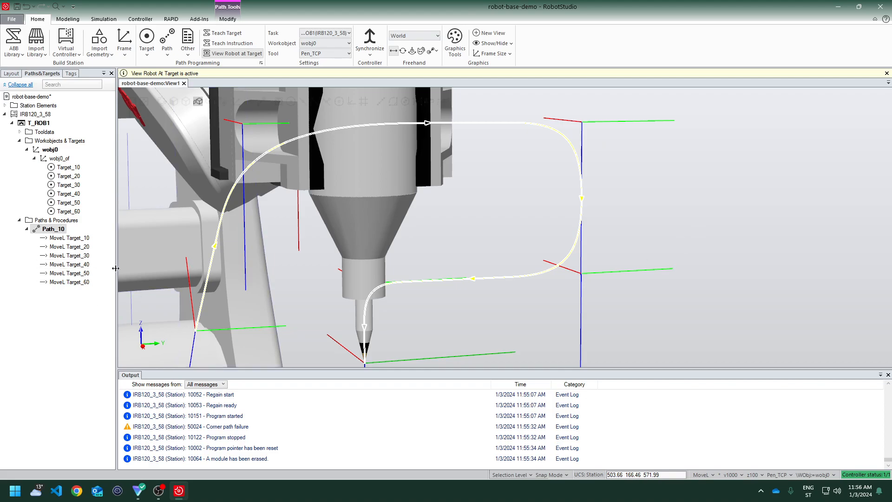
# Set the zone of the MoveL Target_40 instruction to z200
pyautogui.click(82, 265)
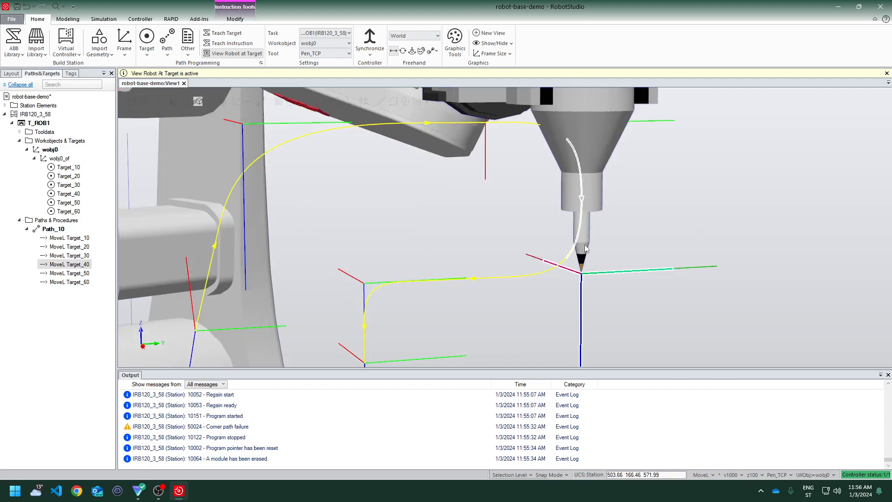
pyautogui.rightClick(73, 266)
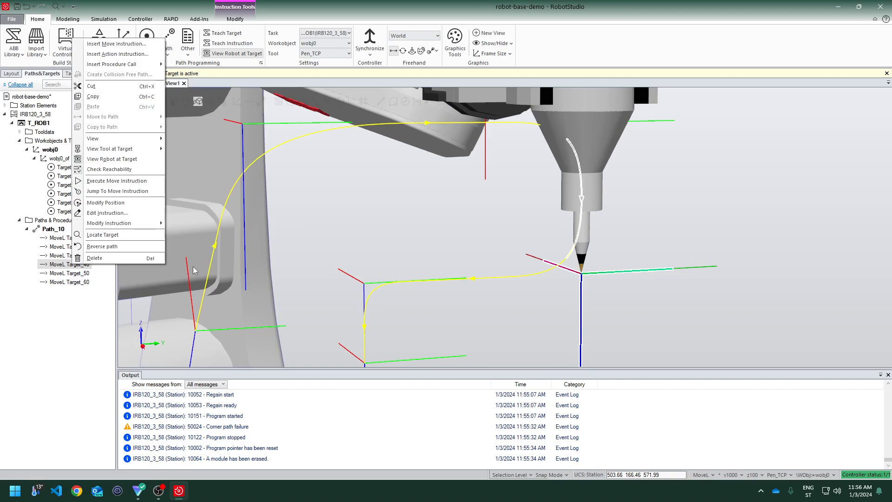
pyautogui.moveTo(130, 225)
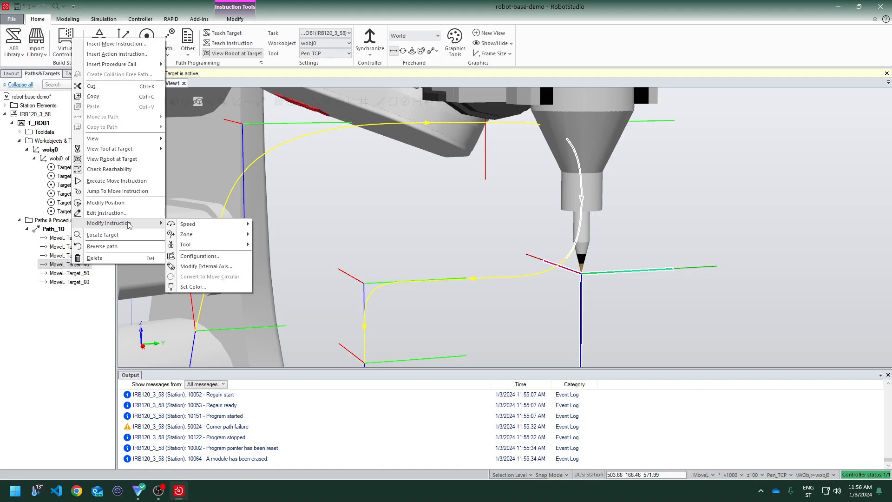
pyautogui.moveTo(199, 239)
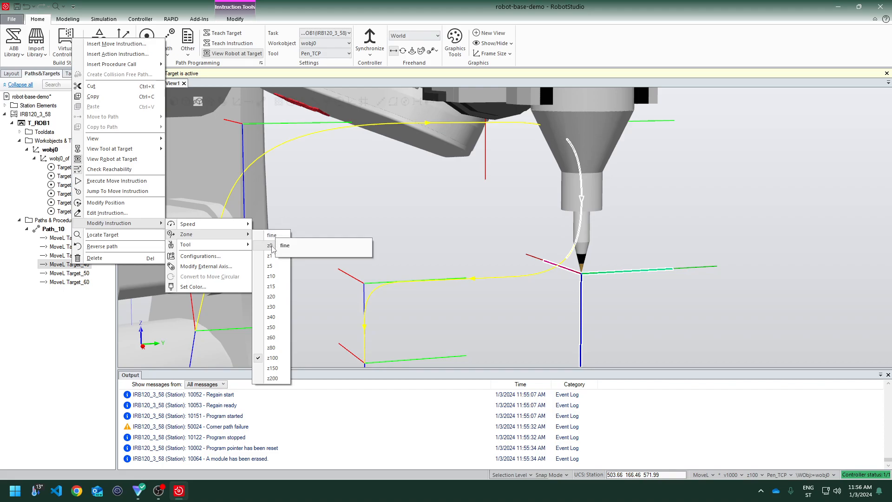
pyautogui.click(272, 377)
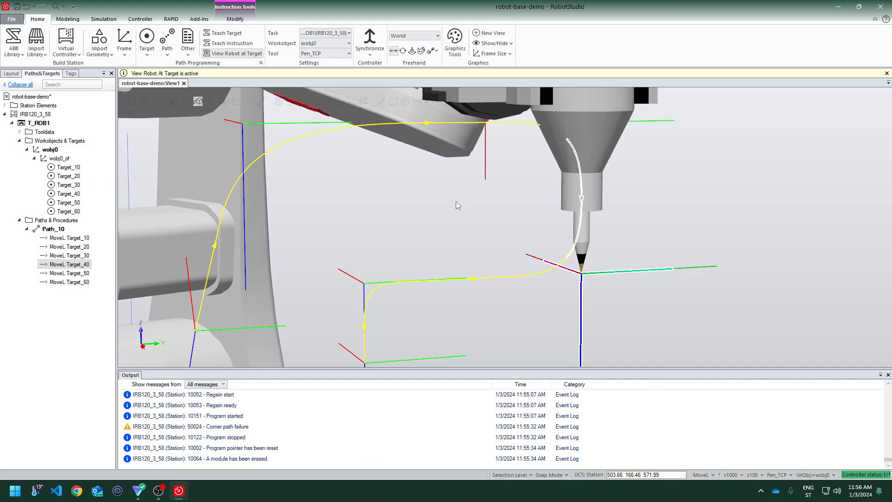
# Set the zone of the MoveL Target_40 instruction to fine
pyautogui.rightClick(78, 268)
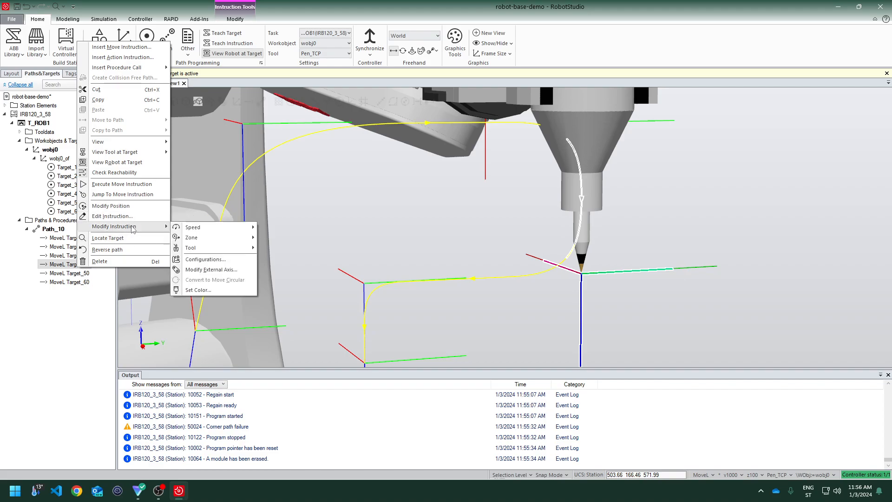
pyautogui.moveTo(239, 233)
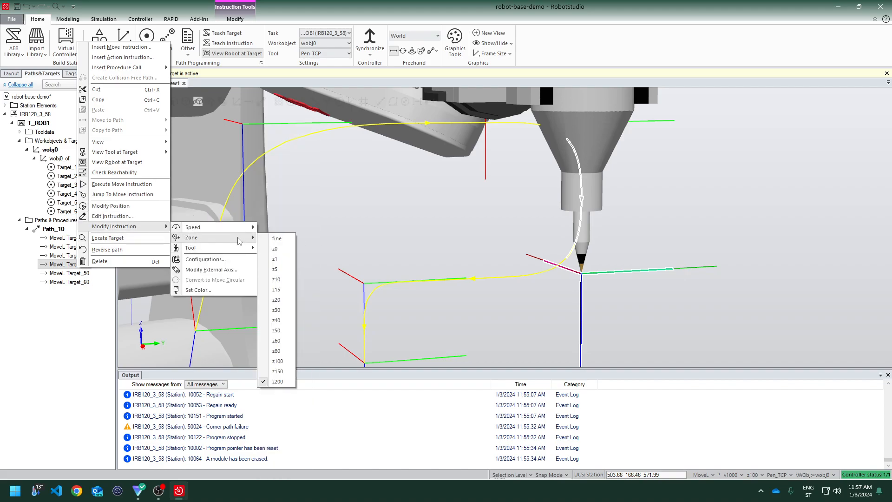
pyautogui.click(289, 242)
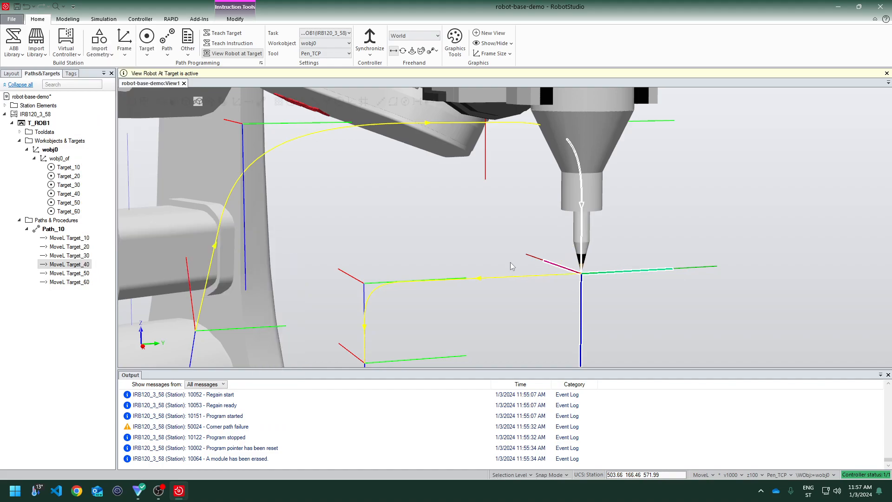
# Set the zone of the MoveL Target_20 instruction to z0
pyautogui.scroll(10, 584, 295)
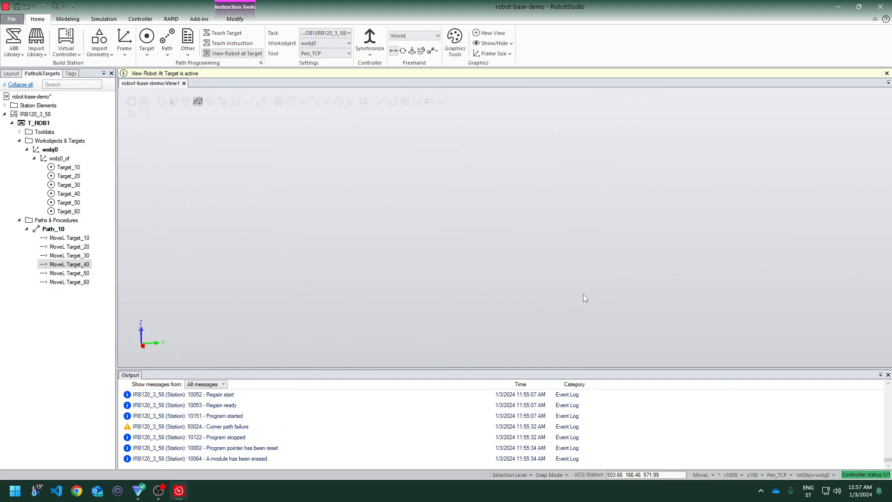
pyautogui.scroll(-3, 532, 169)
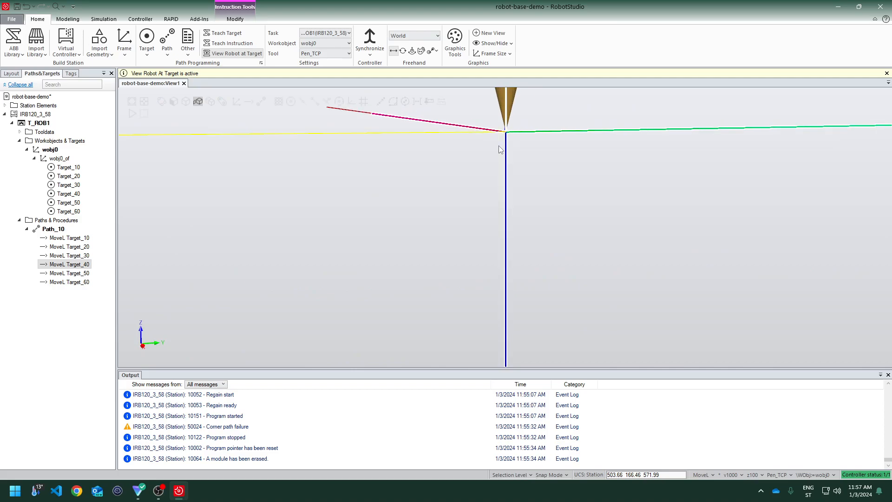
pyautogui.scroll(-5, 500, 149)
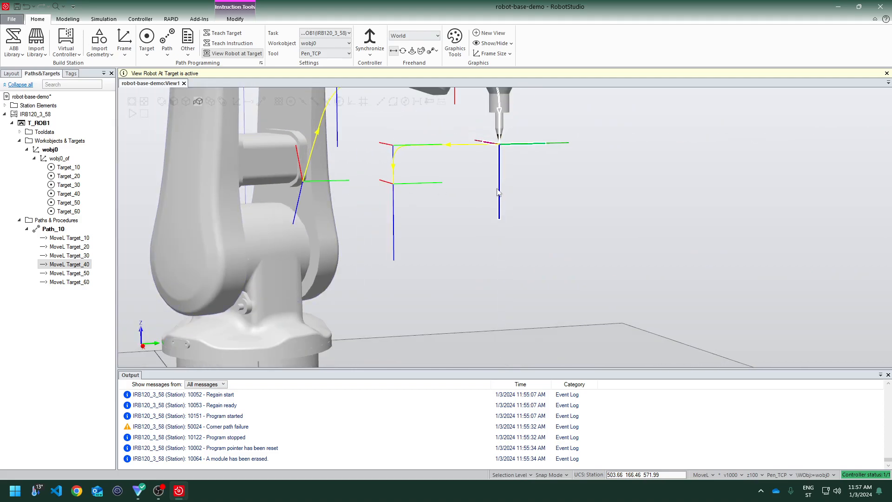
pyautogui.keyDown('ctrl'); pyautogui.moveTo(462, 183); pyautogui.dragTo(462, 225); pyautogui.keyUp('ctrl')
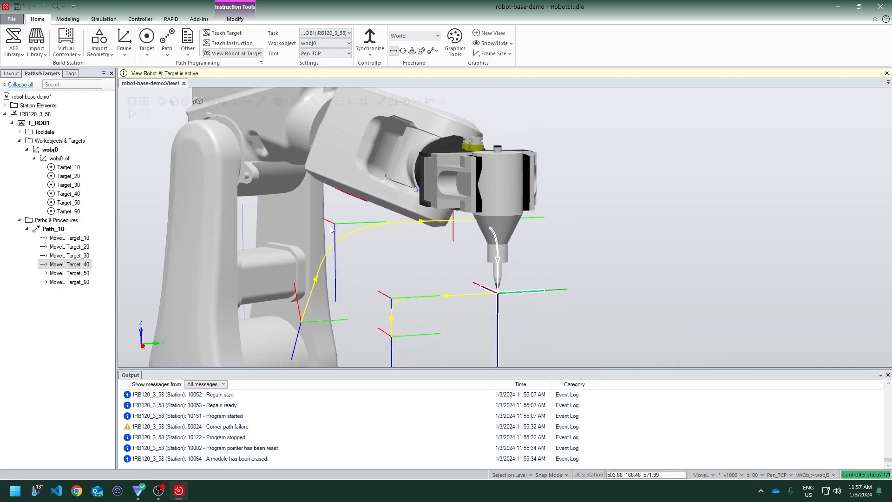
pyautogui.click(61, 247)
pyautogui.rightClick(58, 249)
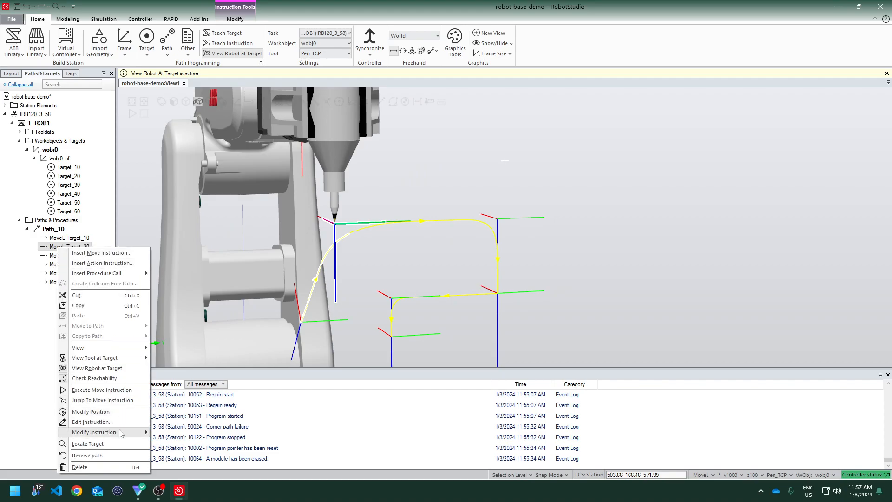
pyautogui.moveTo(121, 433)
pyautogui.moveTo(212, 370)
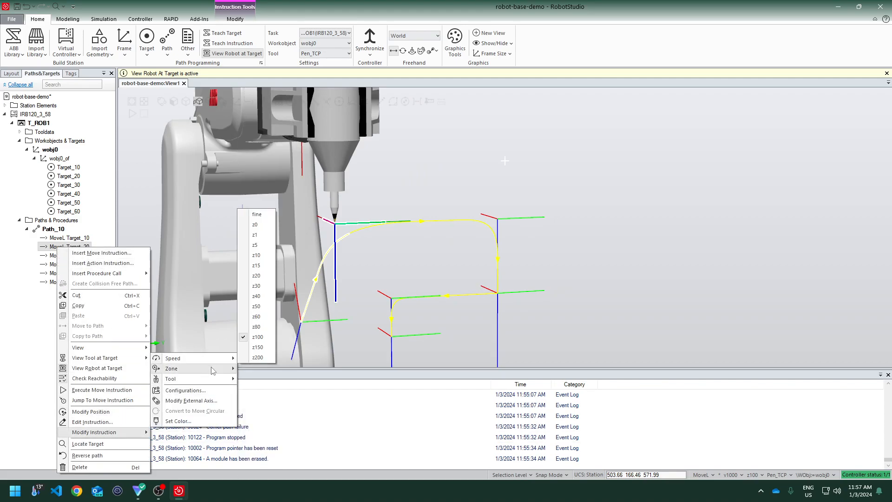
pyautogui.click(268, 221)
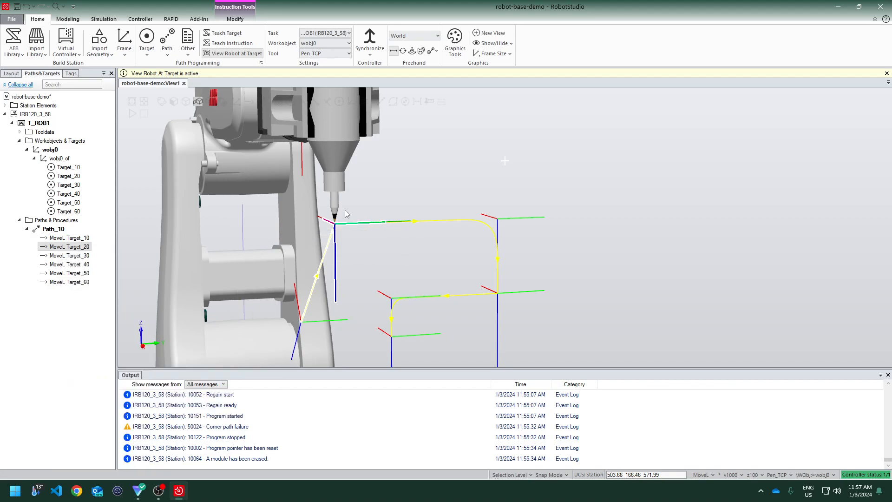
pyautogui.scroll(8, 345, 214)
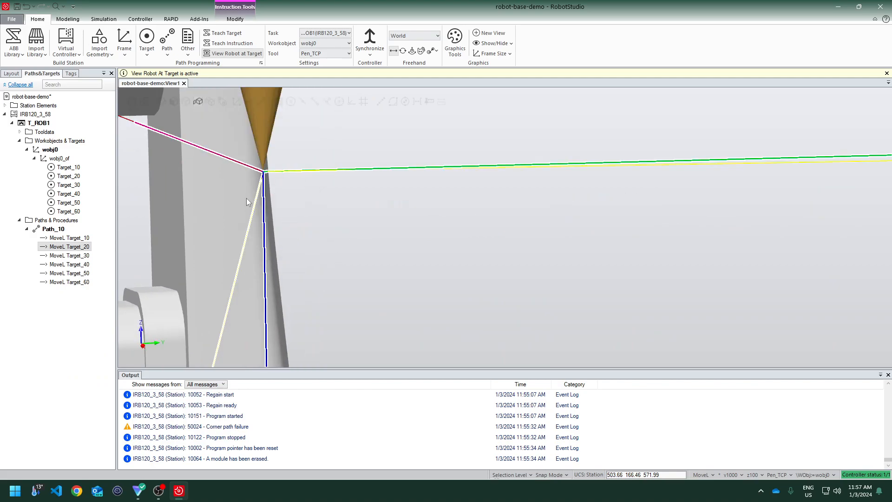
pyautogui.scroll(5, 278, 171)
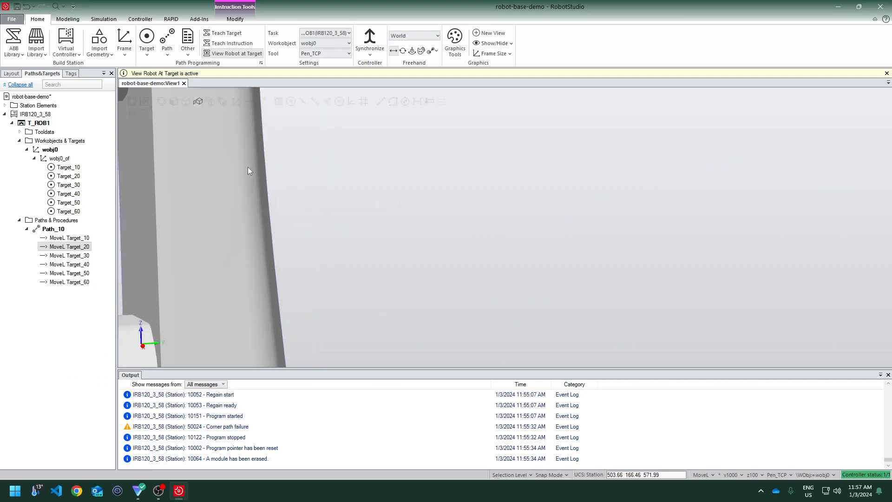
pyautogui.scroll(-2, 235, 164)
pyautogui.scroll(-6, 206, 163)
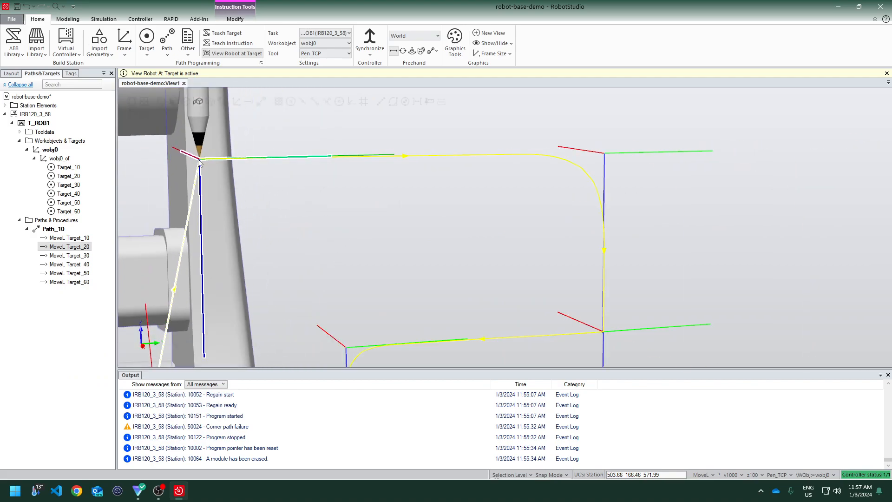
pyautogui.rightClick(85, 247)
pyautogui.moveTo(151, 436)
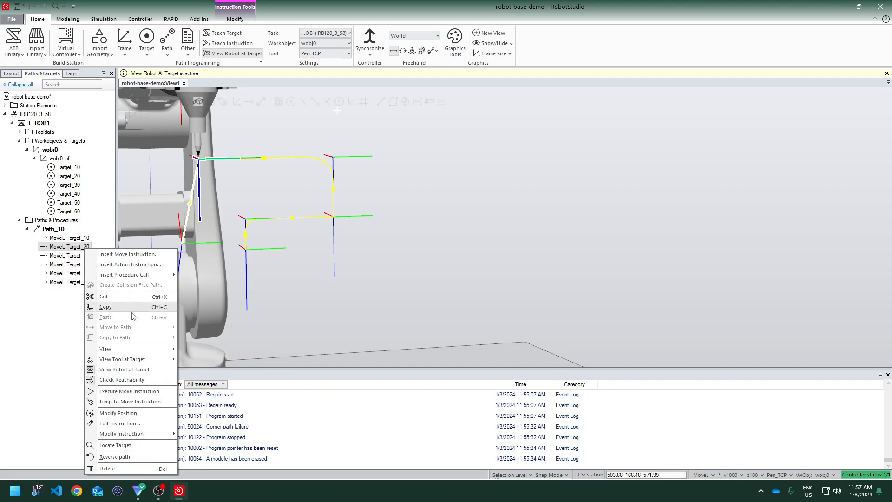
pyautogui.click(57, 312)
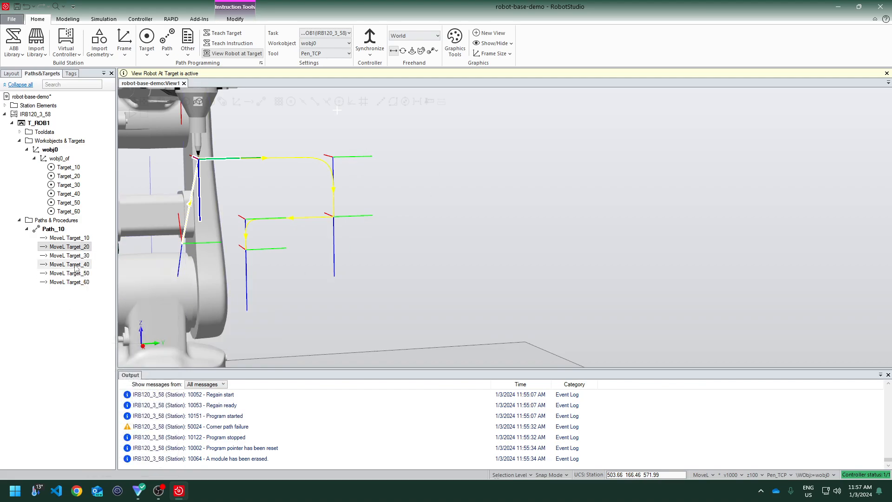
# Set the zone of the MoveL Target_30 instruction to fine
pyautogui.click(80, 256)
pyautogui.rightClick(80, 256)
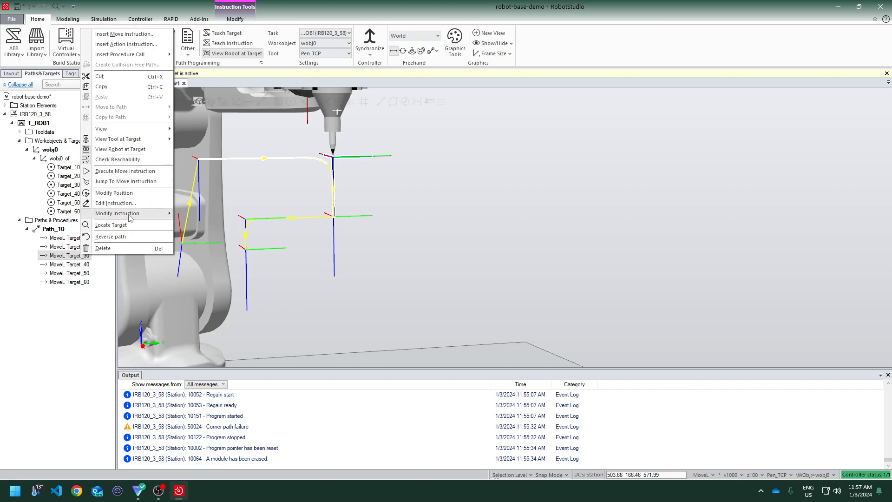
pyautogui.moveTo(130, 219)
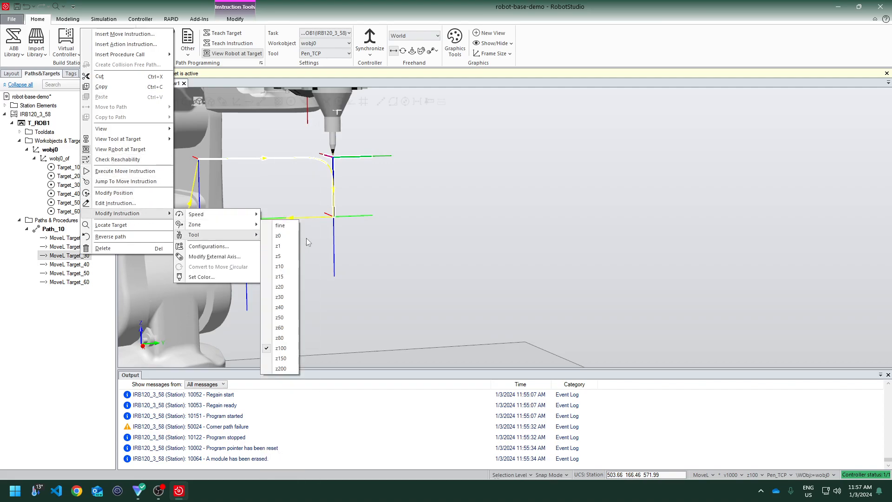
pyautogui.moveTo(232, 235)
pyautogui.click(278, 226)
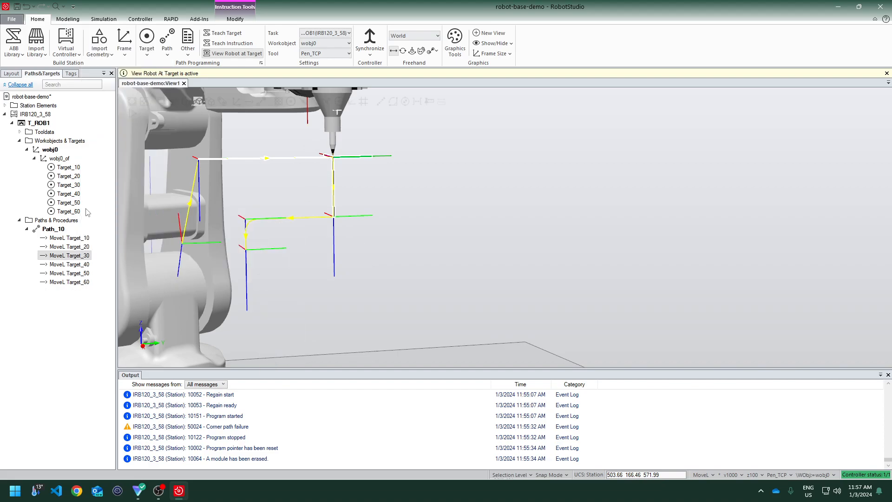
# Set the zone of the MoveL Target_30 instruction to z15
pyautogui.rightClick(62, 260)
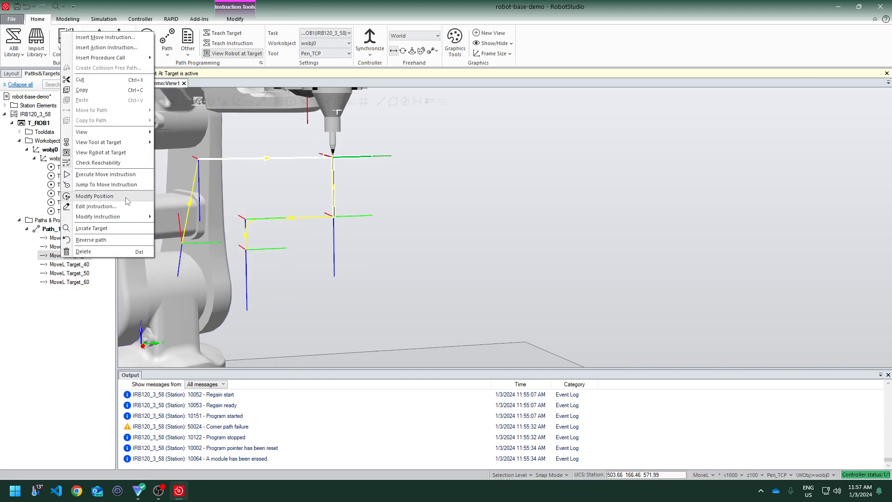
pyautogui.moveTo(121, 217)
pyautogui.moveTo(183, 226)
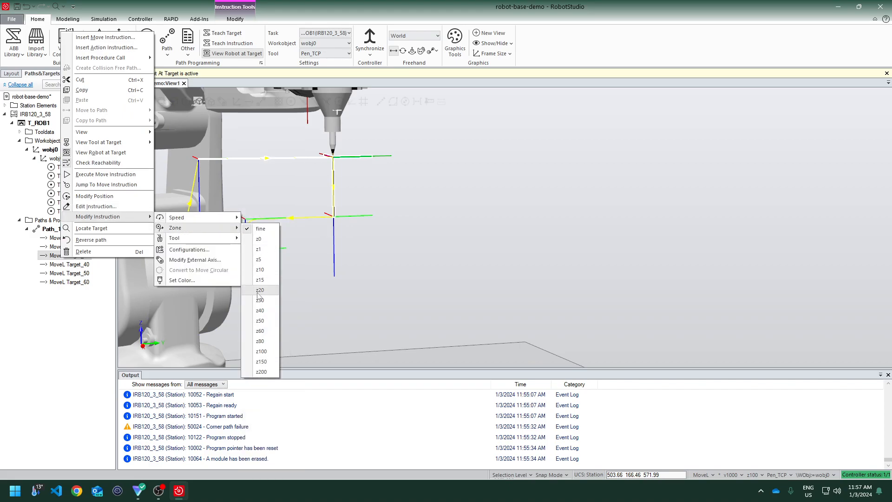
pyautogui.click(260, 280)
# Zoom in on the corner and set the zone of the MoveL Target_30 instruction to z60
pyautogui.scroll(3, 312, 146)
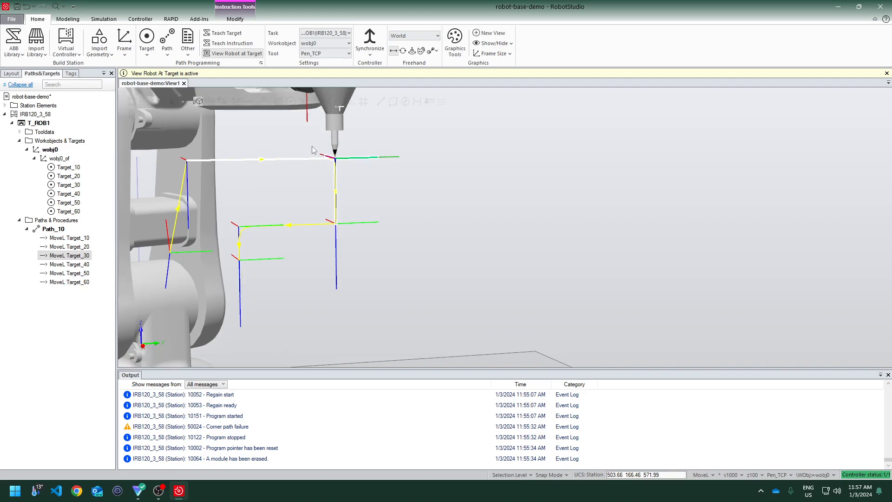
pyautogui.scroll(3, 309, 156)
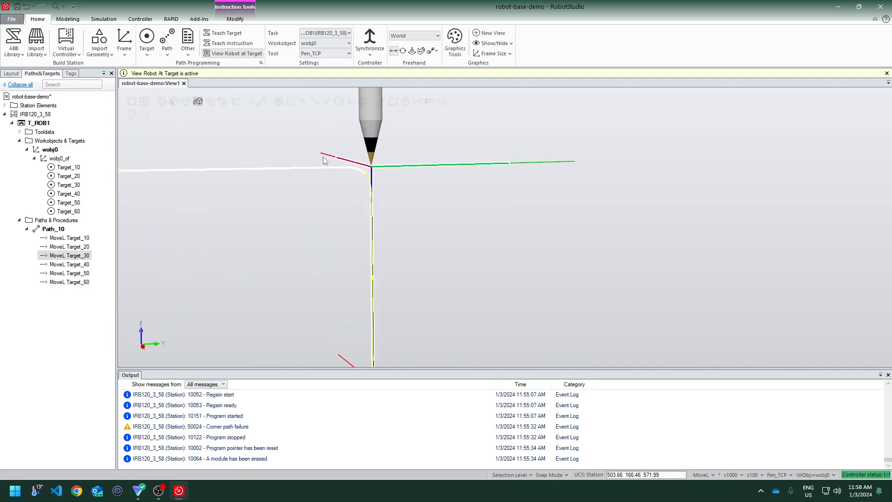
pyautogui.rightClick(55, 256)
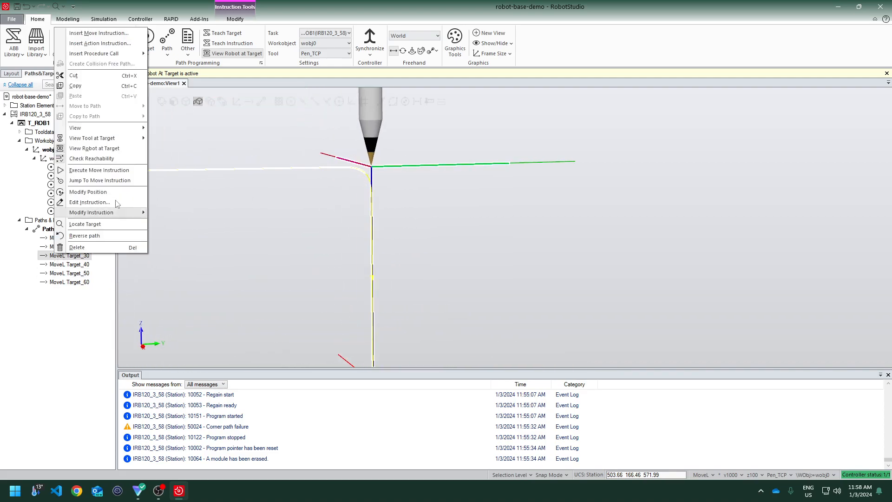
pyautogui.moveTo(122, 214)
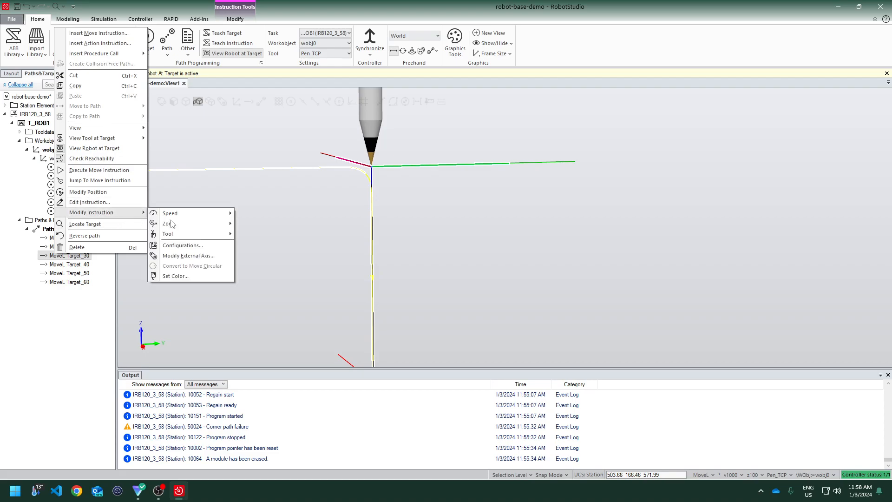
pyautogui.moveTo(197, 229)
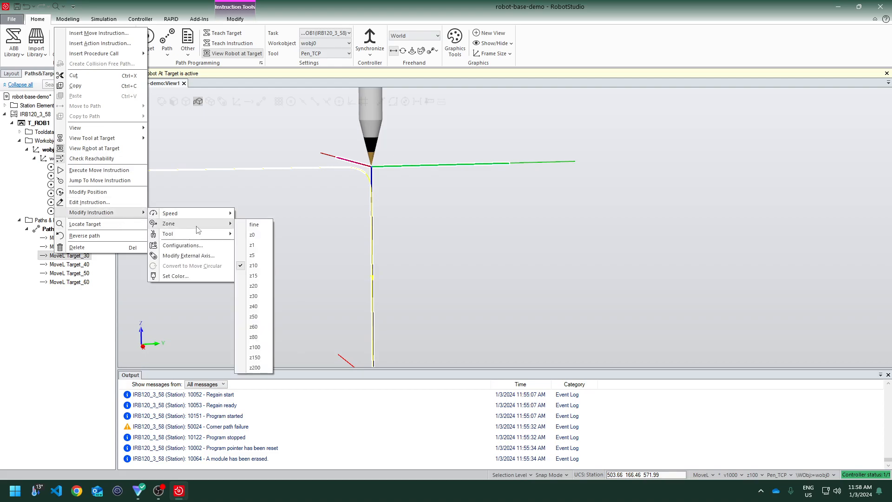
pyautogui.click(255, 326)
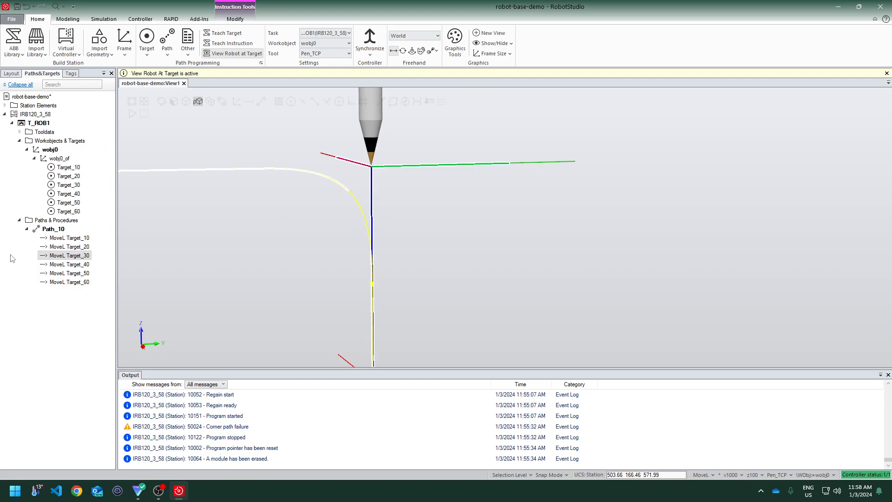
# Set the zone of the MoveL Target_30 instruction to z200
pyautogui.rightClick(69, 258)
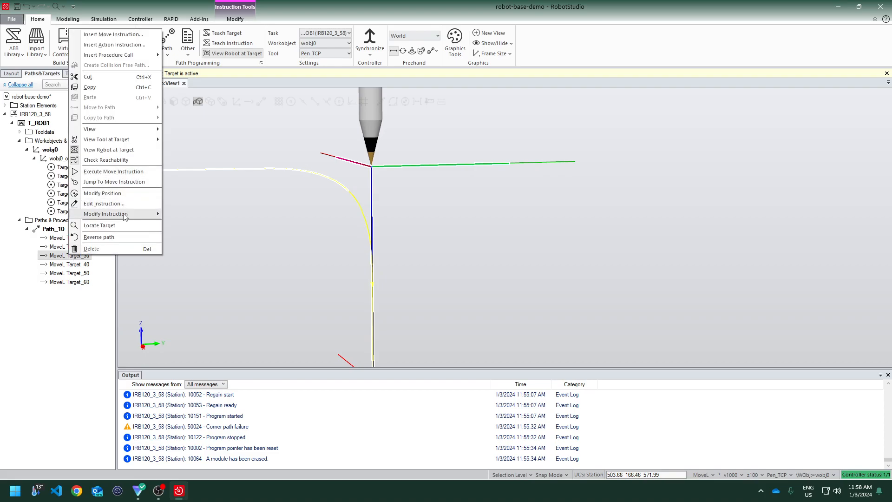
pyautogui.moveTo(122, 214)
pyautogui.moveTo(179, 224)
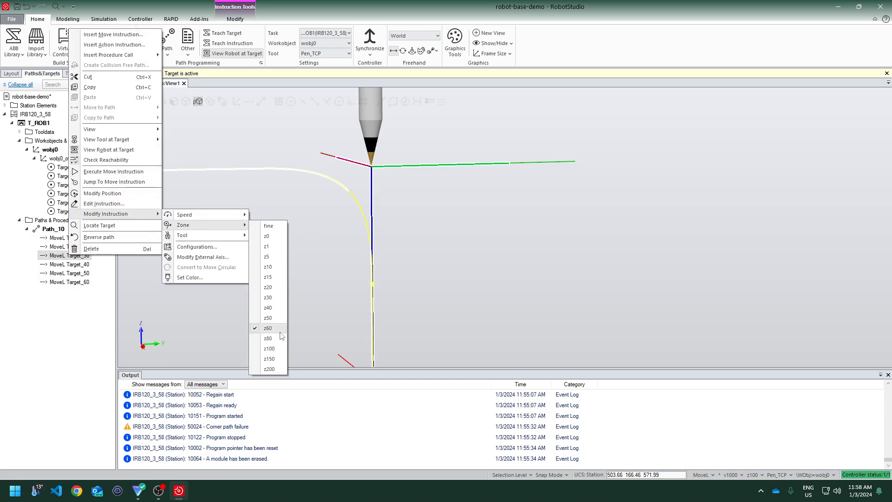
pyautogui.click(273, 369)
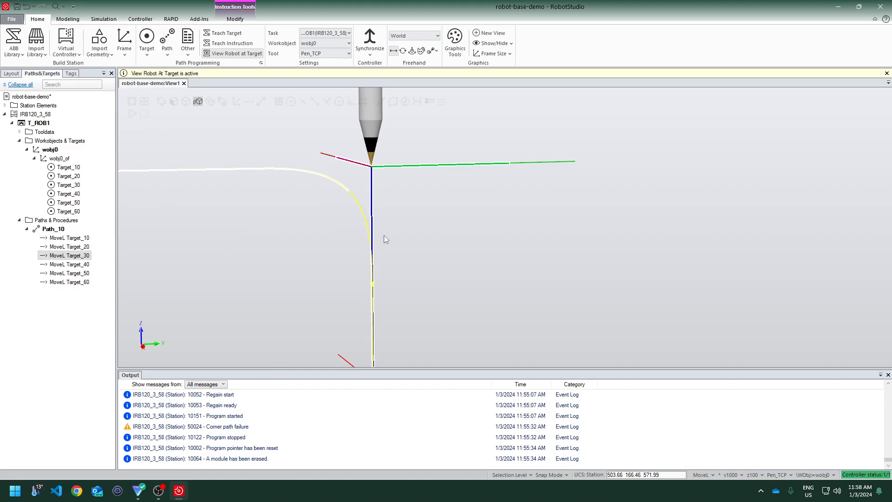
# Inspect the default speed and zone settings applied to new move instructions
pyautogui.scroll(-4, 375, 209)
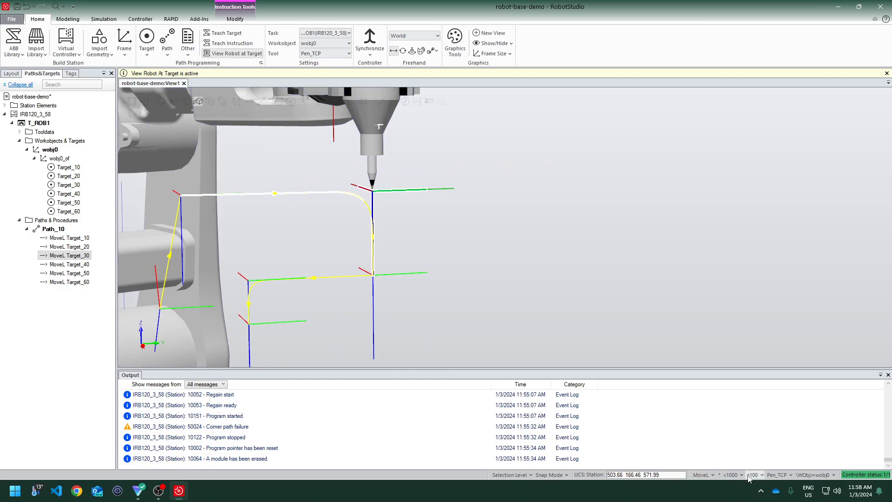
pyautogui.click(732, 475)
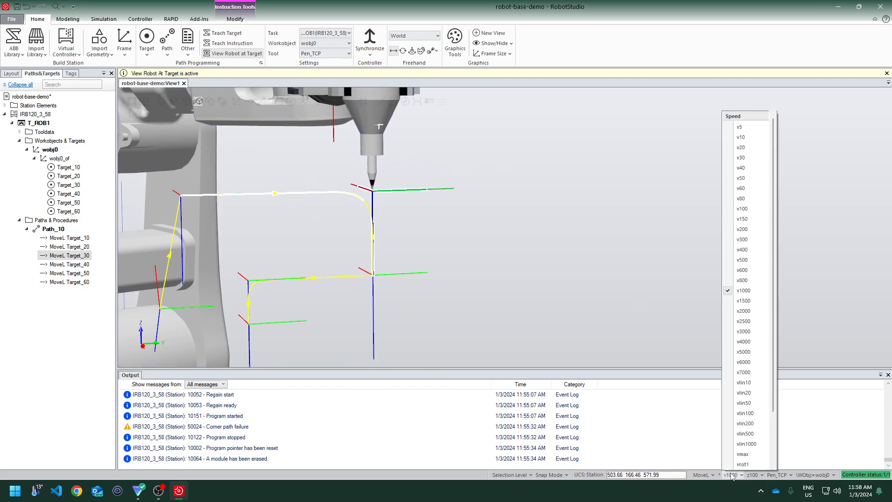
pyautogui.click(755, 475)
pyautogui.click(757, 475)
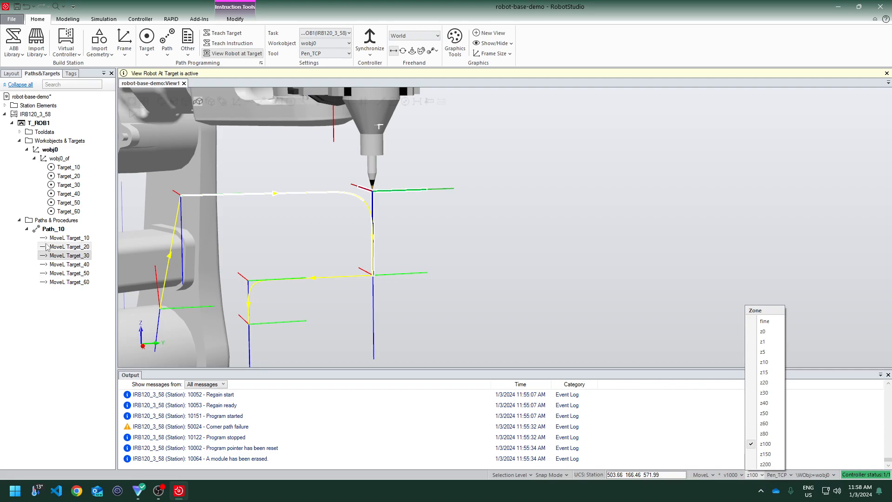
pyautogui.click(83, 343)
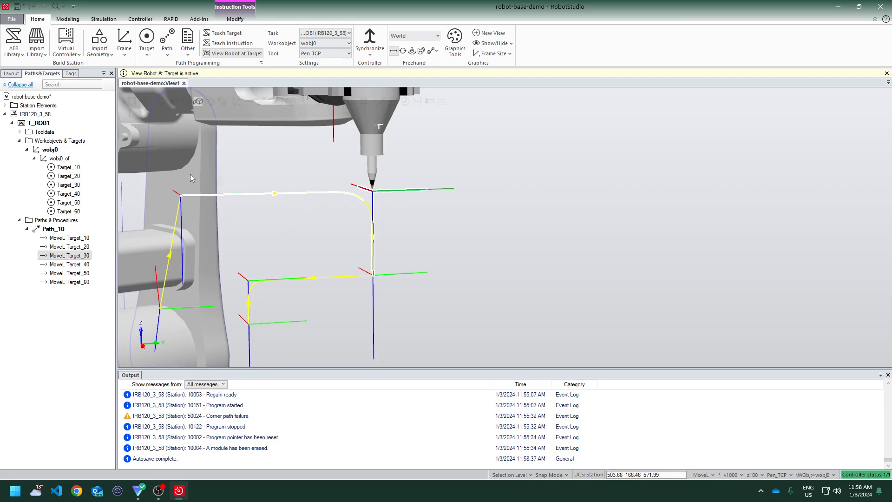
# Run Move Along Path on Path_10 to simulate the robot following it
pyautogui.rightClick(59, 228)
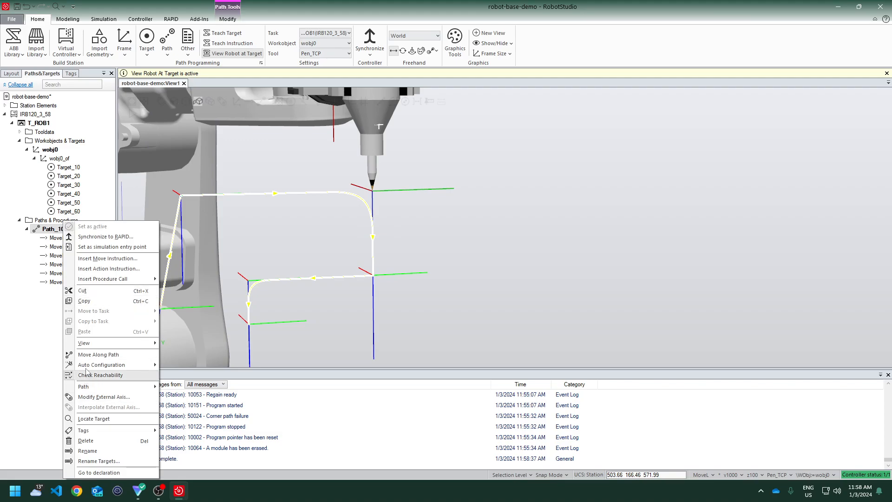
pyautogui.click(98, 354)
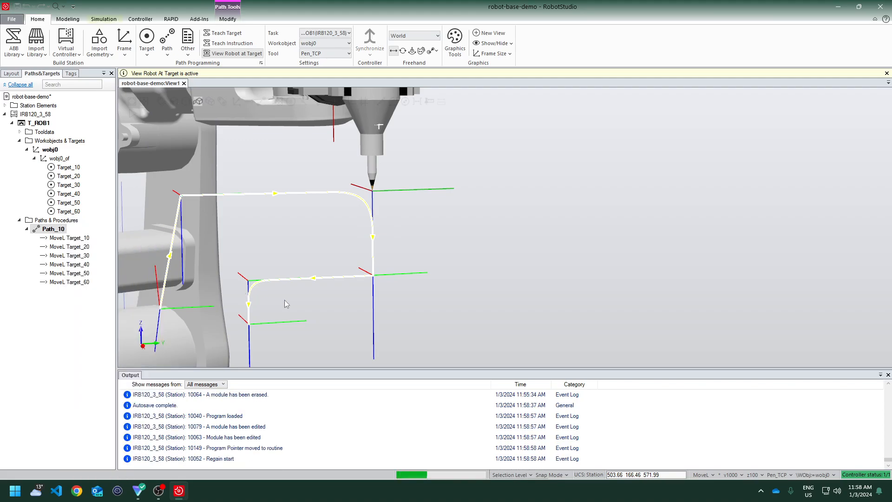
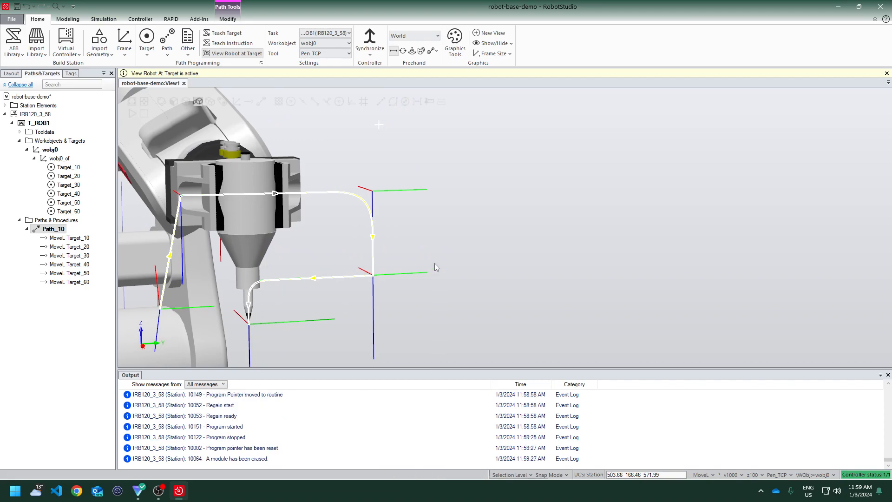
# Select the pen tool and shift it downward with the freehand Move tool
pyautogui.scroll(-5, 243, 216)
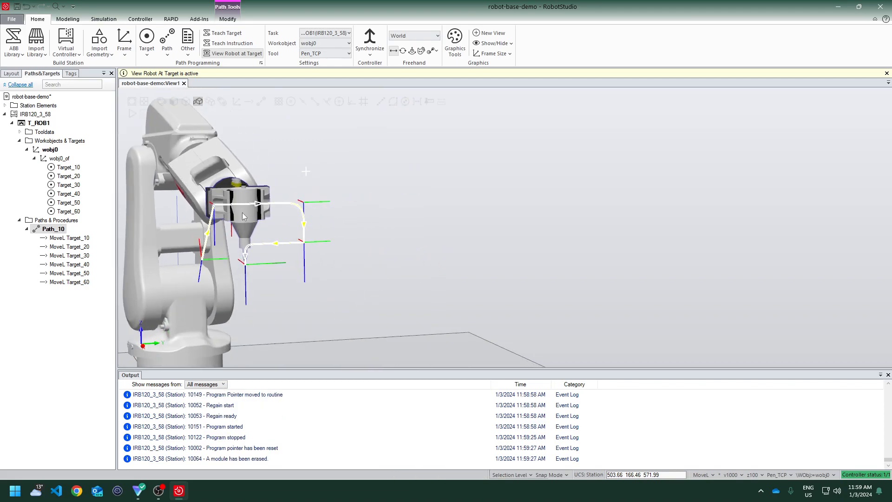
pyautogui.keyDown('ctrl'); pyautogui.keyDown('shift'); pyautogui.moveTo(242, 236); pyautogui.dragTo(372, 239); pyautogui.keyUp('shift'); pyautogui.keyUp('ctrl')
pyautogui.keyDown('ctrl'); pyautogui.keyDown('shift'); pyautogui.moveTo(341, 295); pyautogui.dragTo(475, 291); pyautogui.keyUp('shift'); pyautogui.keyUp('ctrl')
pyautogui.scroll(-4, 475, 287)
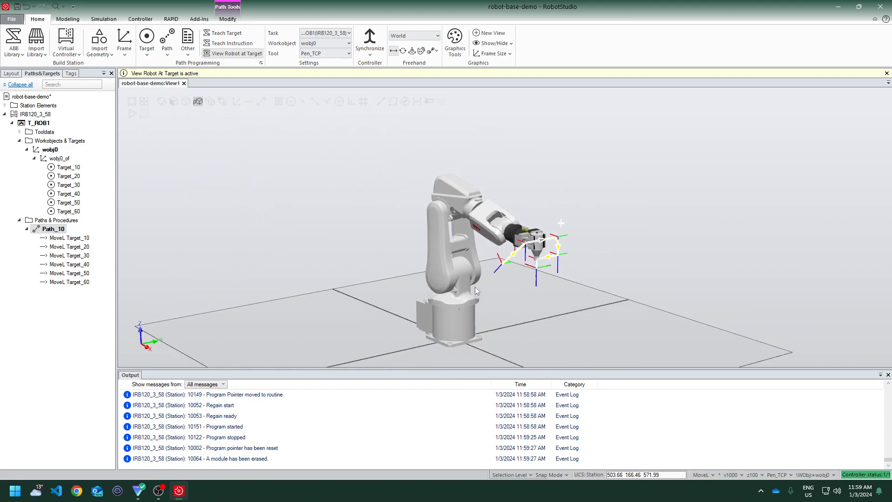
pyautogui.scroll(3, 475, 288)
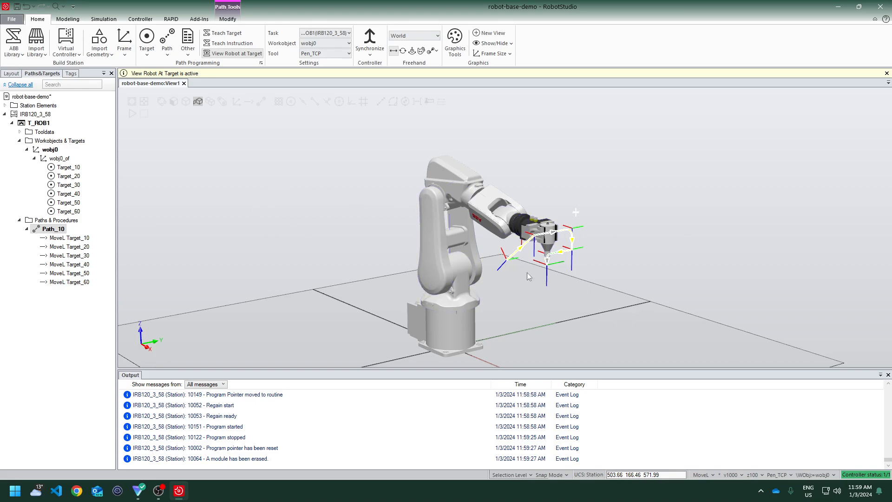
pyautogui.click(457, 234)
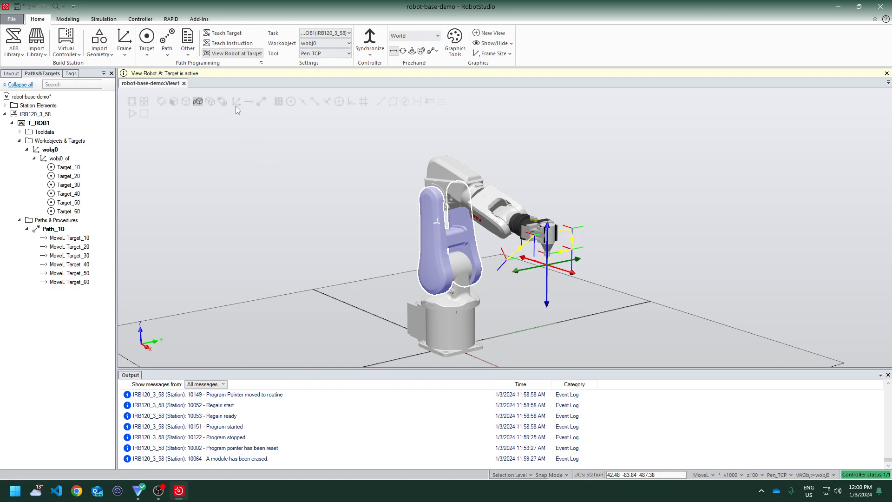
pyautogui.click(11, 73)
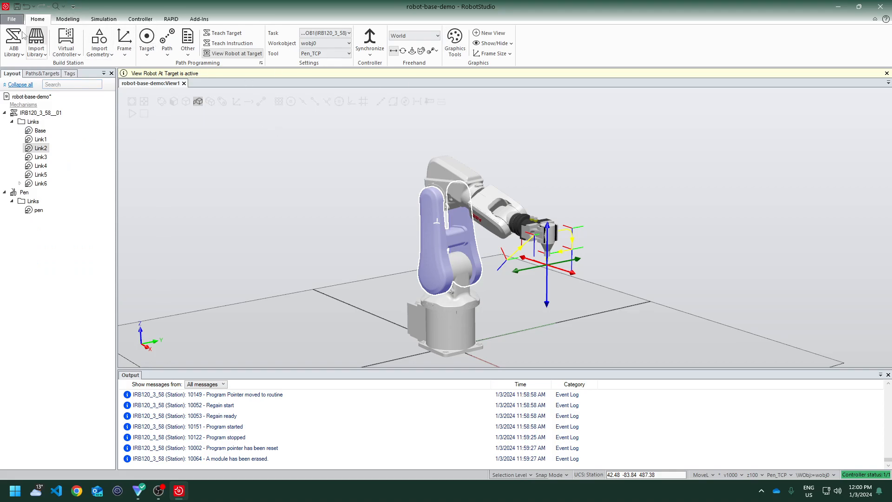
pyautogui.click(68, 19)
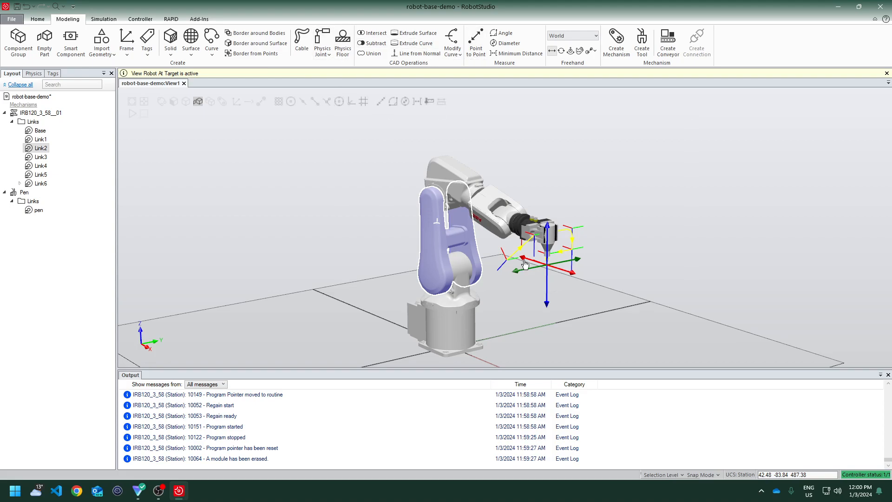
pyautogui.click(435, 213)
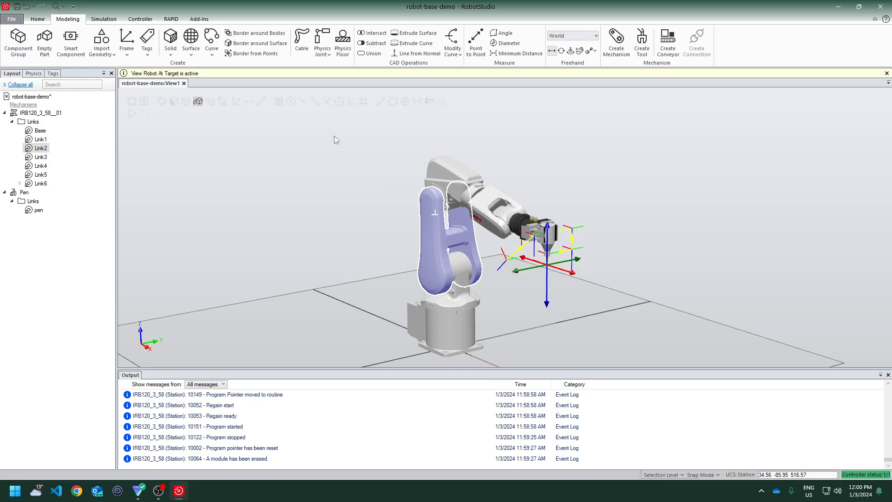
pyautogui.click(551, 286)
pyautogui.click(547, 238)
pyautogui.moveTo(562, 273); pyautogui.dragTo(573, 299)
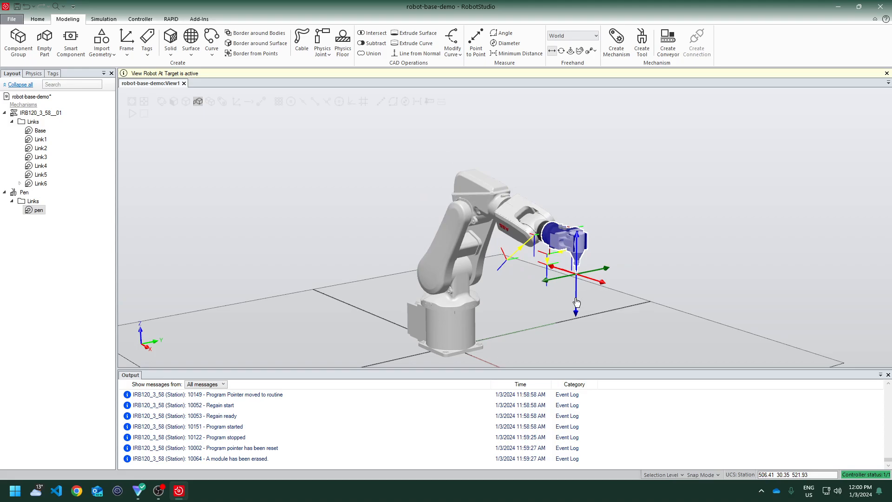
pyautogui.moveTo(576, 294); pyautogui.dragTo(578, 367)
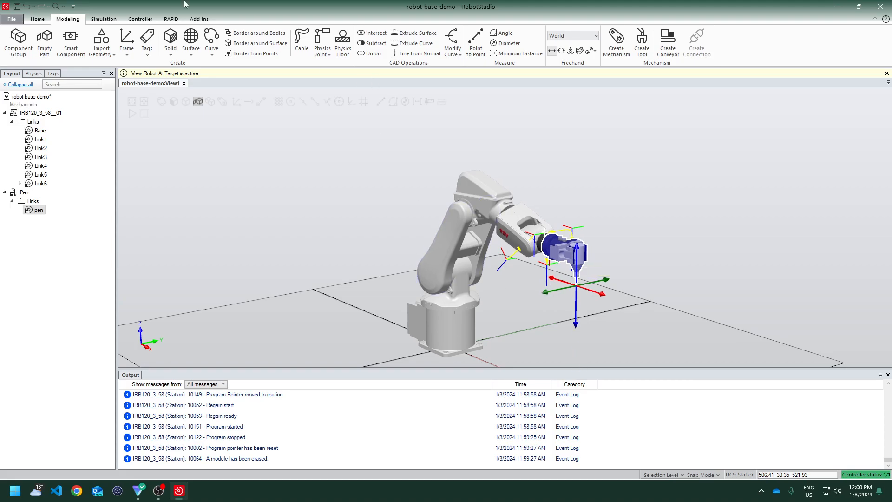
# Jog the robot's second joint to swing the arm downward
pyautogui.click(37, 19)
pyautogui.click(412, 51)
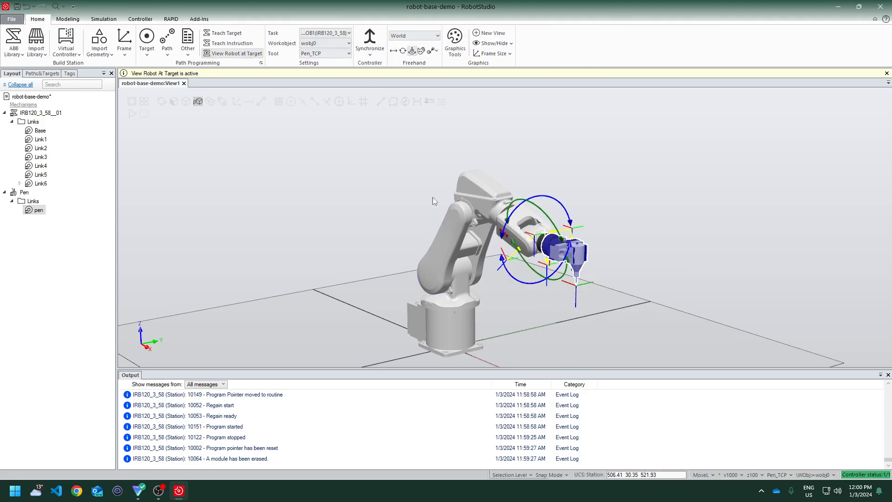
pyautogui.moveTo(458, 232)
pyautogui.mouseDown()
pyautogui.moveTo(470, 269)
pyautogui.moveTo(557, 284)
pyautogui.mouseUp()
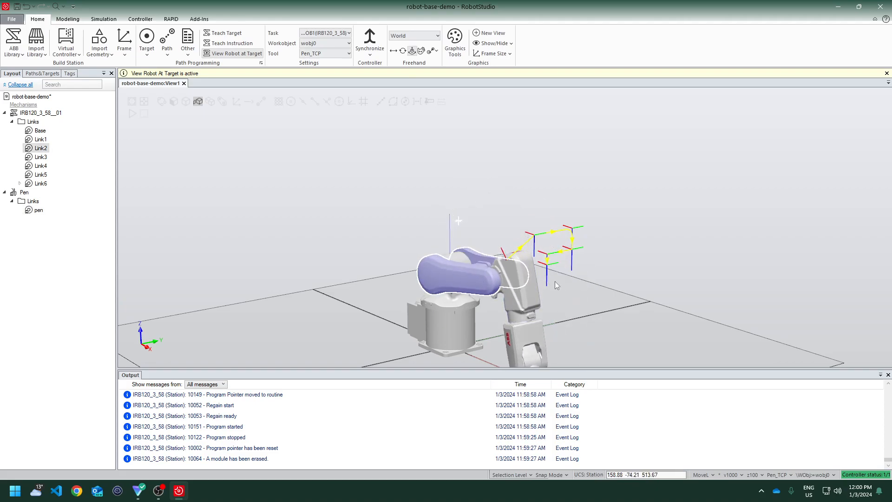
pyautogui.moveTo(616, 297); pyautogui.dragTo(603, 240, button='middle')
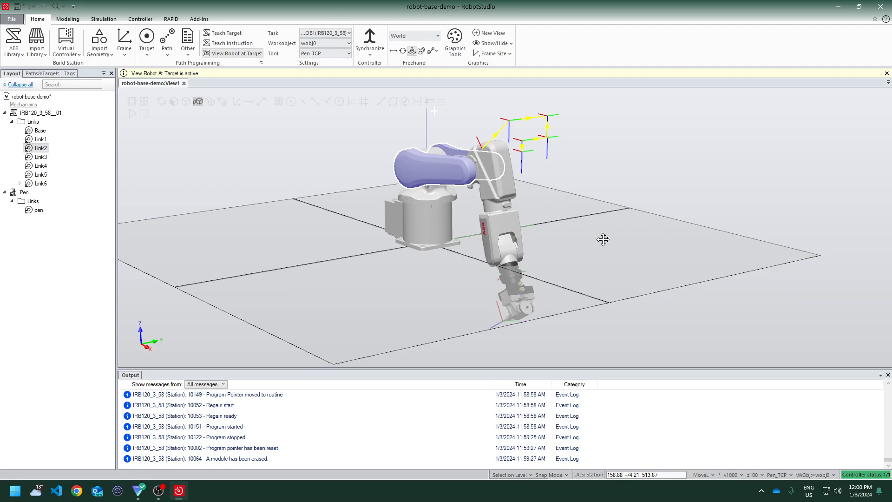
# Play the station simulation
pyautogui.click(68, 20)
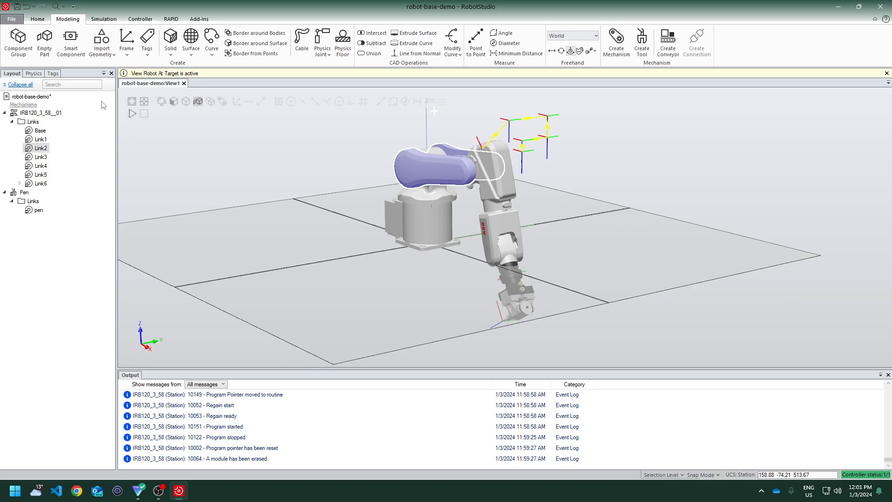
pyautogui.click(38, 20)
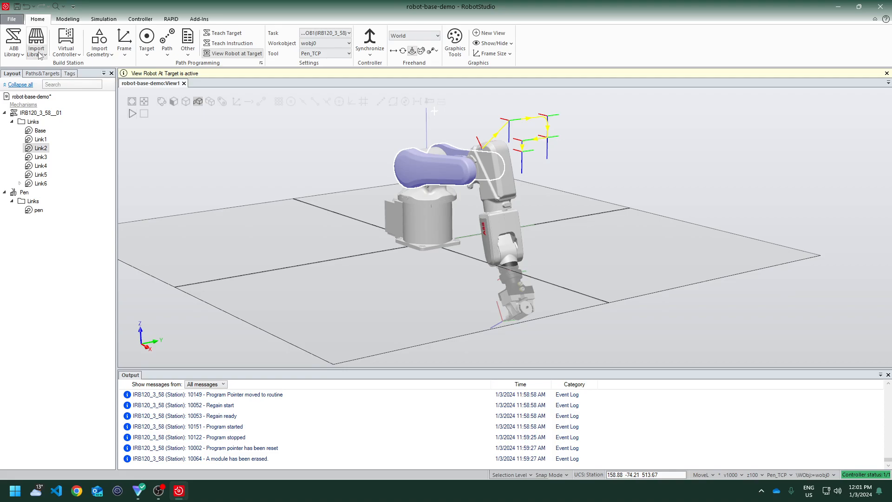
pyautogui.click(99, 52)
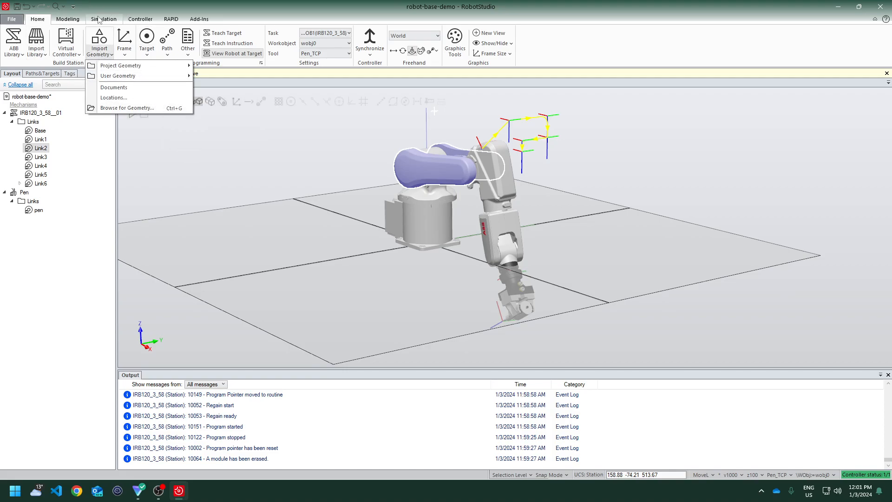
pyautogui.click(115, 13)
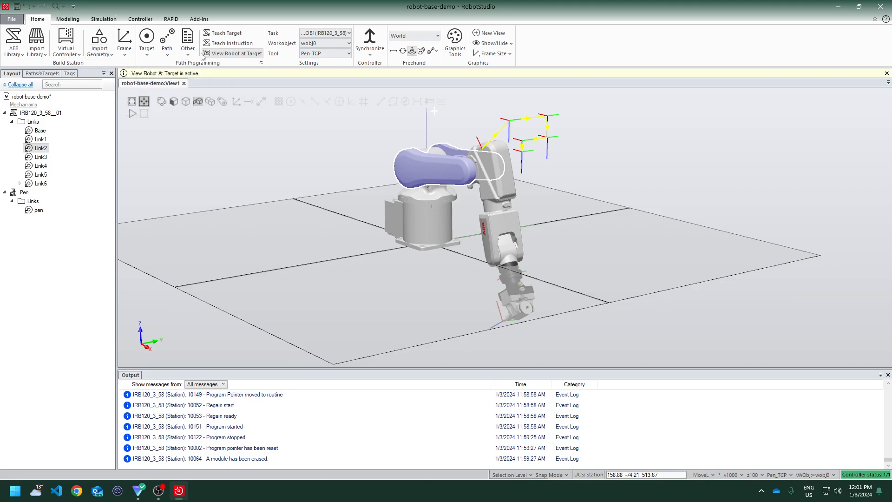
pyautogui.click(111, 21)
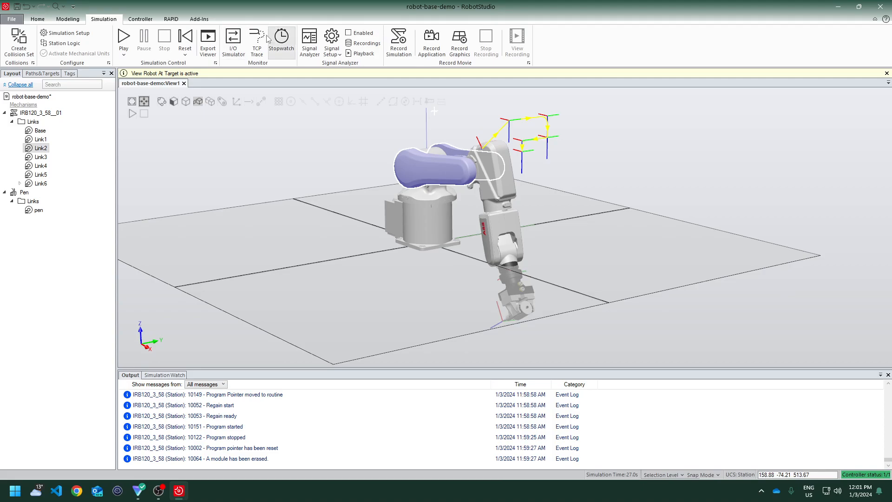
pyautogui.click(123, 37)
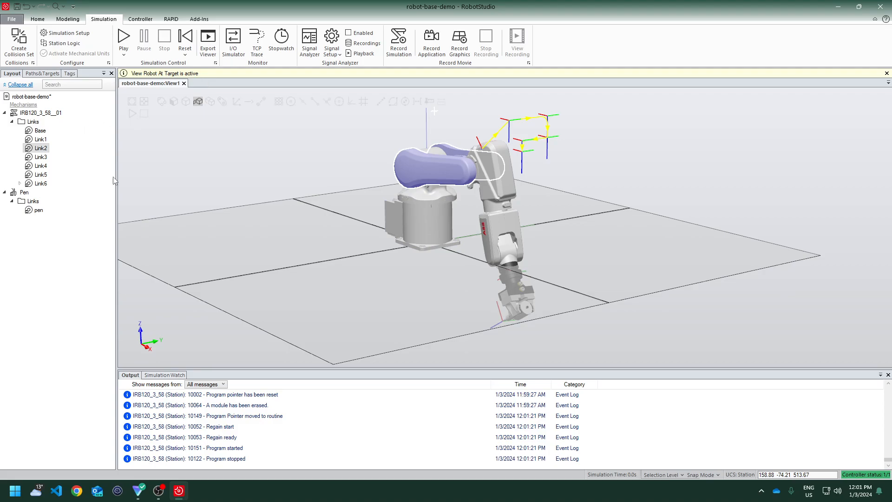
# Synchronize Path_10 to RAPID, including the Pen_TCP tool data and the work object
pyautogui.click(48, 73)
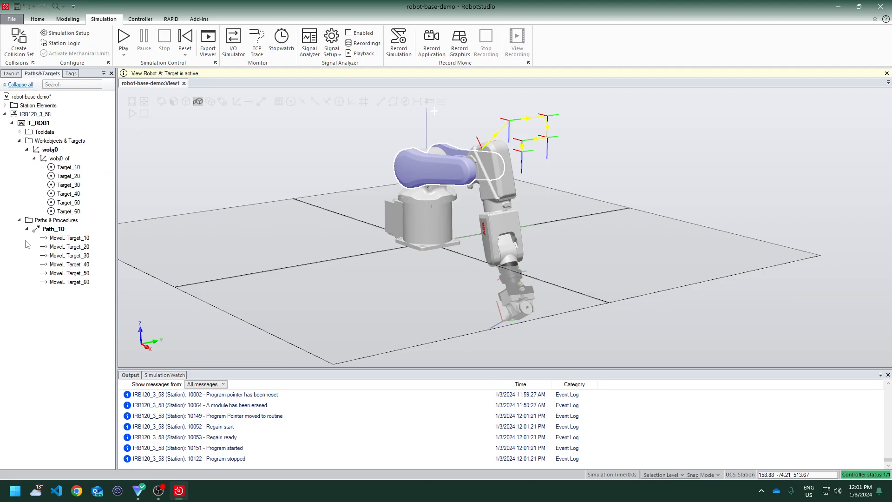
pyautogui.rightClick(65, 232)
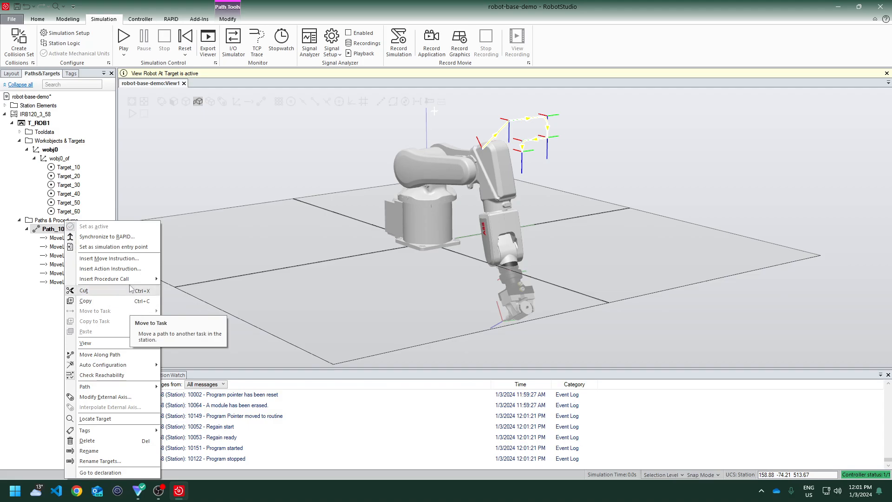
pyautogui.click(112, 239)
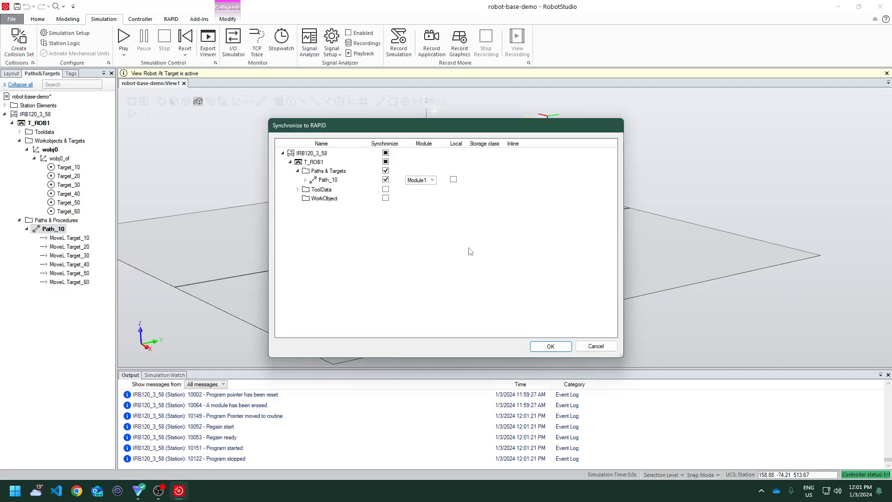
pyautogui.click(298, 190)
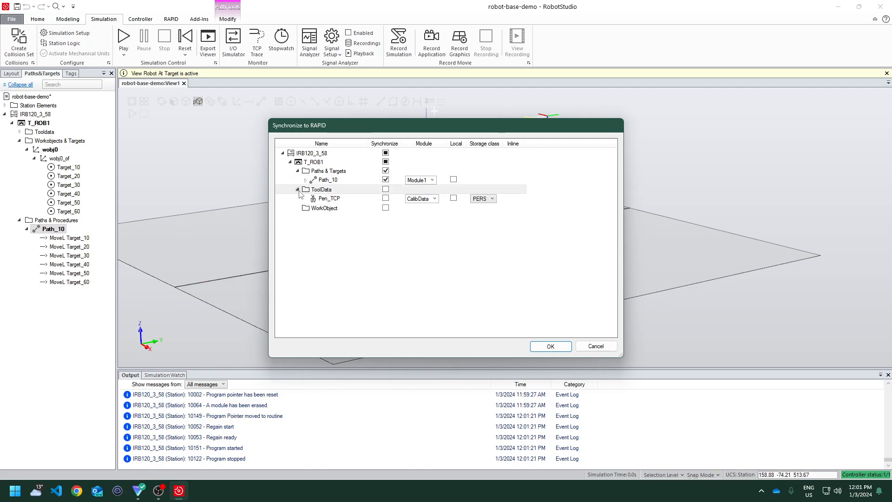
pyautogui.click(386, 198)
pyautogui.click(386, 208)
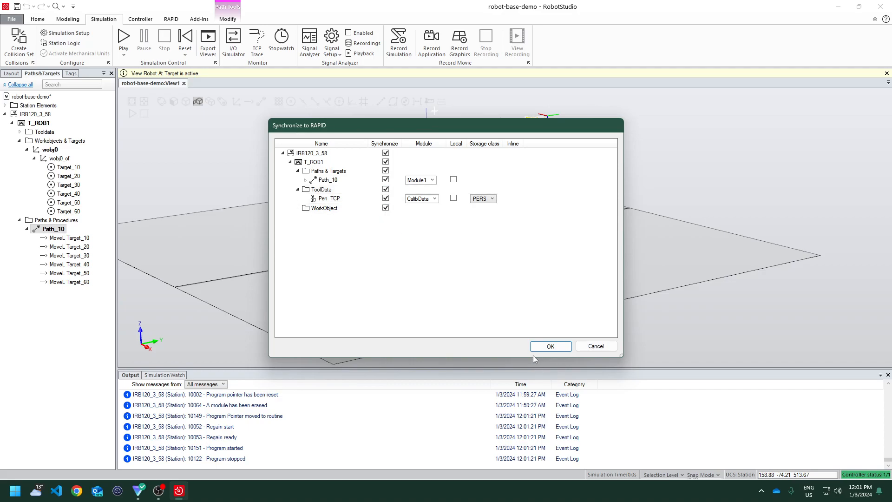
pyautogui.click(559, 348)
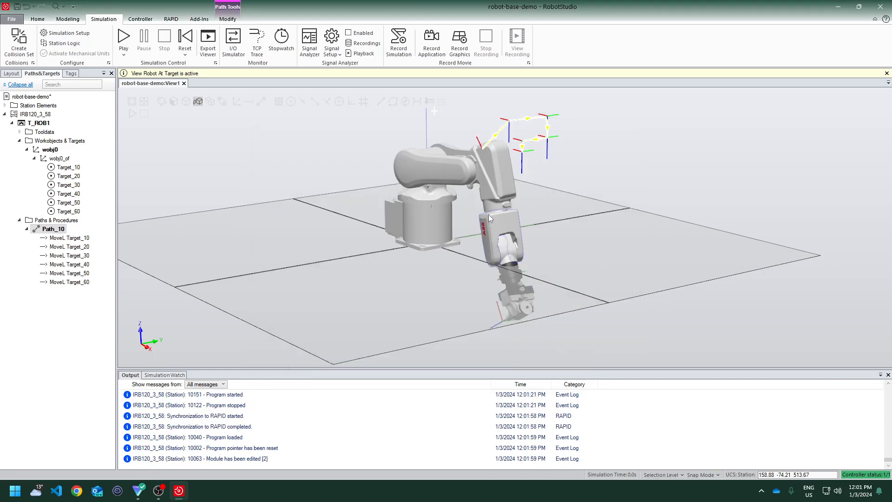
pyautogui.click(254, 462)
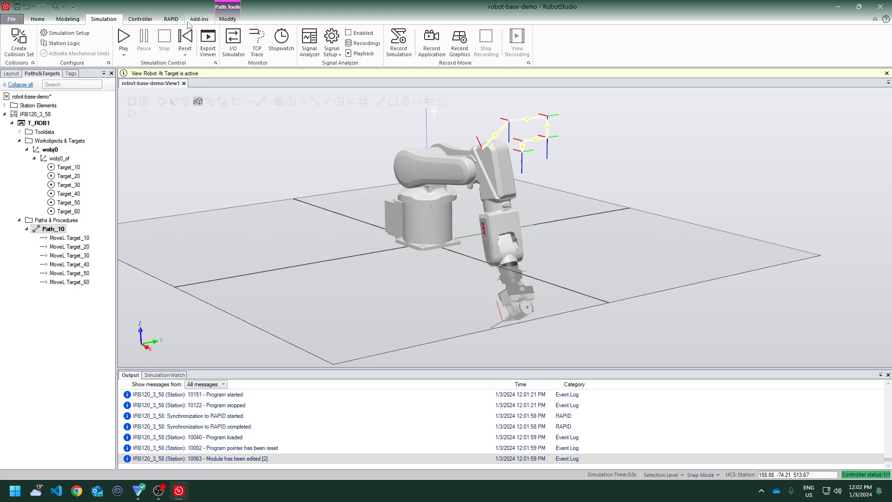
pyautogui.click(135, 22)
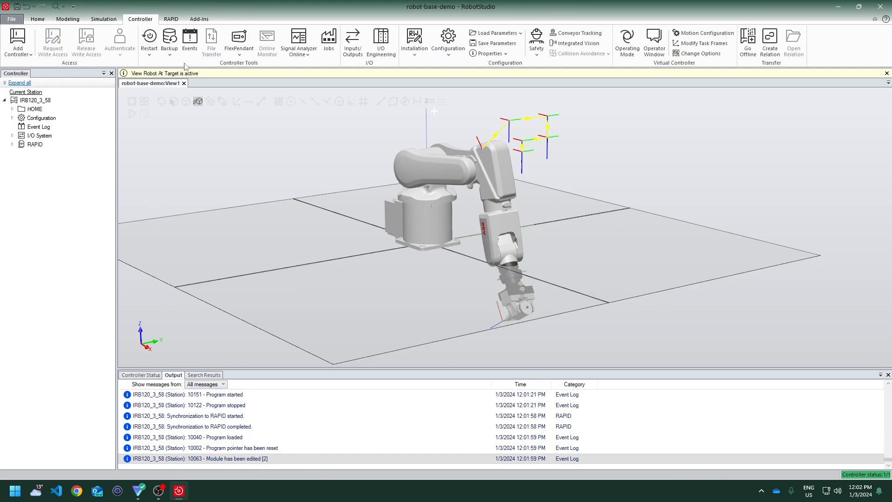
pyautogui.click(172, 21)
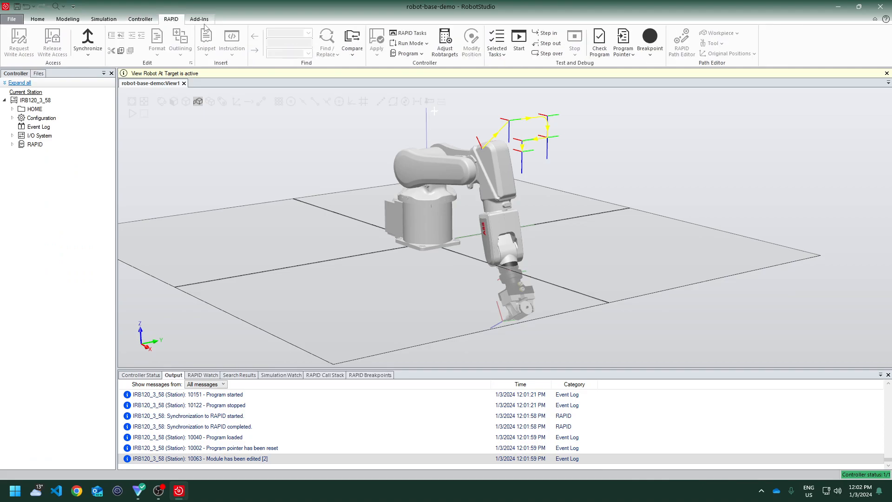
pyautogui.click(139, 21)
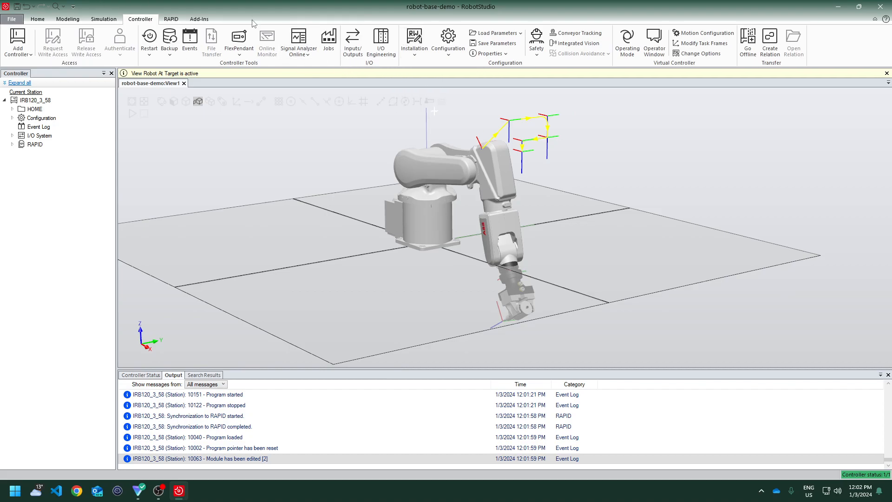
# Try to open the IRC5 virtual FlexPendant, then close the program
pyautogui.click(241, 55)
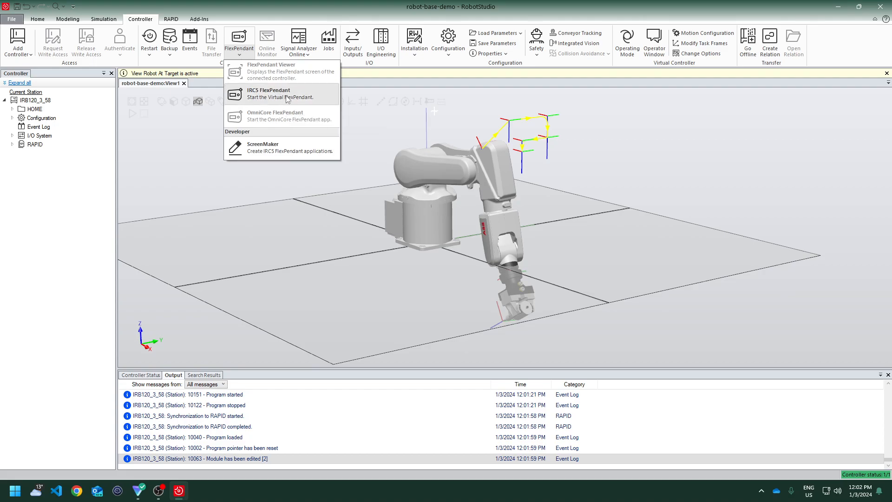
pyautogui.click(279, 94)
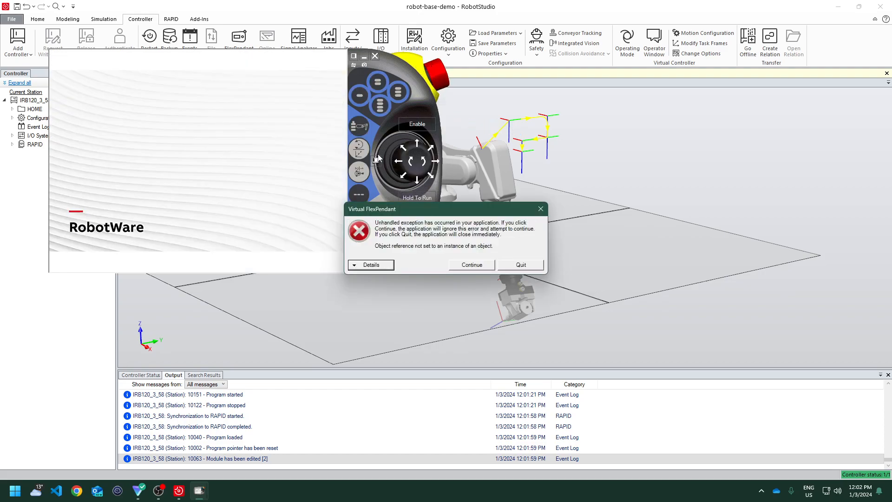
pyautogui.click(539, 210)
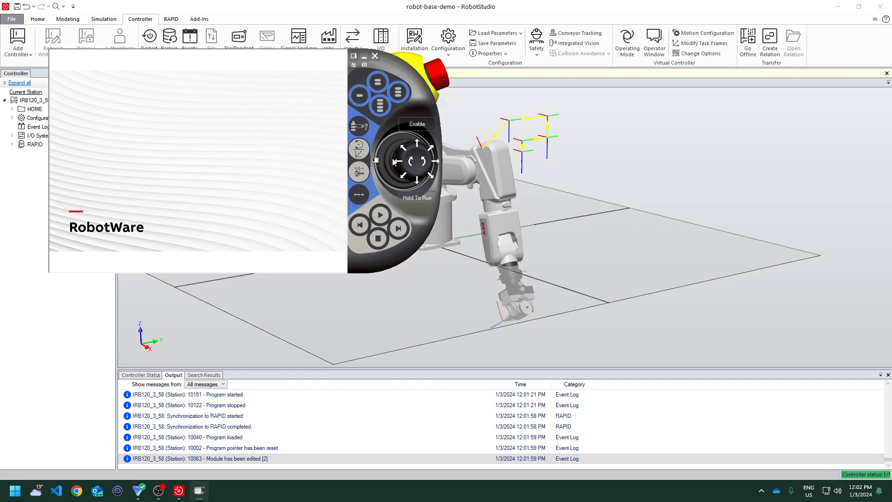
pyautogui.click(373, 57)
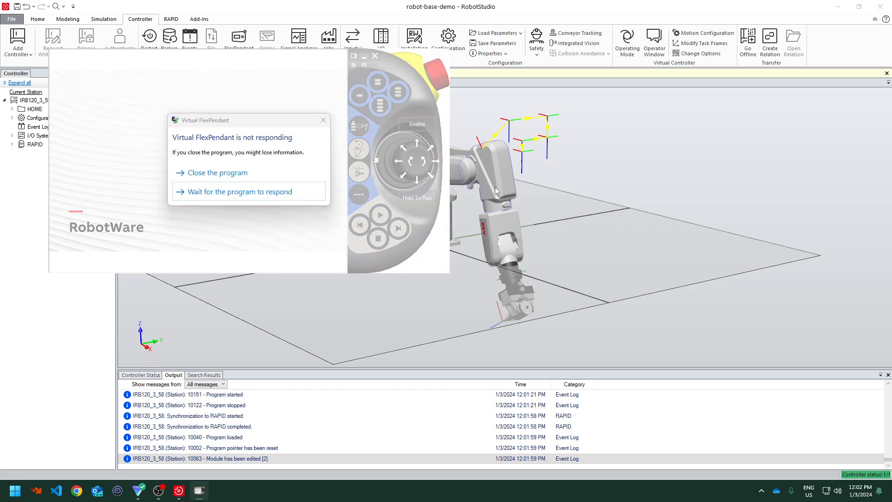
pyautogui.click(249, 175)
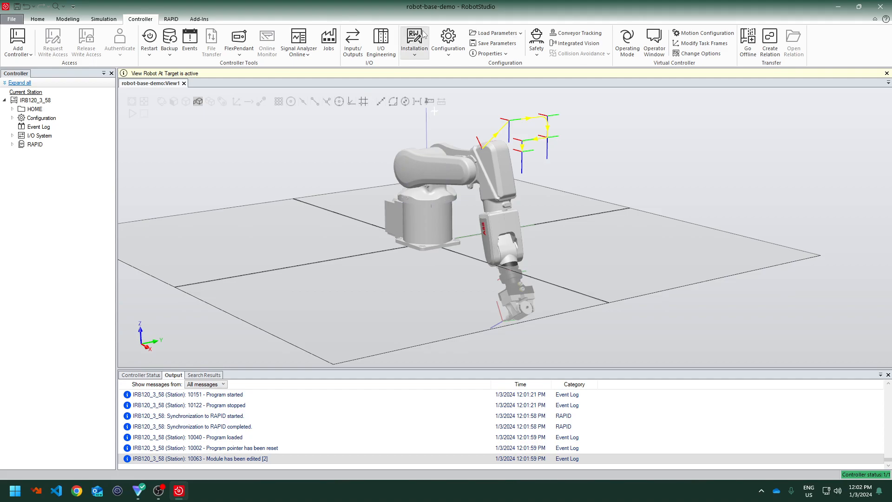
# Open the Signal Analyzer Online view for the controller
pyautogui.click(298, 52)
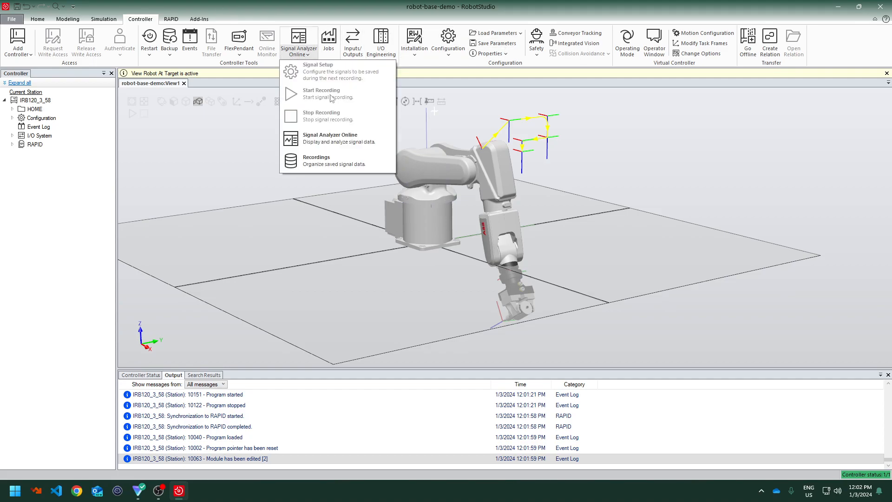
pyautogui.click(341, 141)
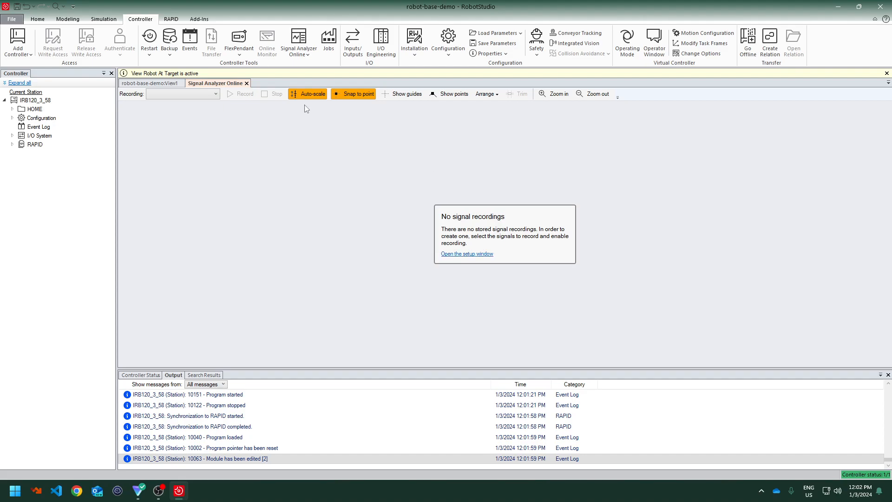
# Close the Signal Analyzer view and jog the robot's upper arm freehand to a new pose
pyautogui.click(246, 83)
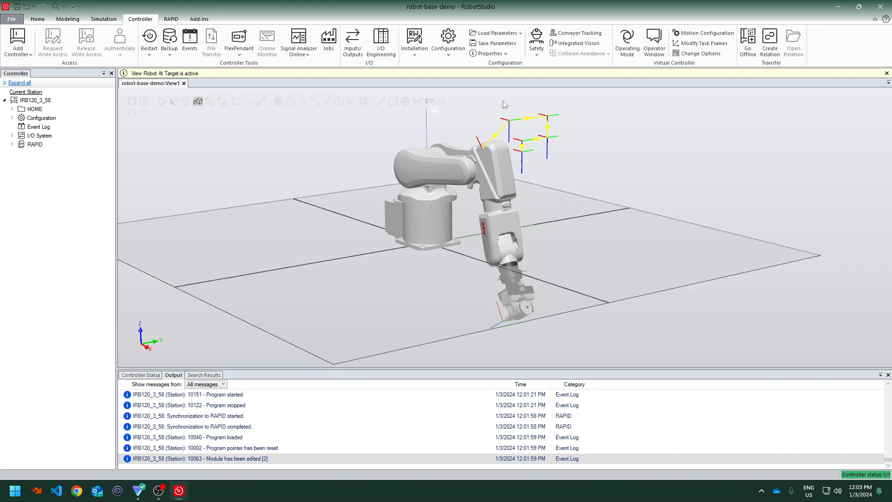
pyautogui.click(428, 164)
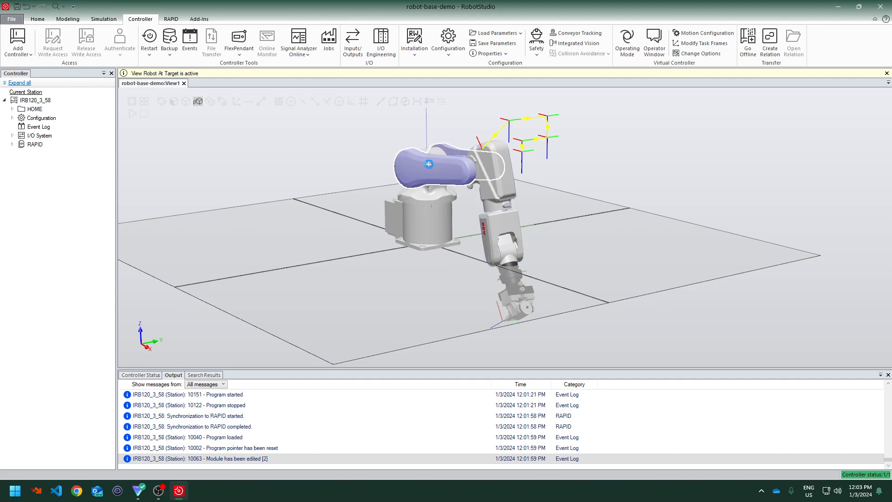
pyautogui.moveTo(458, 165); pyautogui.dragTo(442, 126)
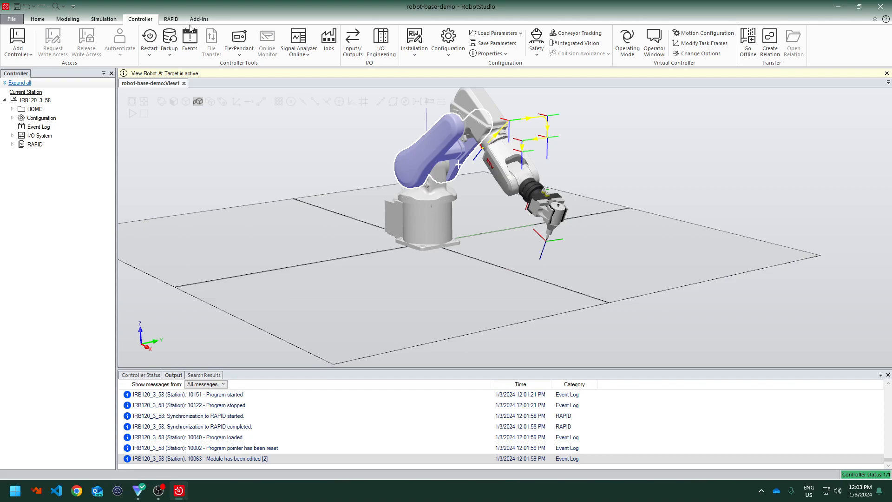
# Open and inspect the CalibData module of T_ROB1 that holds the Pen_TCP tool data
pyautogui.click(171, 19)
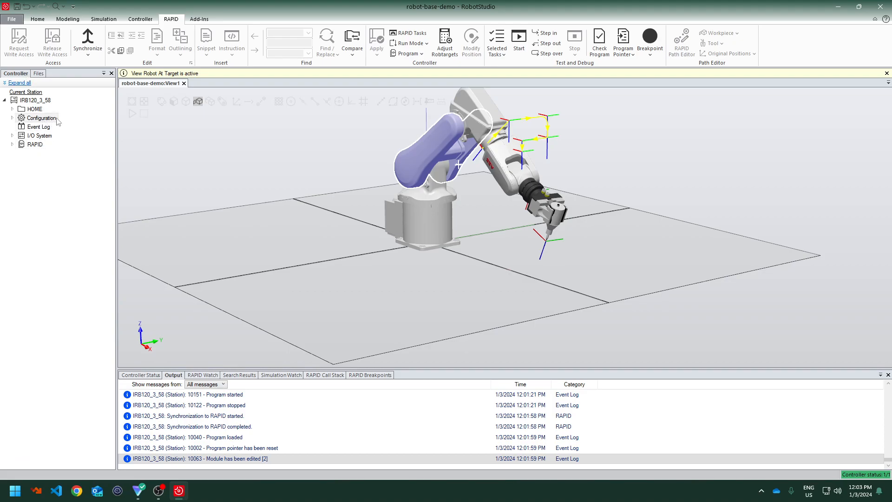
pyautogui.click(145, 19)
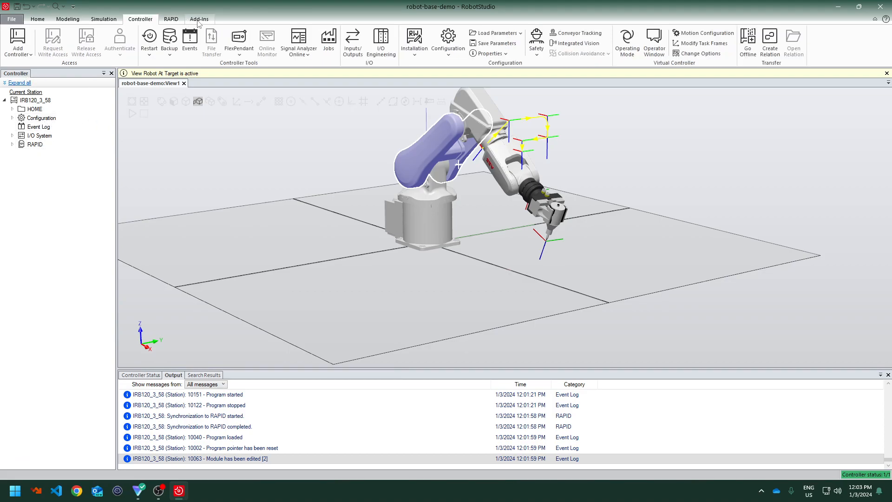
pyautogui.click(180, 20)
pyautogui.click(13, 145)
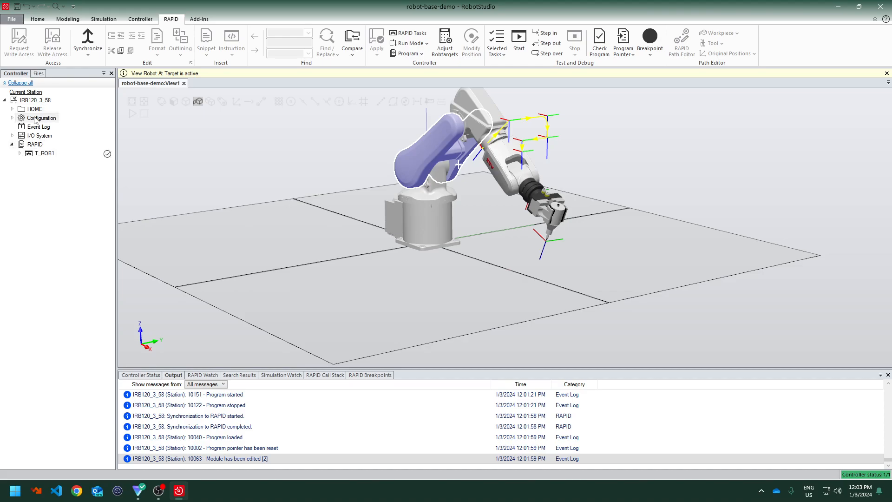
pyautogui.click(13, 135)
pyautogui.click(12, 136)
pyautogui.scroll(3, 32, 141)
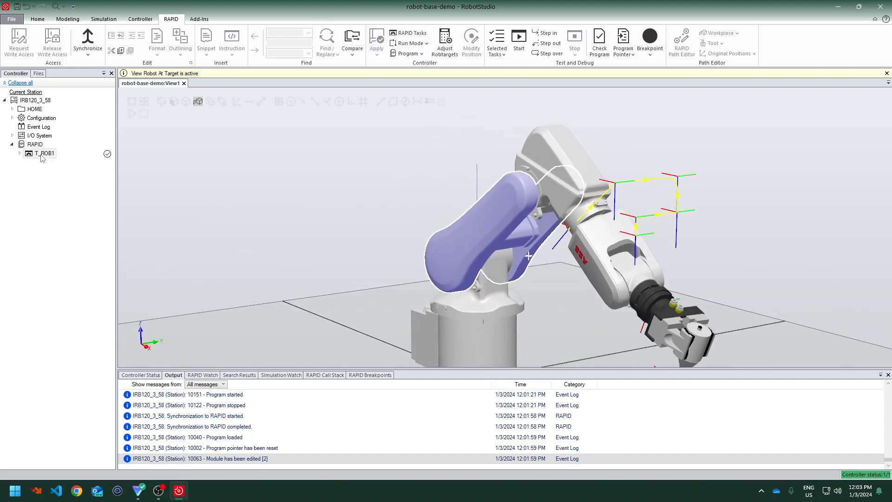
pyautogui.click(23, 155)
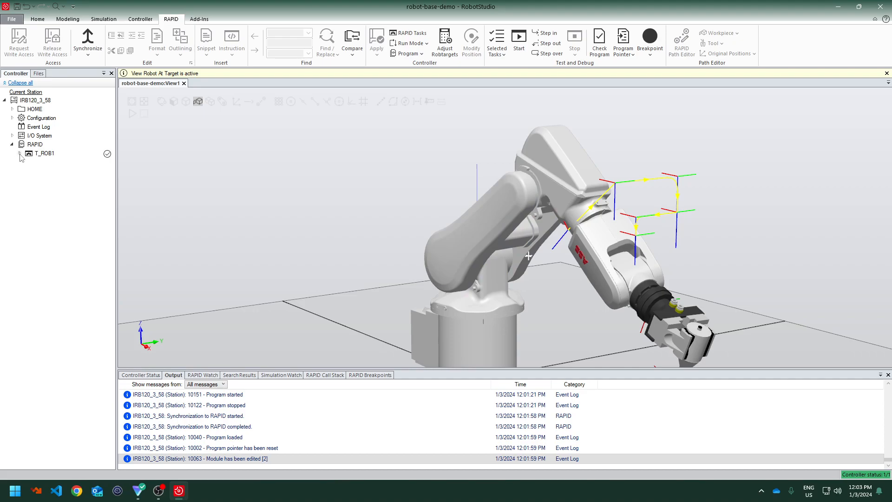
pyautogui.click(20, 154)
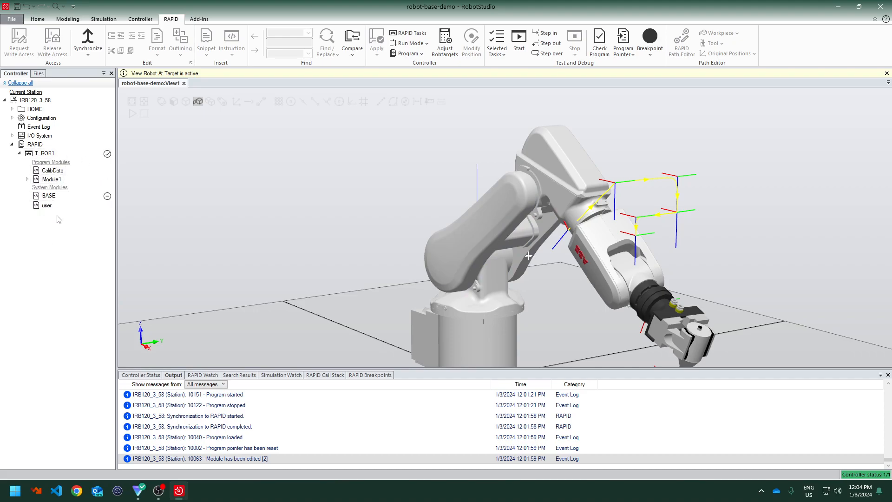
pyautogui.doubleClick(56, 173)
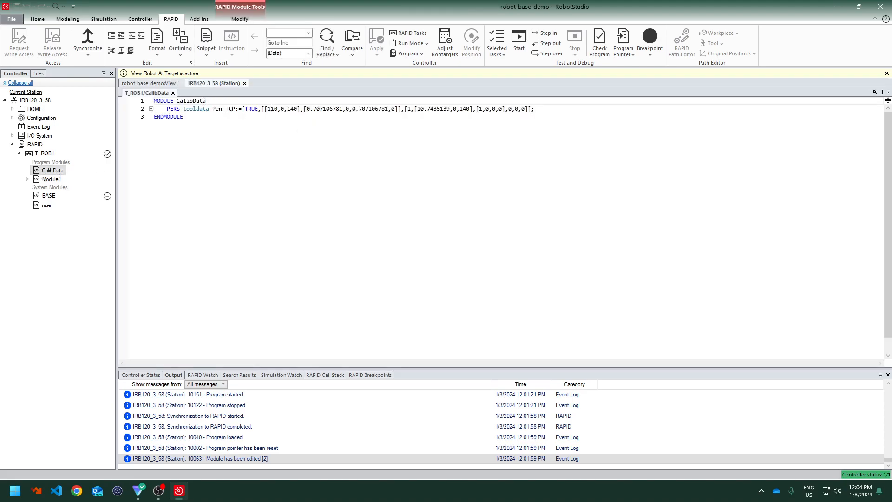
pyautogui.moveTo(156, 101); pyautogui.dragTo(269, 121)
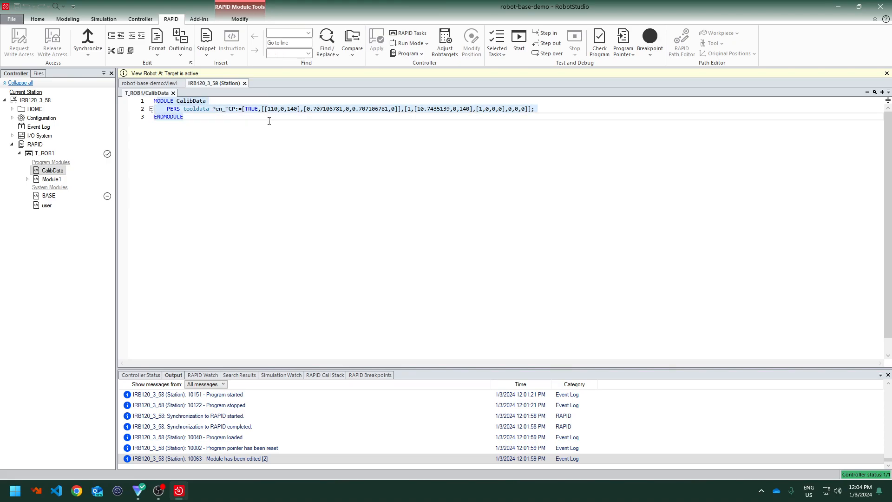
pyautogui.click(222, 129)
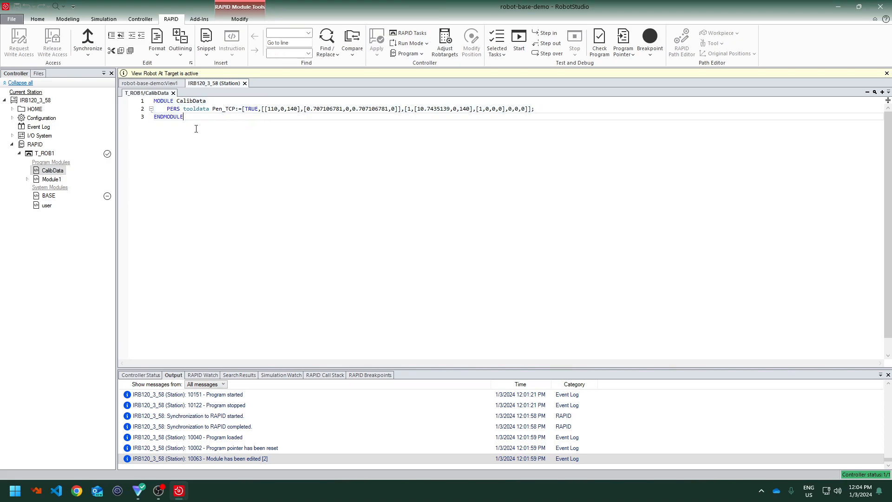
# Open the Module1 and BASE modules of T_ROB1 in the RAPID editor
pyautogui.click(52, 180)
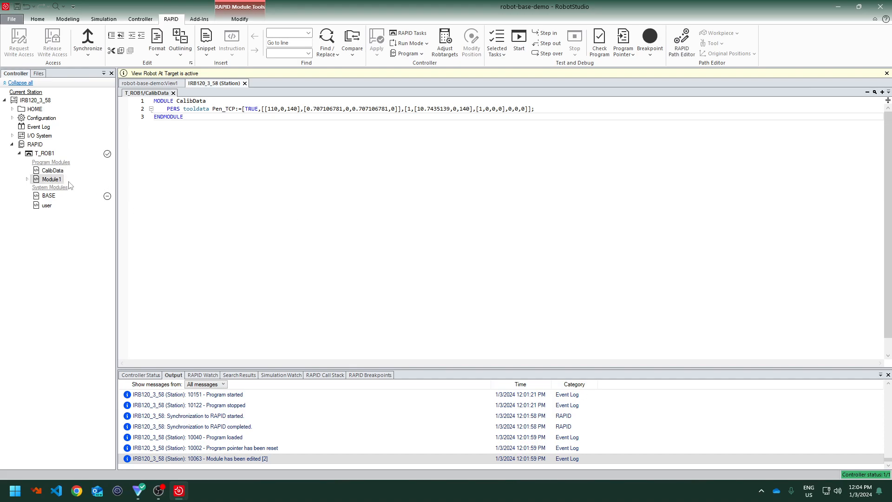
pyautogui.doubleClick(55, 180)
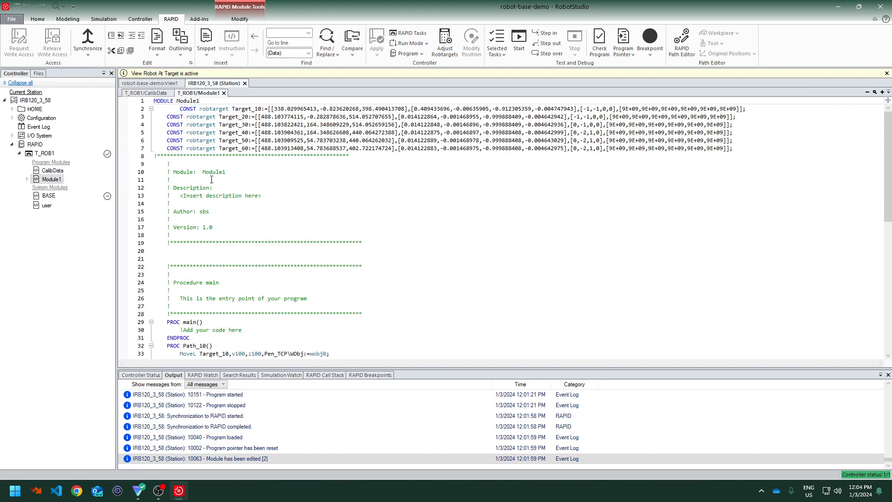
pyautogui.doubleClick(47, 196)
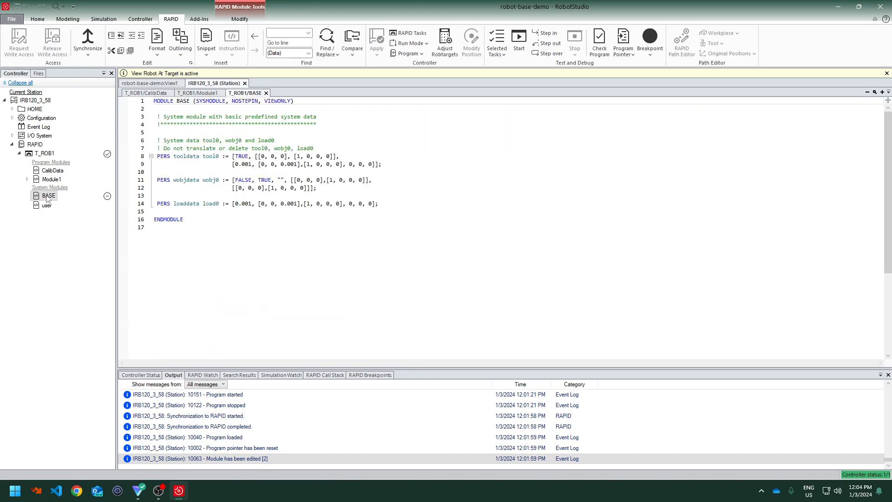
# Highlight the tool0 and wobj0 declarations in the BASE system module
pyautogui.moveTo(157, 156); pyautogui.dragTo(280, 182)
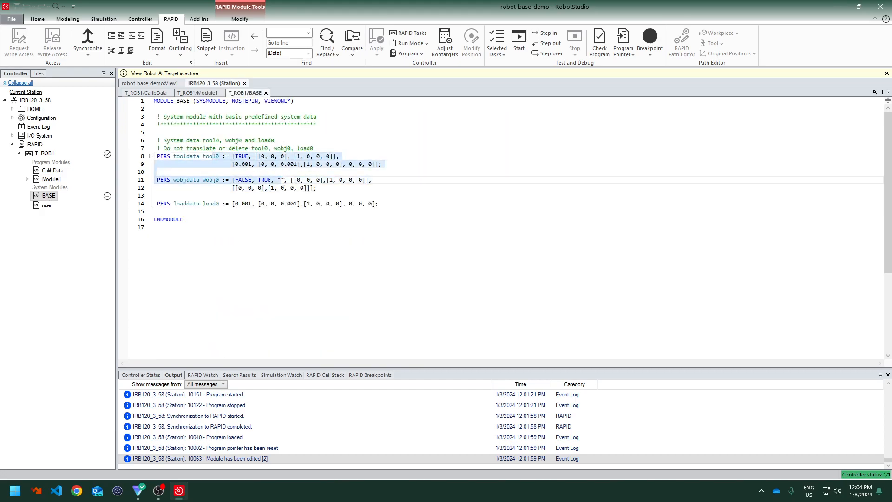
pyautogui.click(185, 155)
pyautogui.moveTo(219, 180); pyautogui.dragTo(167, 181)
pyautogui.click(183, 197)
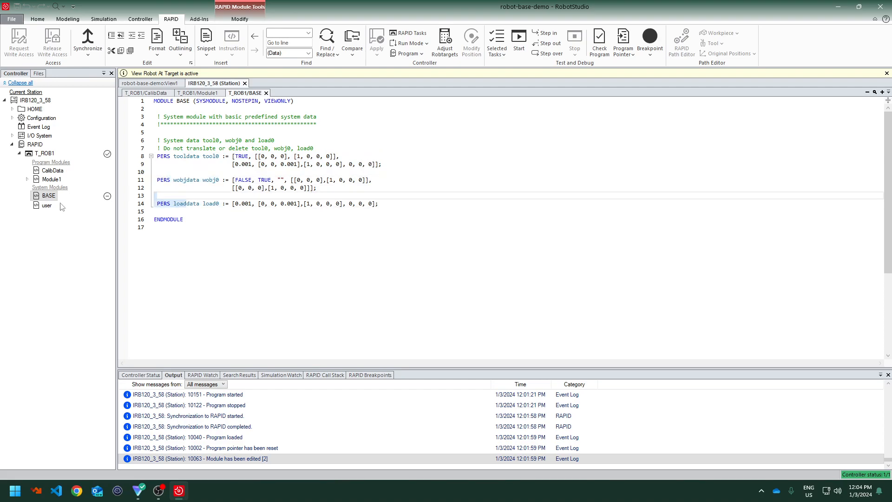
# Open the user system module to view its predefined data
pyautogui.click(45, 206)
pyautogui.doubleClick(45, 206)
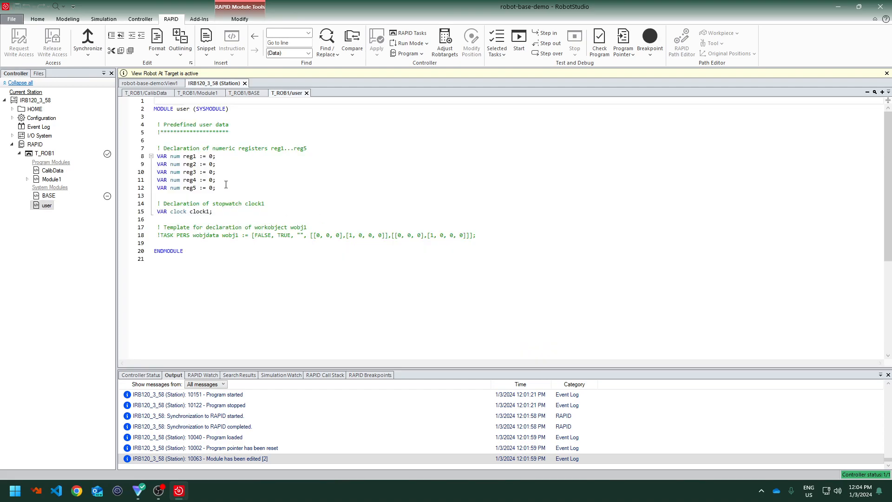
pyautogui.click(289, 171)
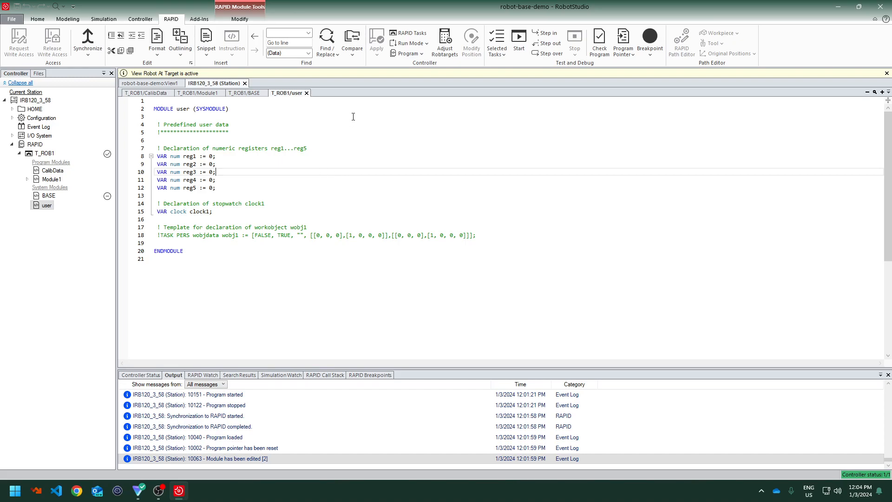
# Review the robtarget declarations and the Path_10 procedure in Module1
pyautogui.click(200, 94)
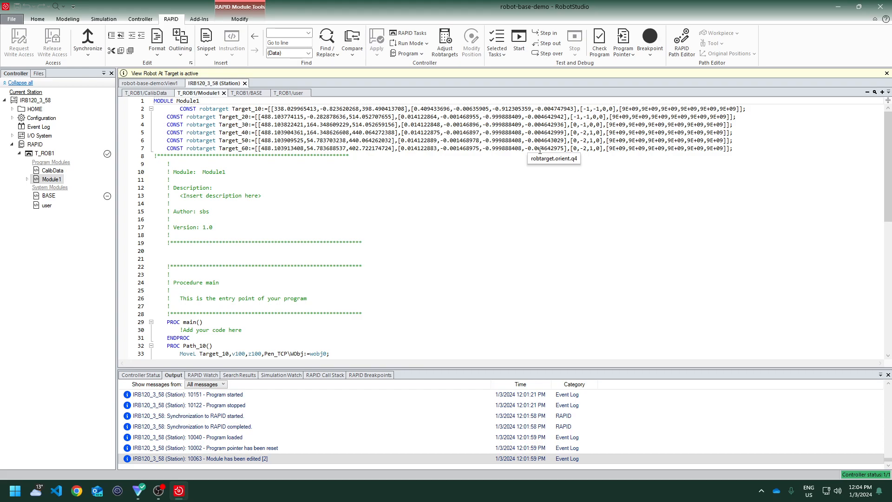
pyautogui.scroll(-9, 354, 152)
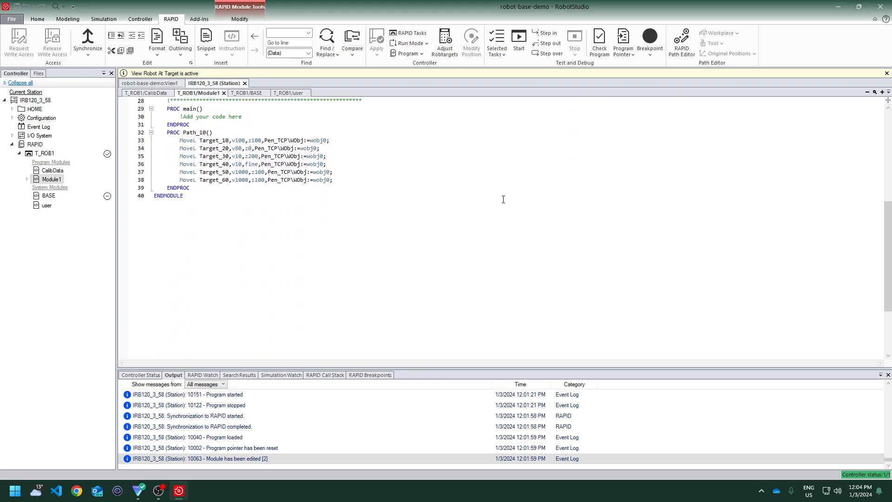
pyautogui.scroll(9, 503, 204)
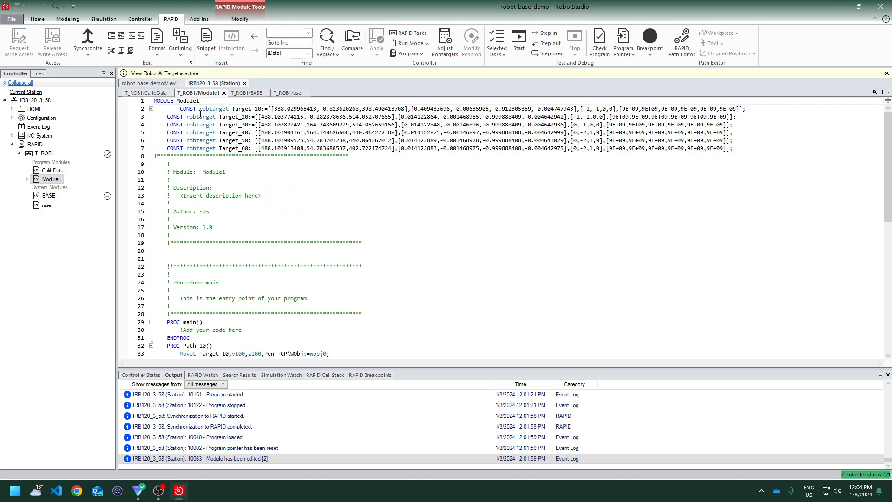
pyautogui.moveTo(200, 112); pyautogui.dragTo(233, 110)
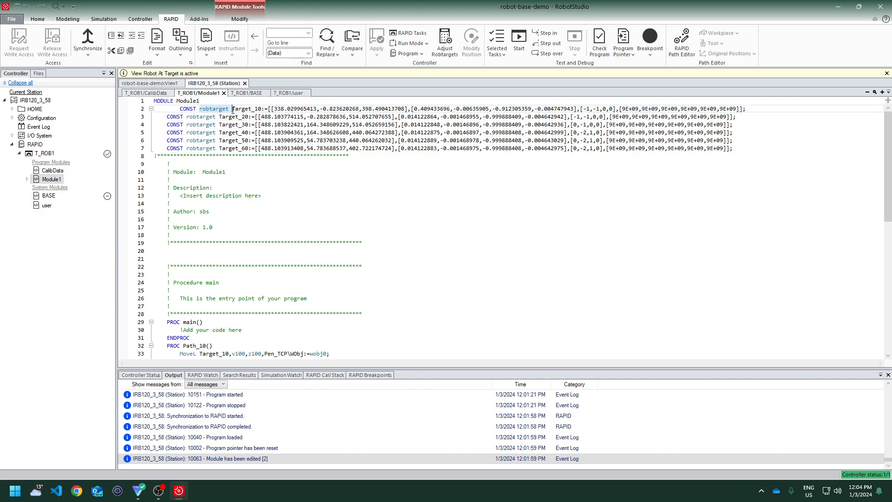
pyautogui.click(144, 84)
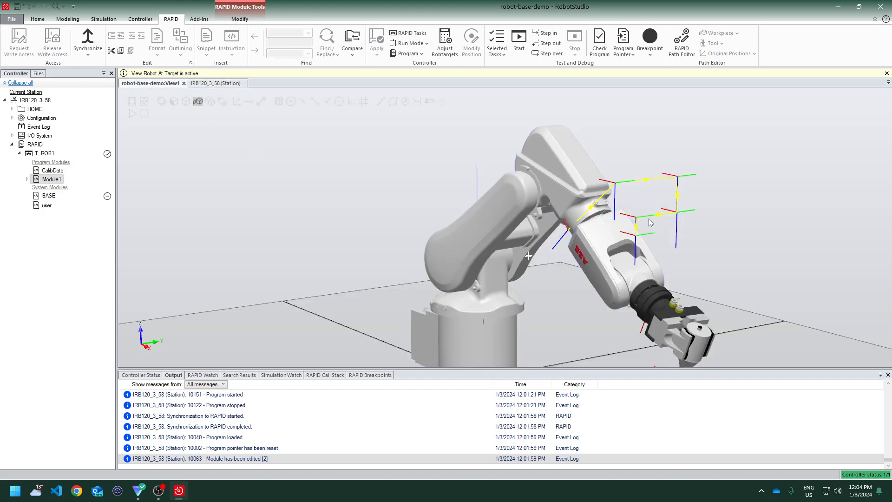
pyautogui.click(212, 83)
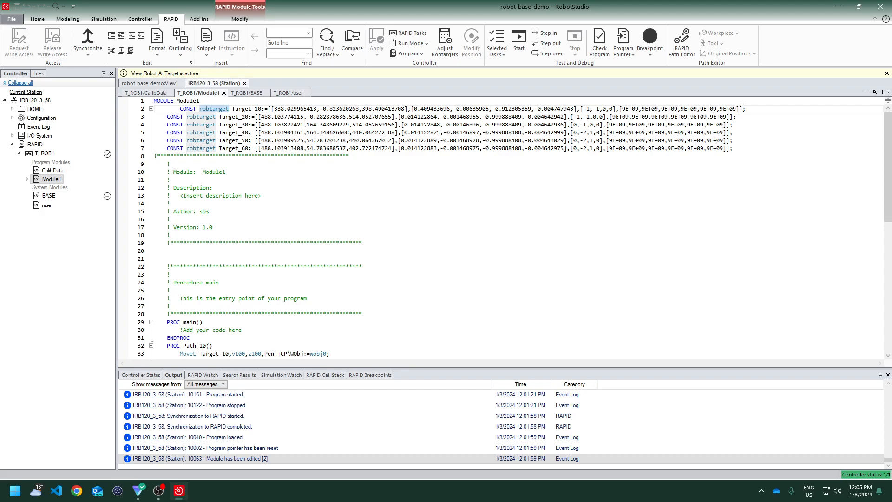
pyautogui.moveTo(744, 109); pyautogui.dragTo(277, 109)
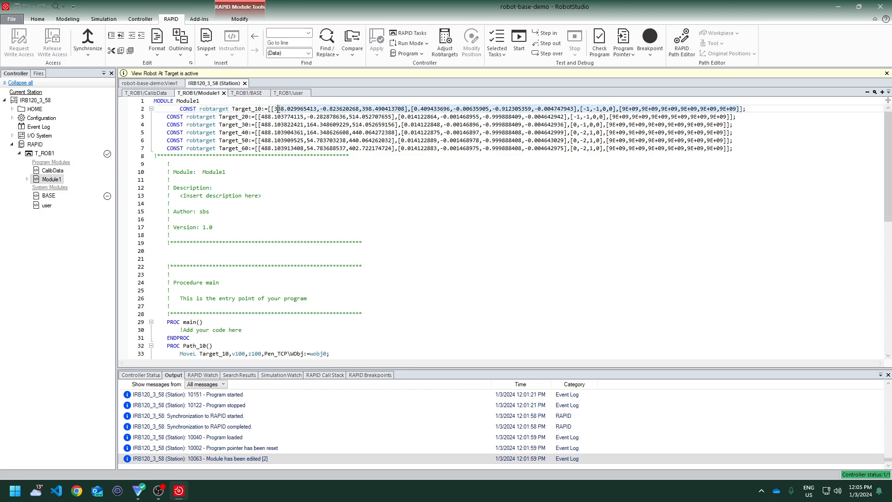
pyautogui.click(754, 149)
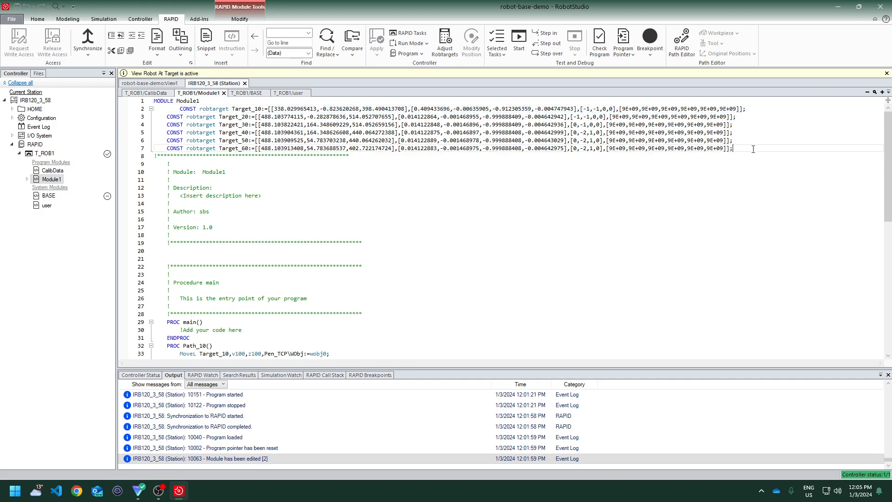
pyautogui.press('Return')
pyautogui.write('CONST')
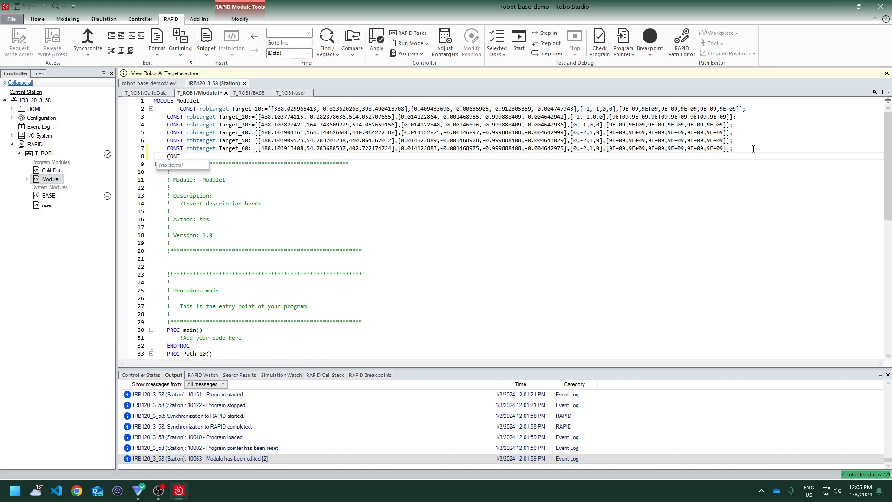
pyautogui.write(' robt')
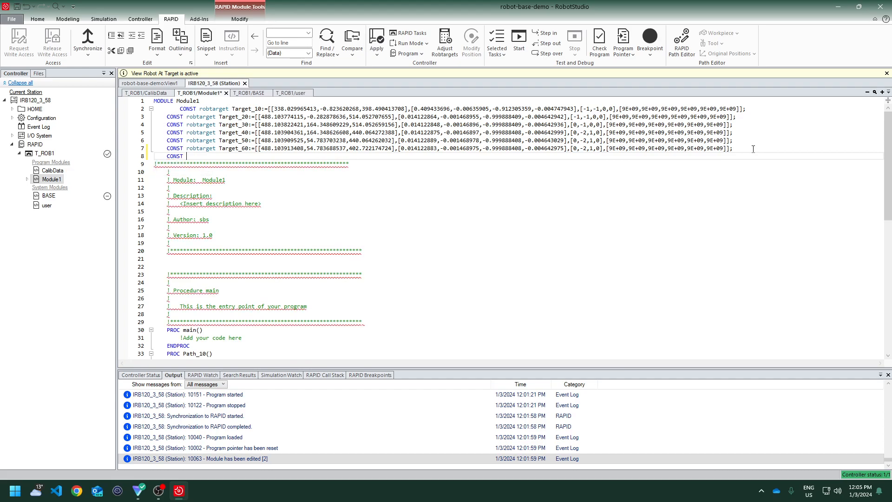
pyautogui.write('a')
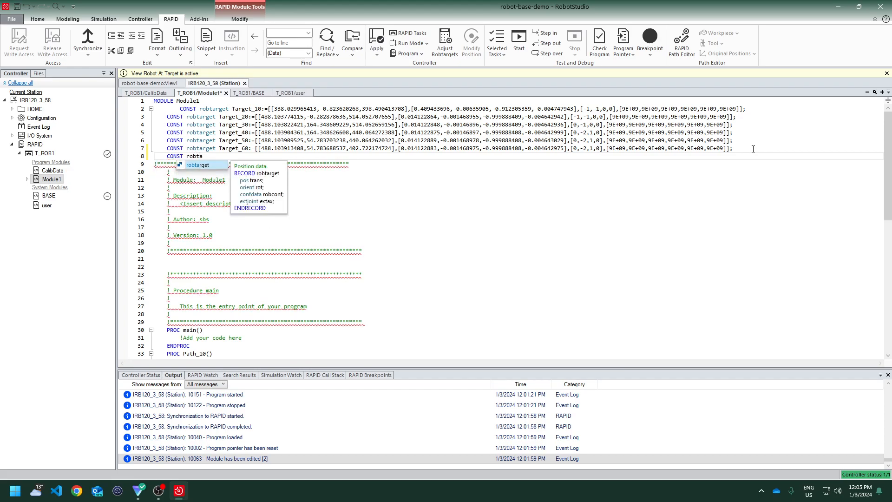
pyautogui.press('Tab')
pyautogui.write('asd:=')
pyautogui.press('BackSpace')
pyautogui.press('BackSpace')
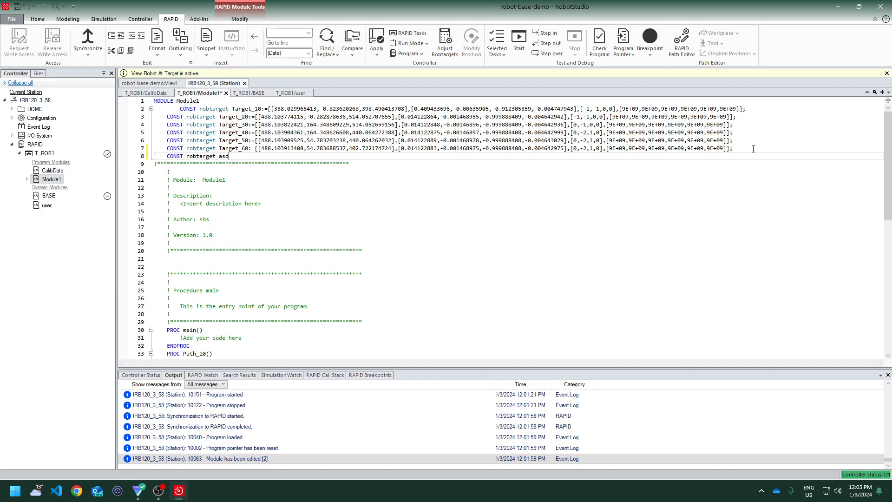
pyautogui.write(':')
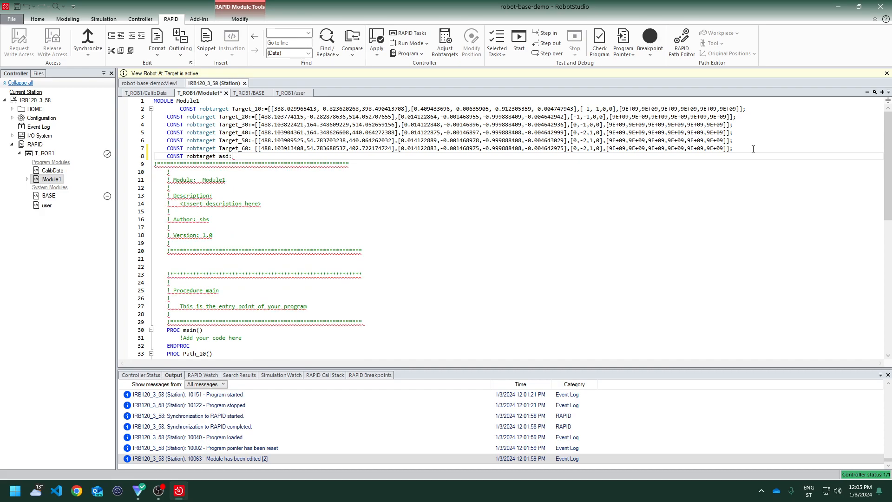
pyautogui.write('=')
pyautogui.press('Home')
pyautogui.press('Delete')
pyautogui.press('Up')
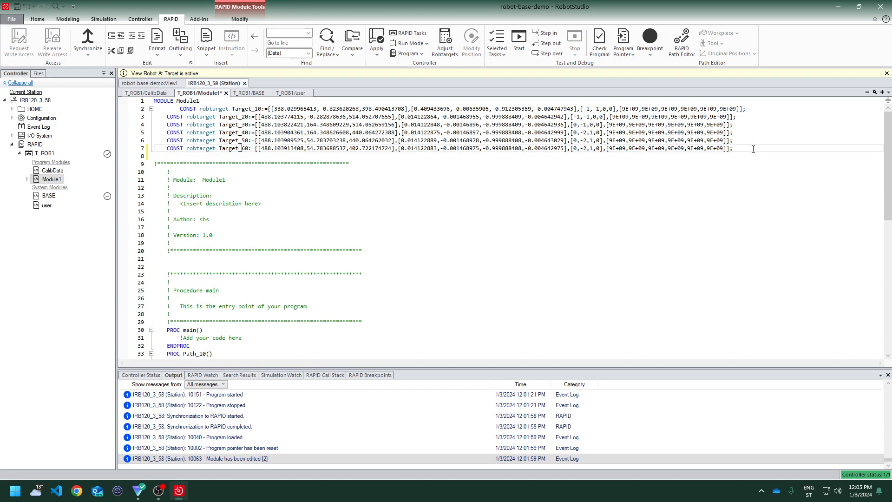
# Highlight the external axis values in the Target_60 declaration of Module1
pyautogui.moveTo(607, 147); pyautogui.dragTo(726, 148)
pyautogui.scroll(-7, 607, 155)
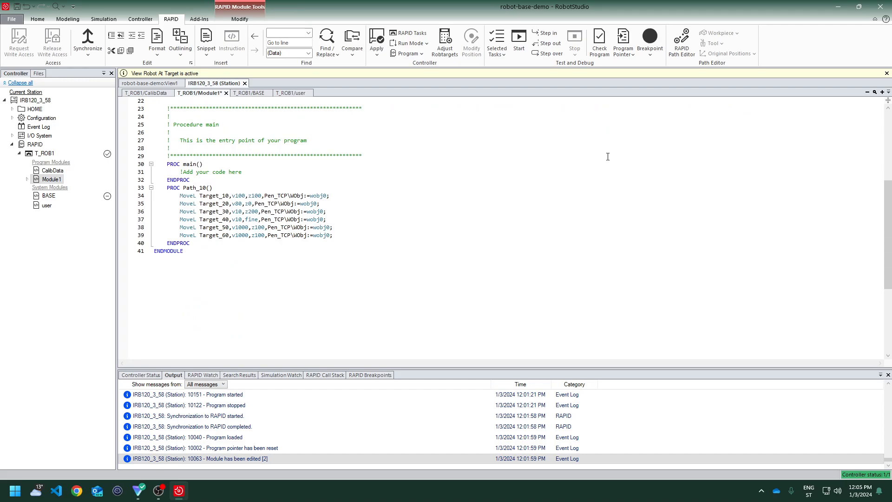
pyautogui.scroll(7, 608, 157)
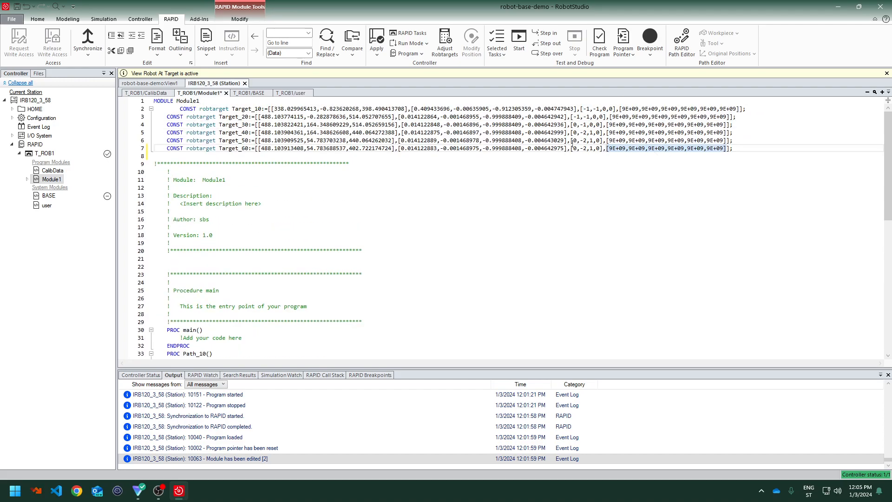
# Highlight the position, orientation and axis values in the Target_10 and Target_60 robtarget declarations
pyautogui.moveTo(596, 109); pyautogui.dragTo(596, 133)
pyautogui.click(594, 149)
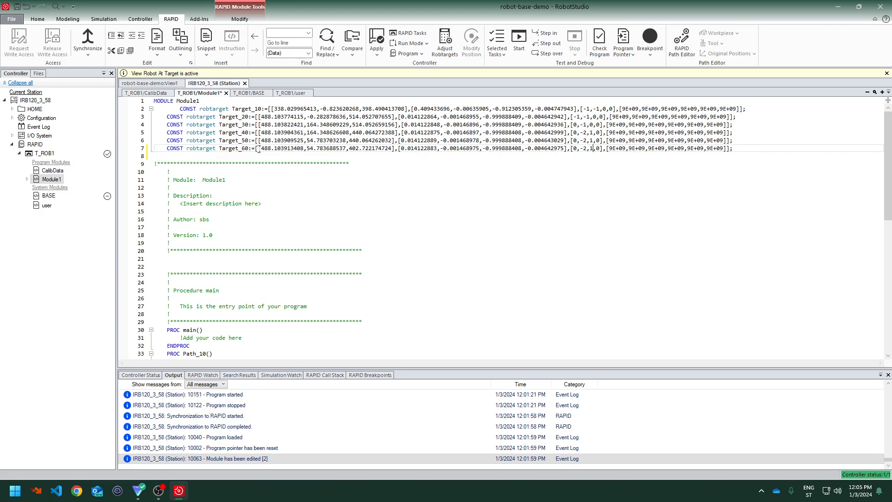
pyautogui.moveTo(258, 148); pyautogui.dragTo(373, 149)
pyautogui.click(448, 215)
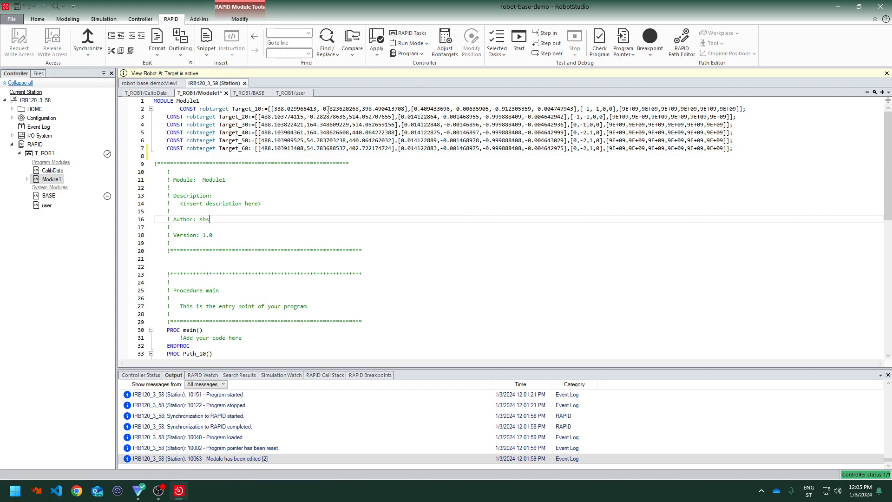
pyautogui.moveTo(275, 110); pyautogui.dragTo(535, 110)
pyautogui.click(390, 181)
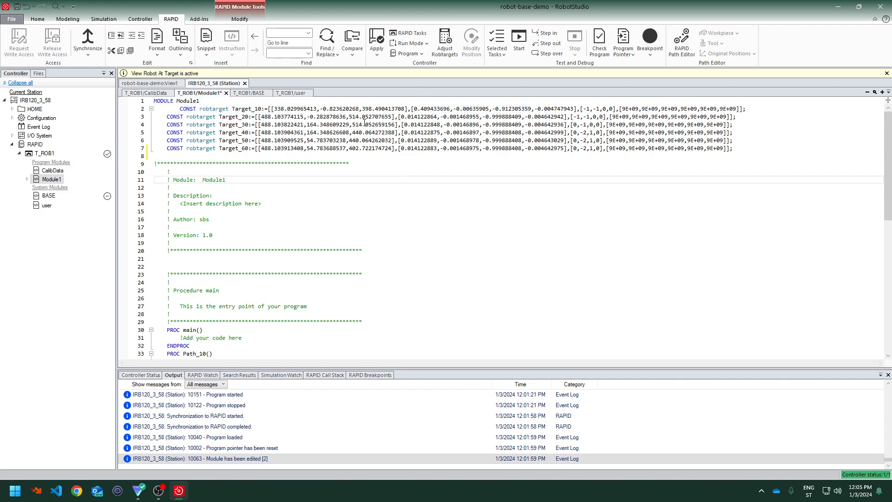
pyautogui.scroll(-1, 384, 178)
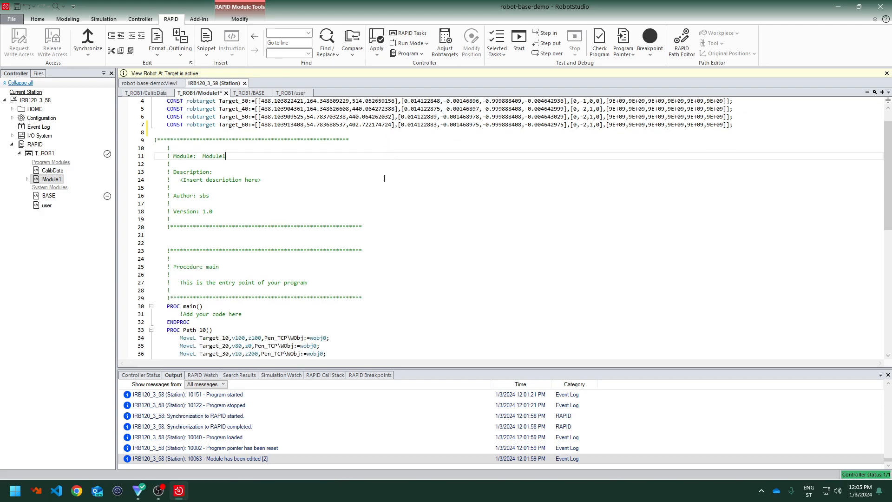
pyautogui.scroll(1, 384, 178)
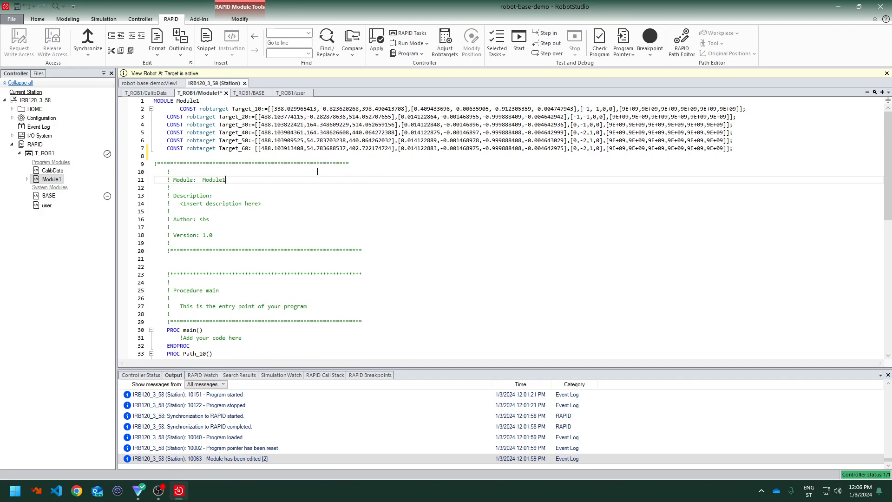
# Select the six robtarget declarations at the top of Module1 to review them
pyautogui.moveTo(189, 109); pyautogui.dragTo(218, 153)
pyautogui.scroll(-10, 249, 193)
pyautogui.scroll(7, 240, 166)
pyautogui.scroll(3, 218, 264)
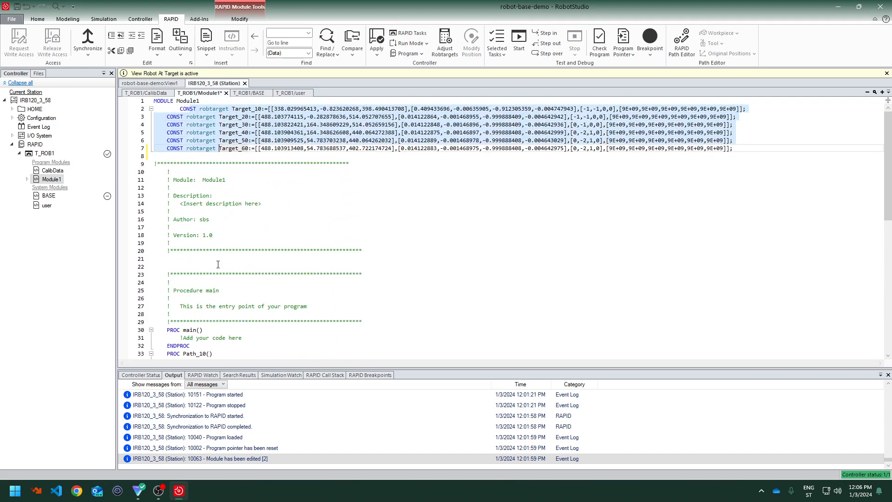
pyautogui.click(156, 101)
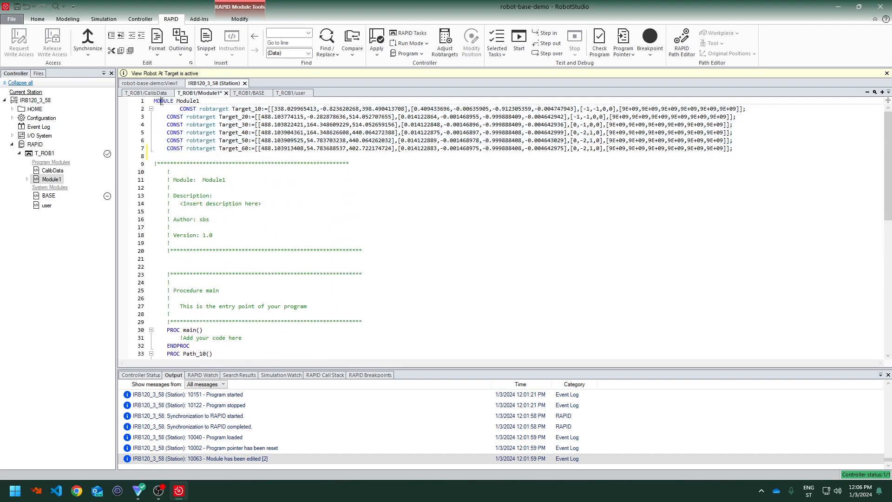
pyautogui.click(210, 108)
pyautogui.moveTo(176, 108); pyautogui.dragTo(166, 157)
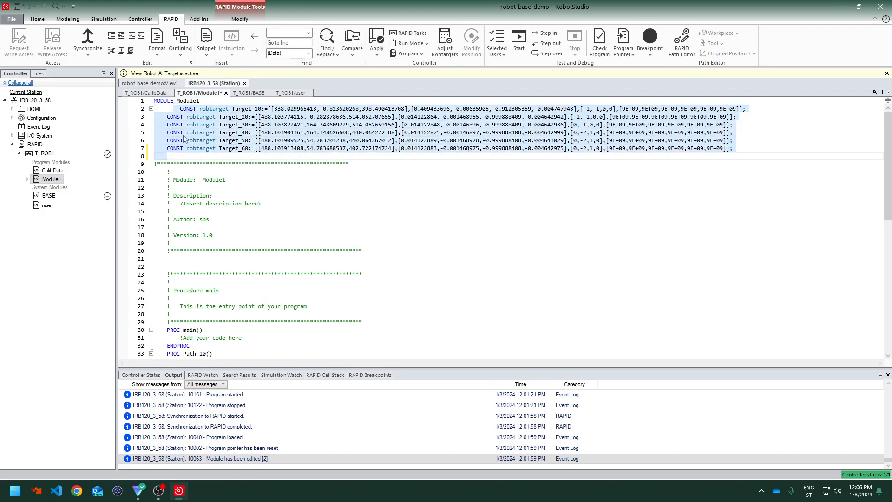
pyautogui.scroll(-7, 355, 197)
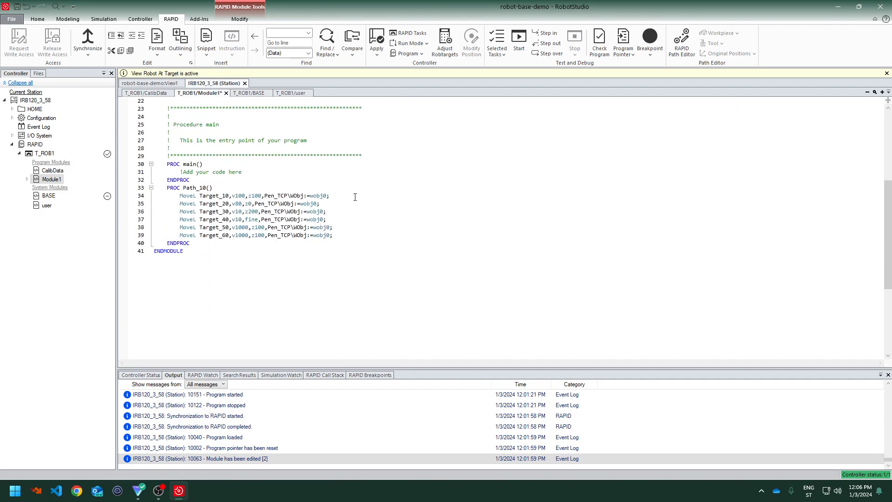
# Highlight the main and Path_10 procedures and the MoveL instructions inside Path_10
pyautogui.moveTo(203, 164); pyautogui.dragTo(154, 164)
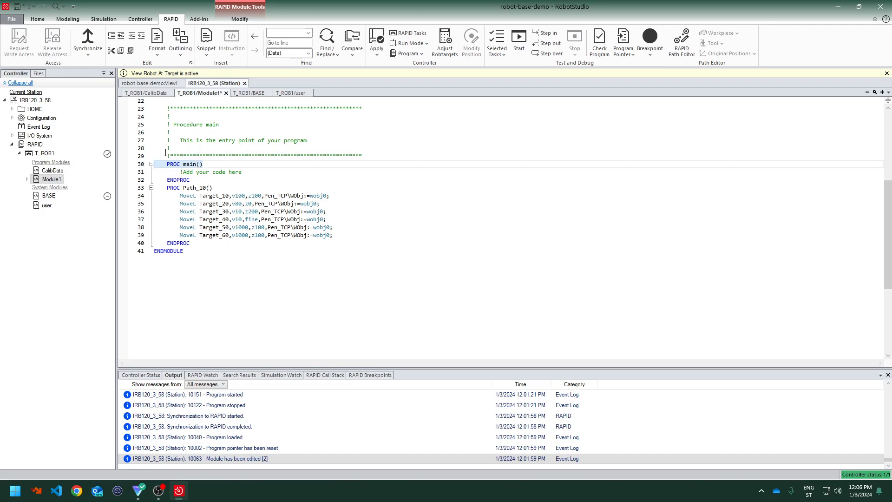
pyautogui.click(188, 180)
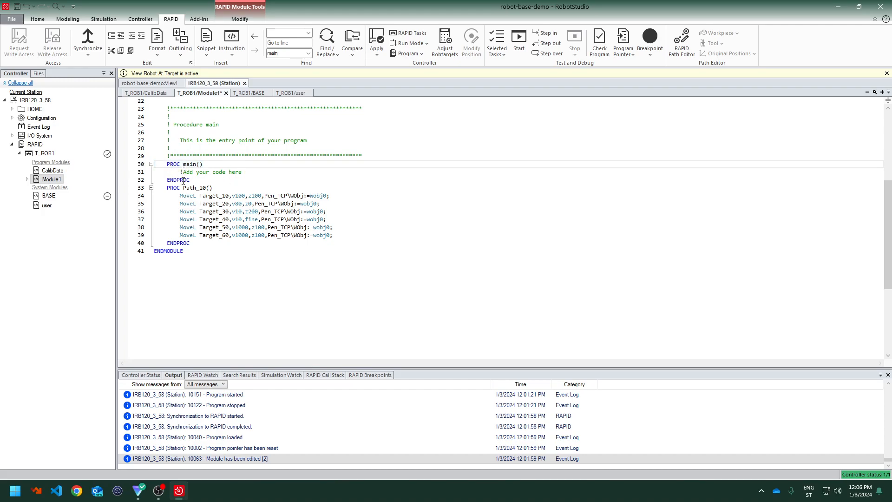
pyautogui.moveTo(181, 172); pyautogui.dragTo(255, 174)
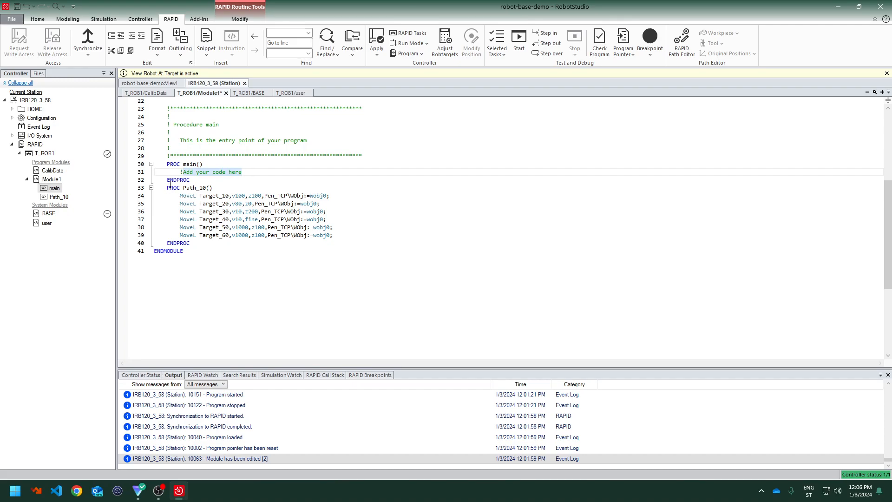
pyautogui.moveTo(174, 164); pyautogui.dragTo(203, 165)
pyautogui.moveTo(167, 187); pyautogui.dragTo(227, 186)
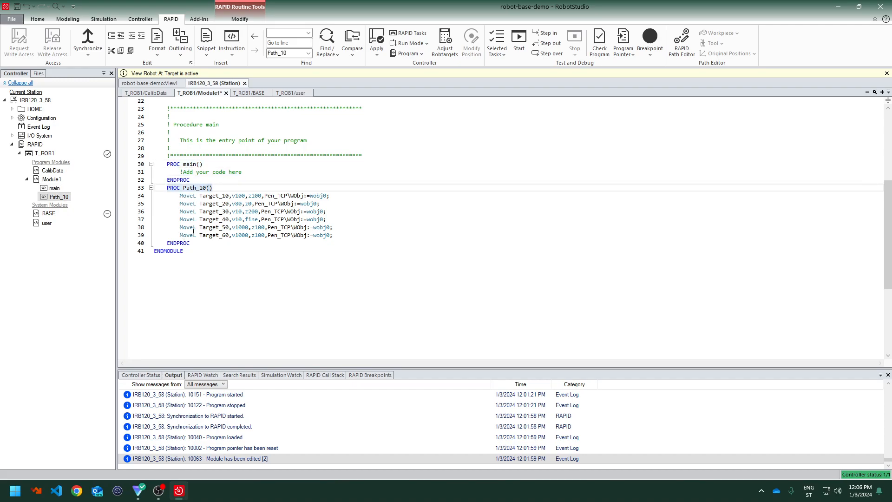
pyautogui.moveTo(197, 198); pyautogui.dragTo(191, 244)
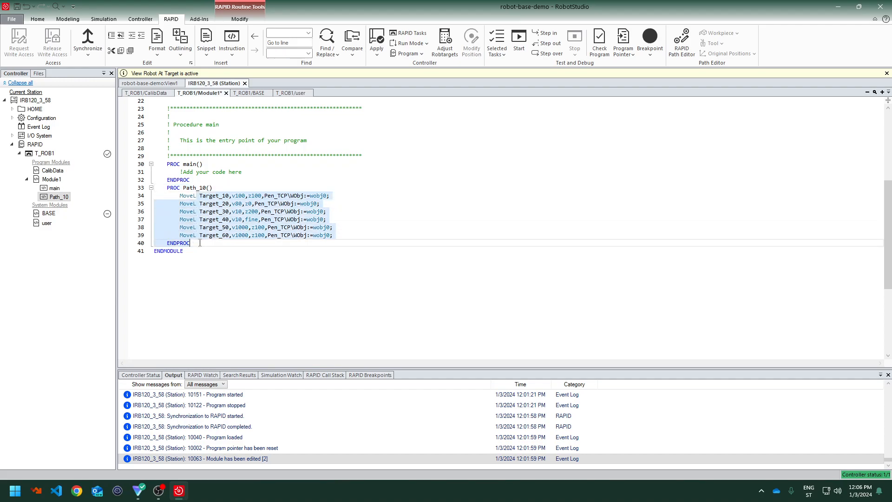
pyautogui.click(188, 196)
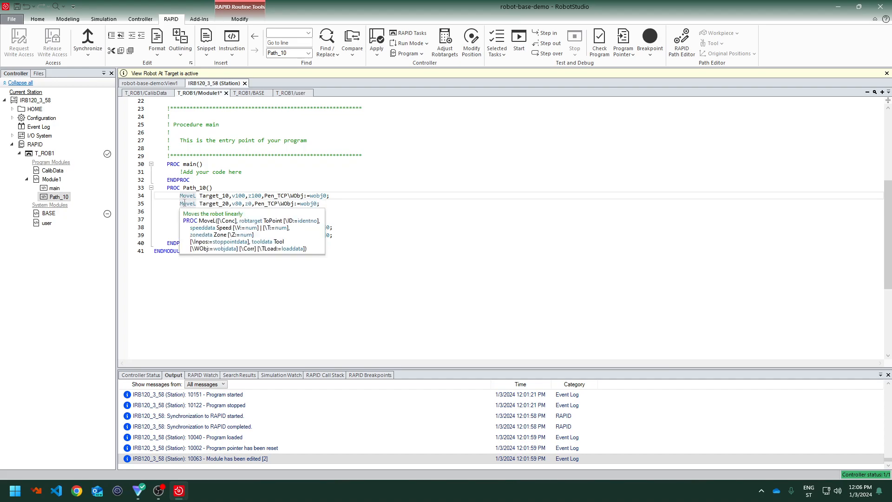
# Inspect the robtarget data type and MoveL syntax descriptions in Module1
pyautogui.scroll(7, 234, 199)
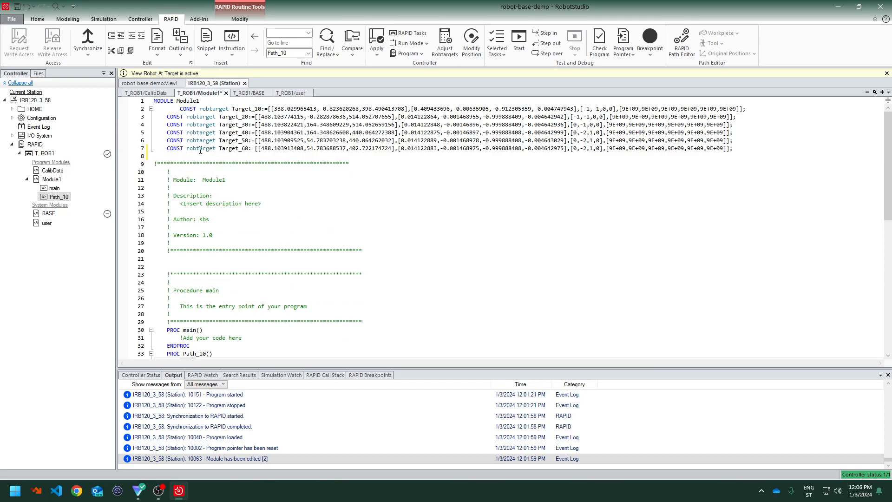
pyautogui.moveTo(200, 149)
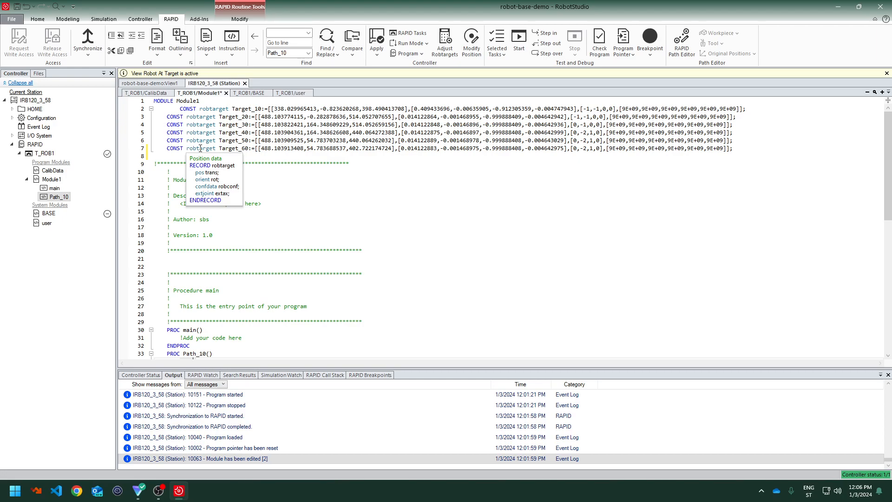
pyautogui.moveTo(199, 131)
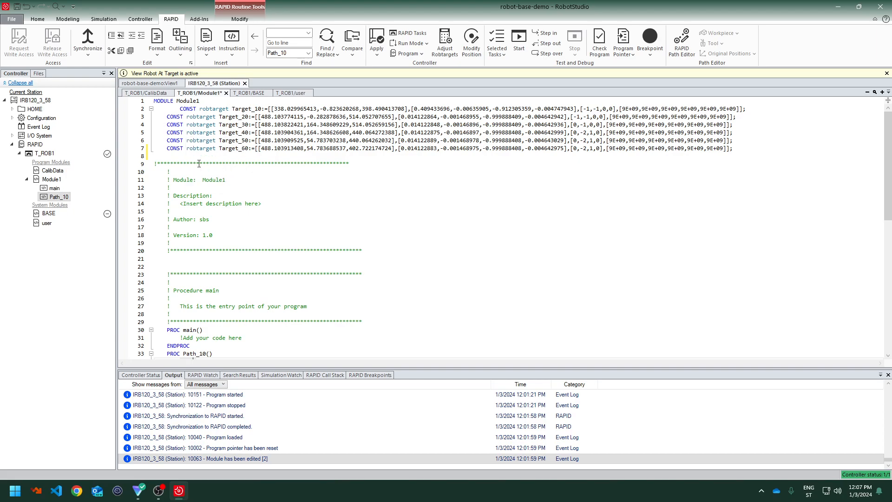
pyautogui.scroll(-11, 213, 209)
pyautogui.scroll(2, 214, 211)
pyautogui.click(217, 253)
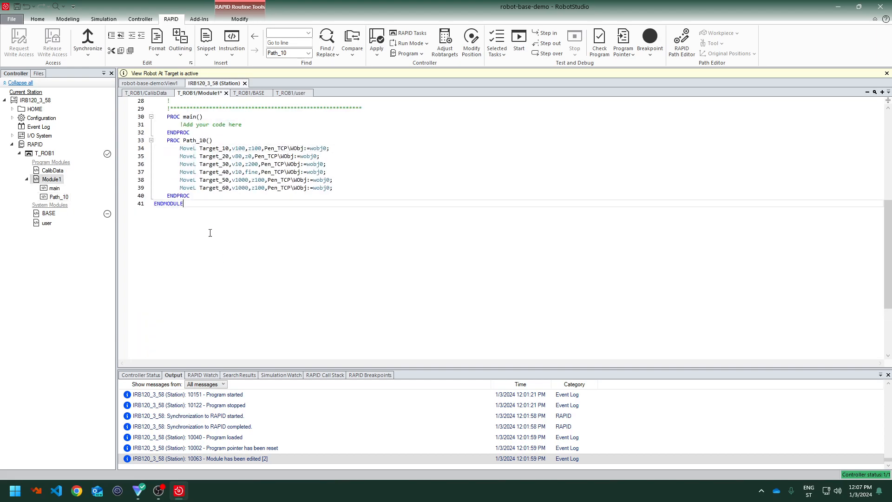
pyautogui.moveTo(182, 188)
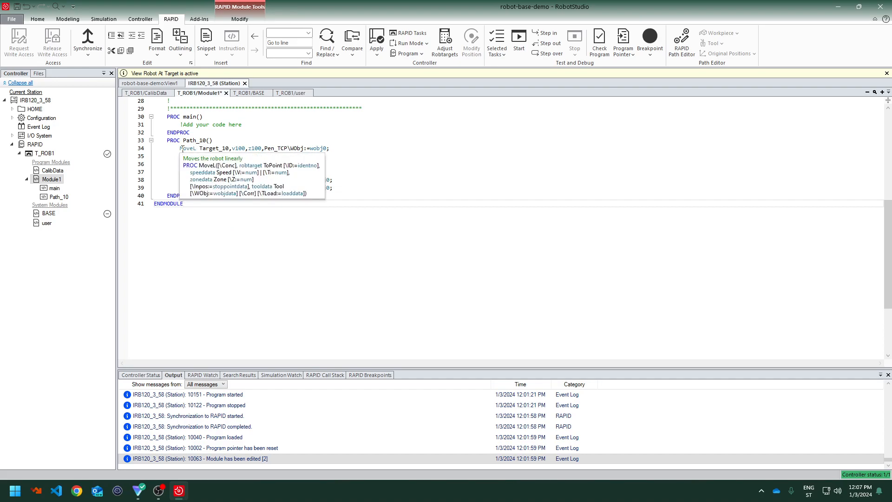
pyautogui.click(191, 149)
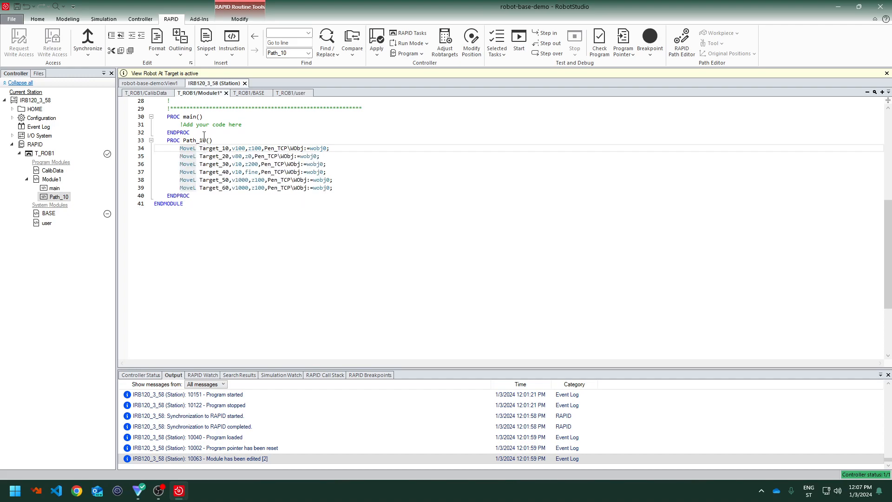
# Highlight the target, tool and work object arguments of the first MoveL instruction in Path_10
pyautogui.moveTo(200, 148); pyautogui.dragTo(232, 149)
pyautogui.scroll(9, 230, 150)
pyautogui.scroll(-9, 336, 153)
pyautogui.scroll(9, 292, 154)
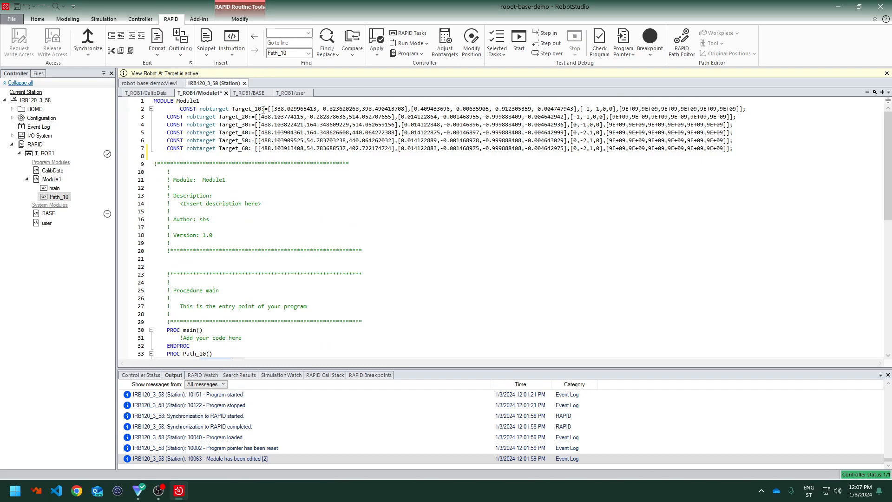
pyautogui.scroll(-8, 265, 113)
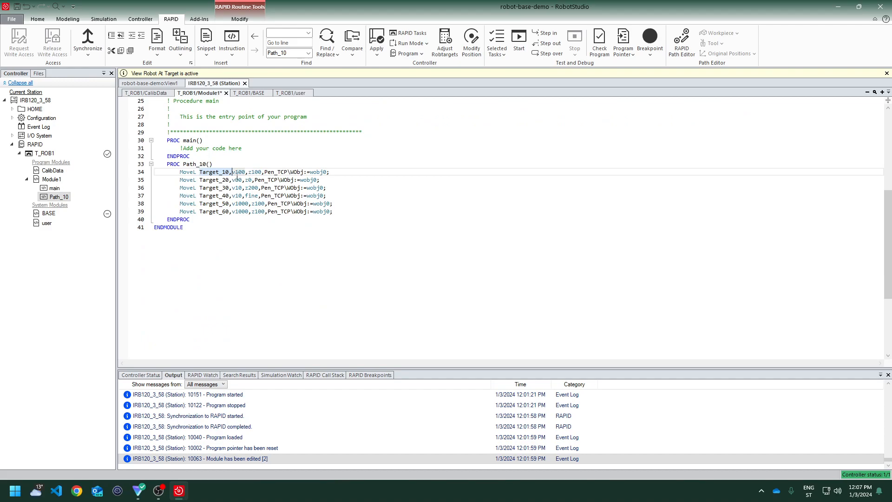
pyautogui.press('Up')
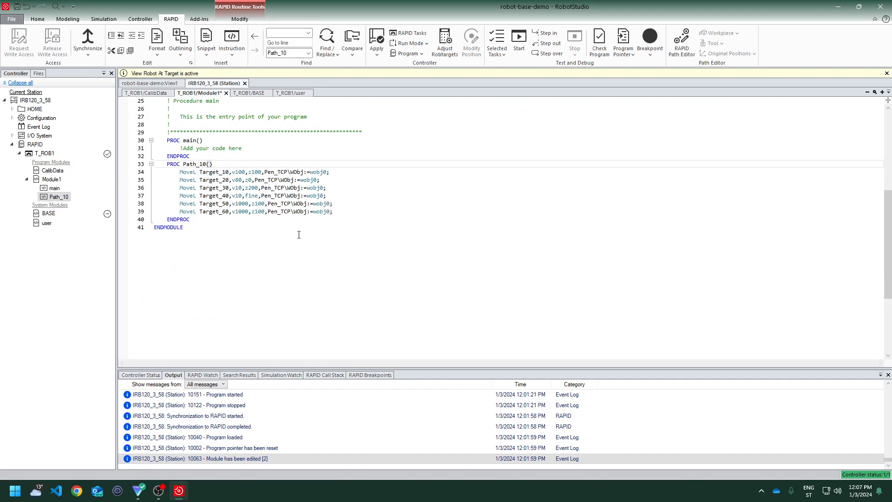
pyautogui.moveTo(255, 173); pyautogui.dragTo(304, 172)
pyautogui.click(283, 195)
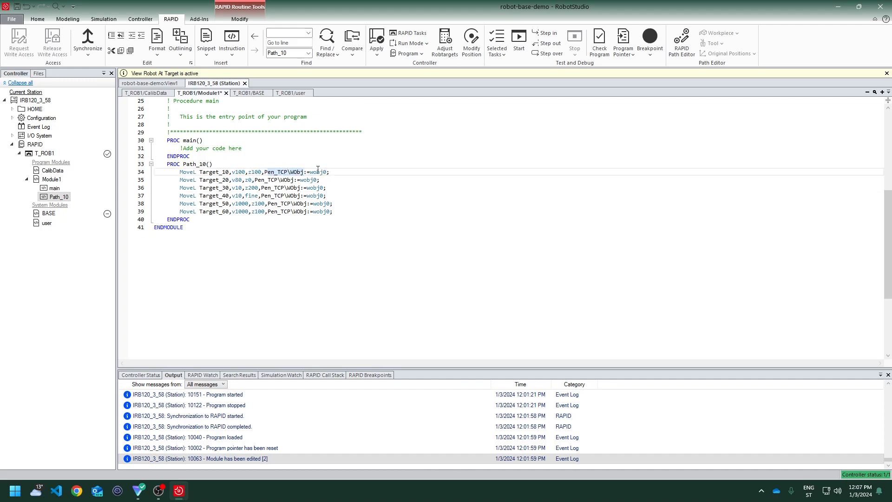
pyautogui.click(311, 172)
pyautogui.click(239, 173)
# Review the robot and targets in the station view and reopen Module1 in the RAPID Editor
pyautogui.click(154, 83)
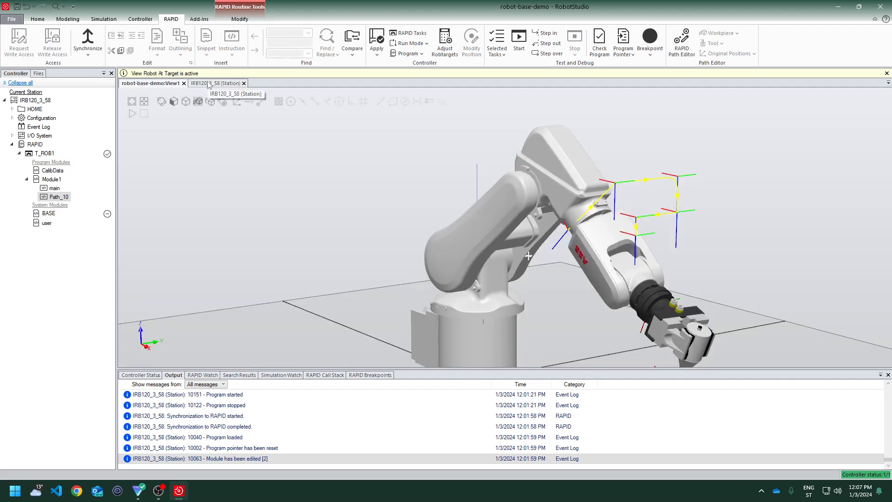
pyautogui.click(104, 19)
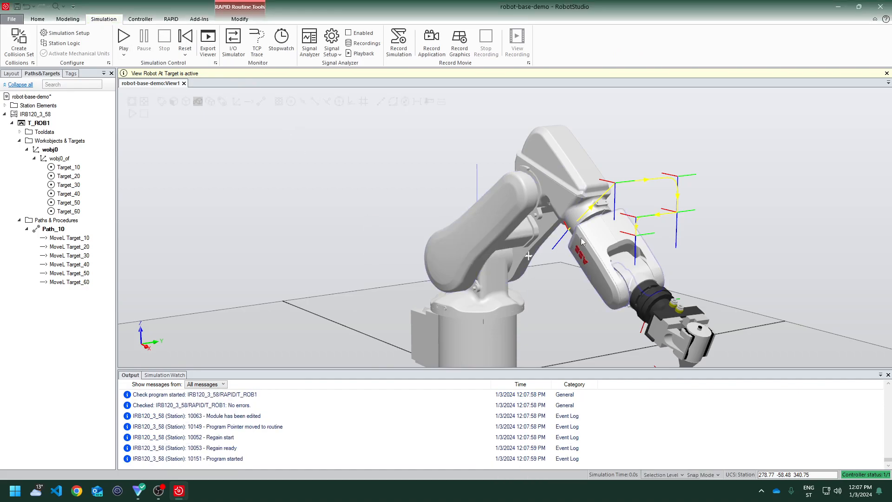
pyautogui.scroll(-5, 702, 289)
pyautogui.scroll(4, 703, 289)
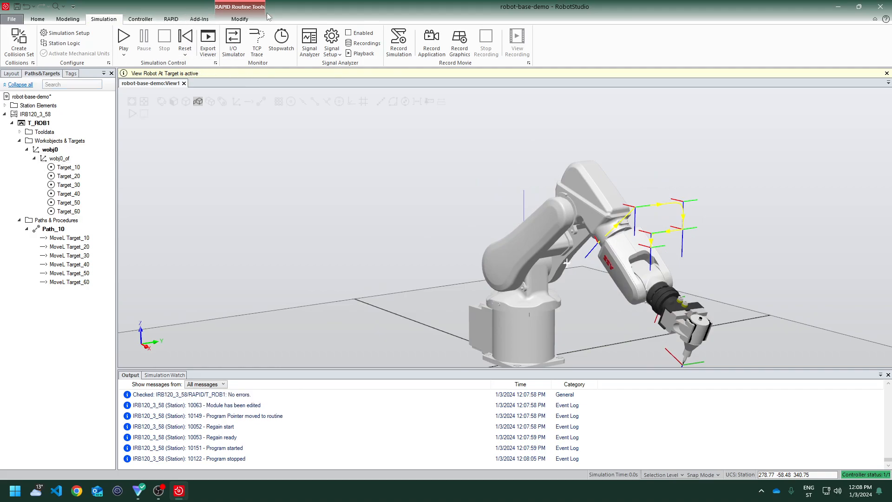
pyautogui.click(239, 20)
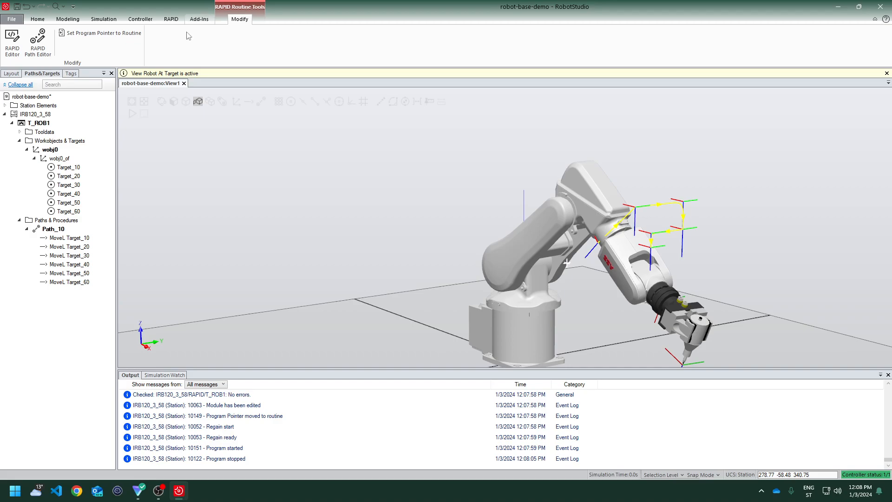
pyautogui.click(13, 44)
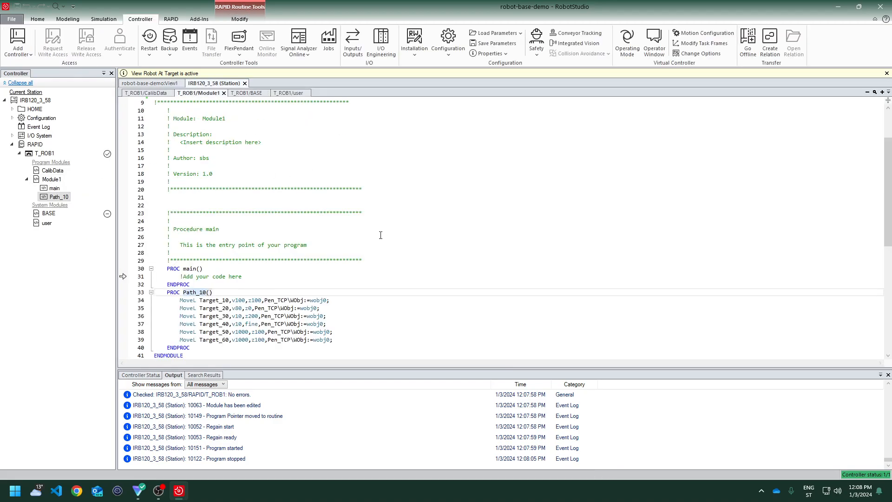
# Set a breakpoint on Path_10's first MoveL and copy its six MoveL instructions into main, replacing the placeholder comment
pyautogui.moveTo(332, 340); pyautogui.dragTo(126, 303)
pyautogui.hotkey('ctrl', 'c')
pyautogui.click(124, 301)
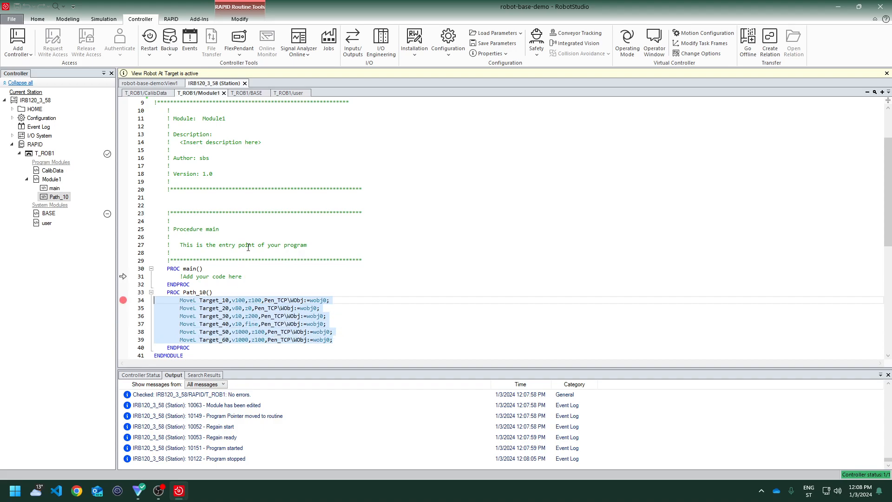
pyautogui.click(251, 276)
pyautogui.hotkey('shift', 'Home')
pyautogui.hotkey('ctrl', 'v')
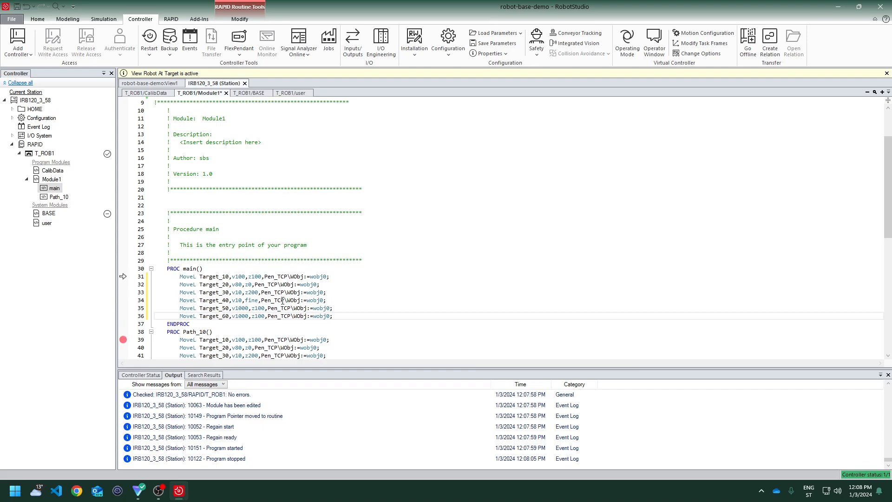
# Play the station simulation to run main's copied MoveL path
pyautogui.scroll(-5, 282, 300)
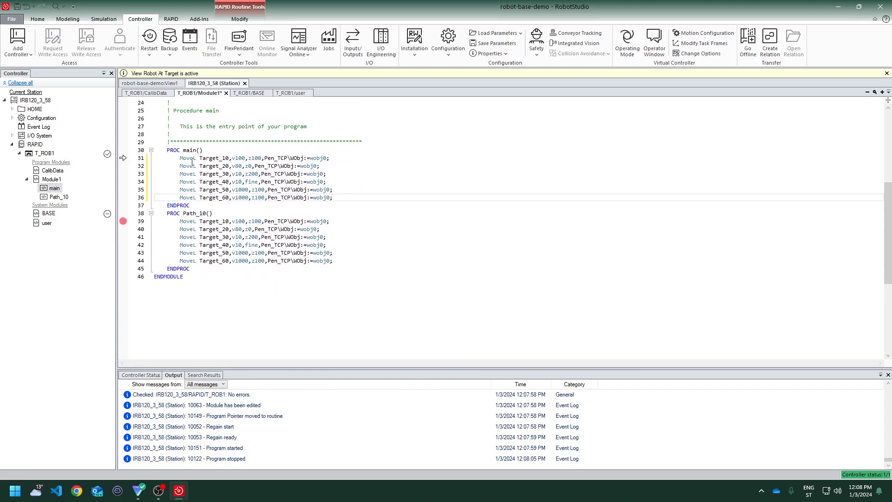
pyautogui.moveTo(182, 150); pyautogui.dragTo(210, 149)
pyautogui.click(197, 150)
pyautogui.click(215, 213)
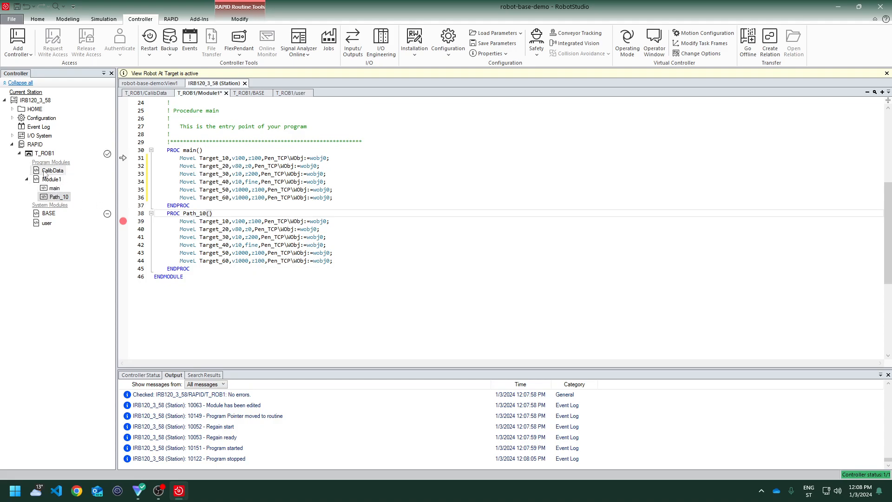
pyautogui.click(104, 18)
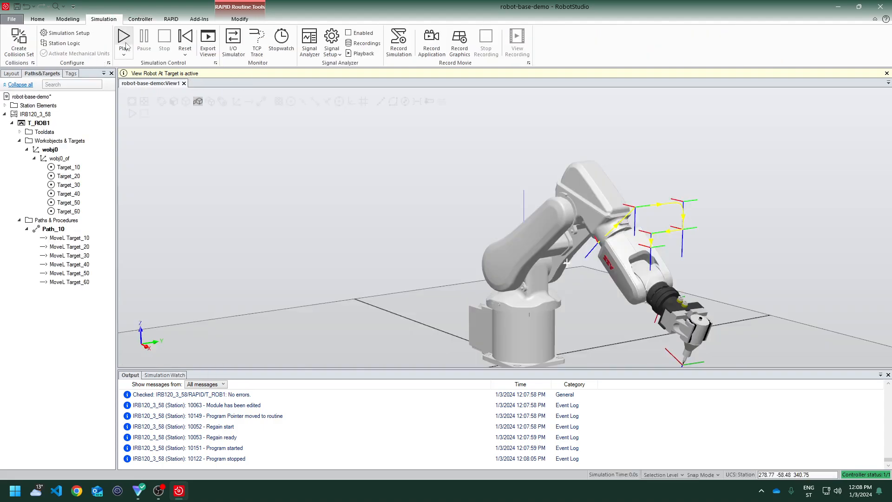
pyautogui.click(124, 47)
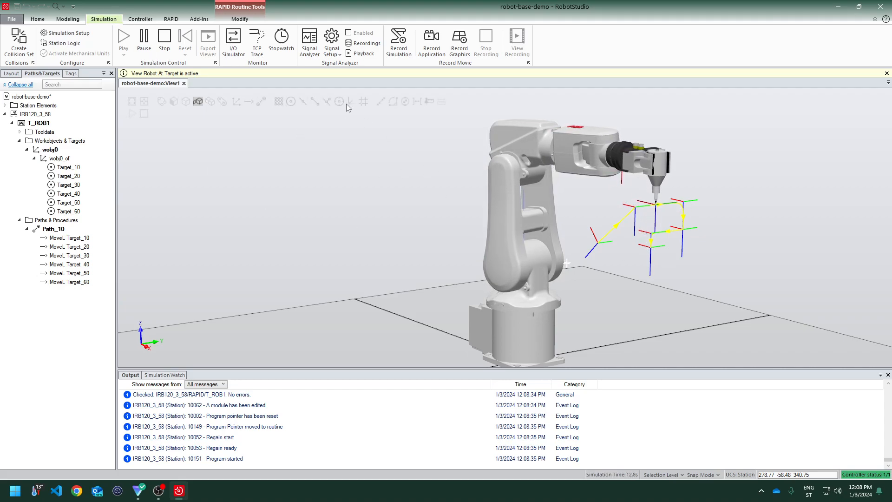
# Stop the running simulation
pyautogui.click(240, 19)
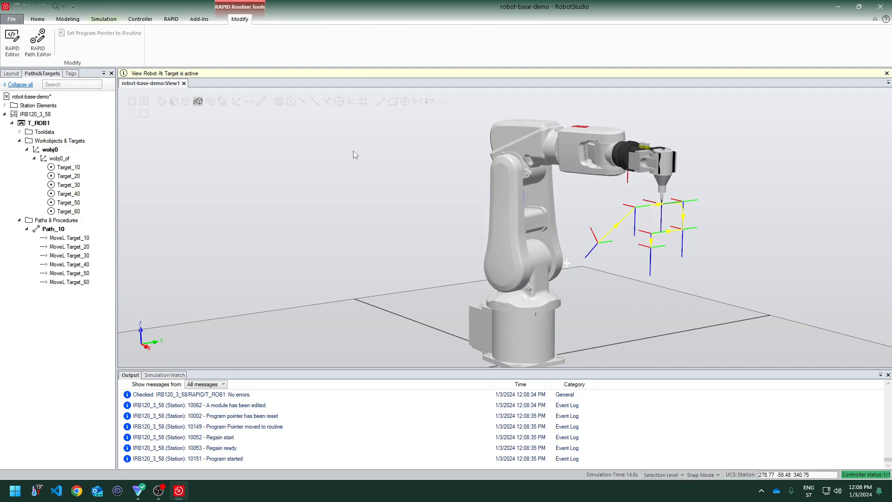
pyautogui.click(199, 19)
pyautogui.click(140, 19)
pyautogui.click(103, 19)
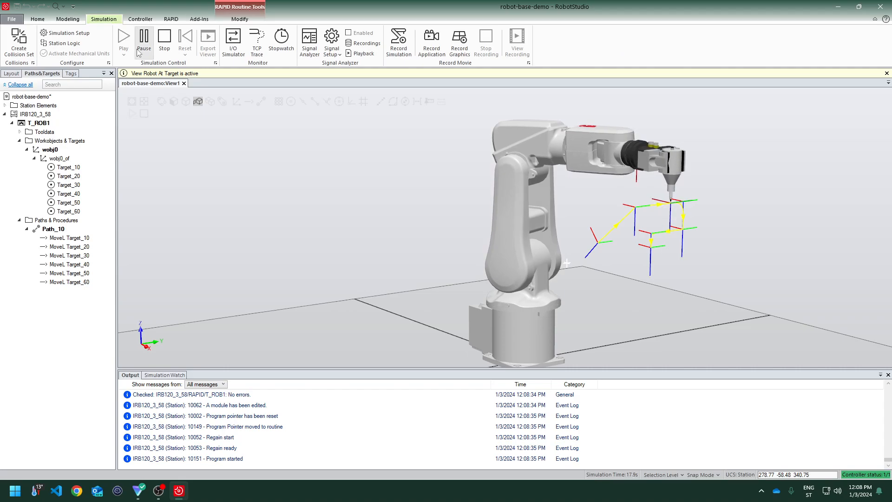
pyautogui.click(169, 44)
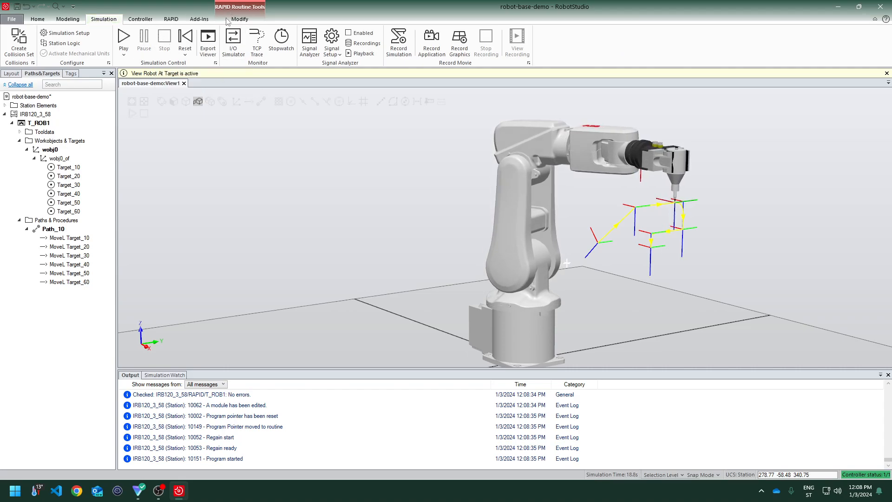
# Reopen Module1 in the RAPID Editor and delete the Path_10 procedure
pyautogui.click(245, 20)
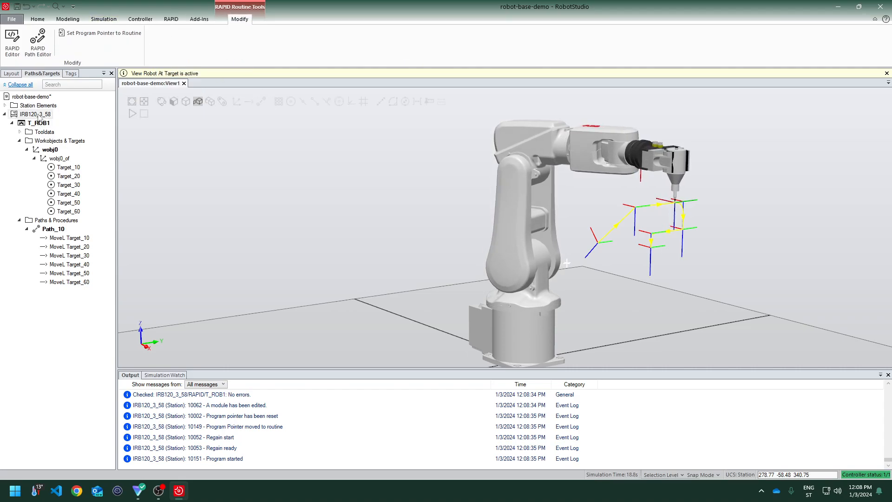
pyautogui.click(13, 43)
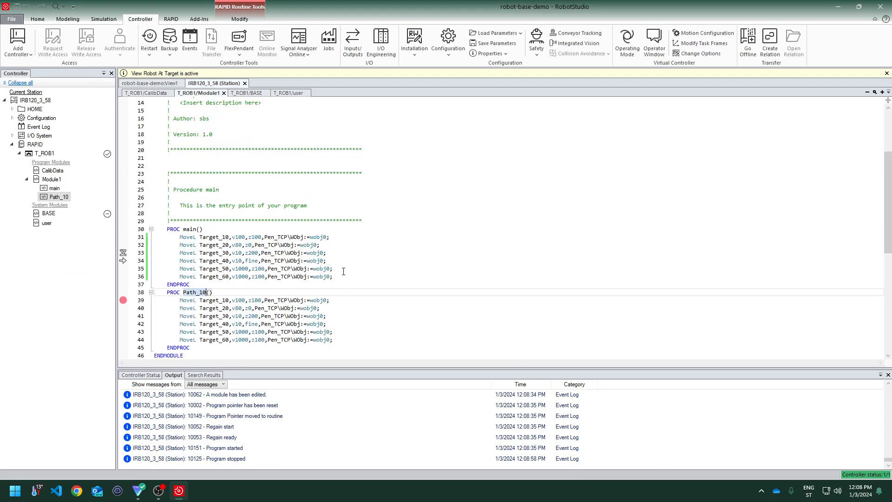
pyautogui.moveTo(200, 347); pyautogui.dragTo(90, 292)
pyautogui.hotkey('ctrl', 'c')
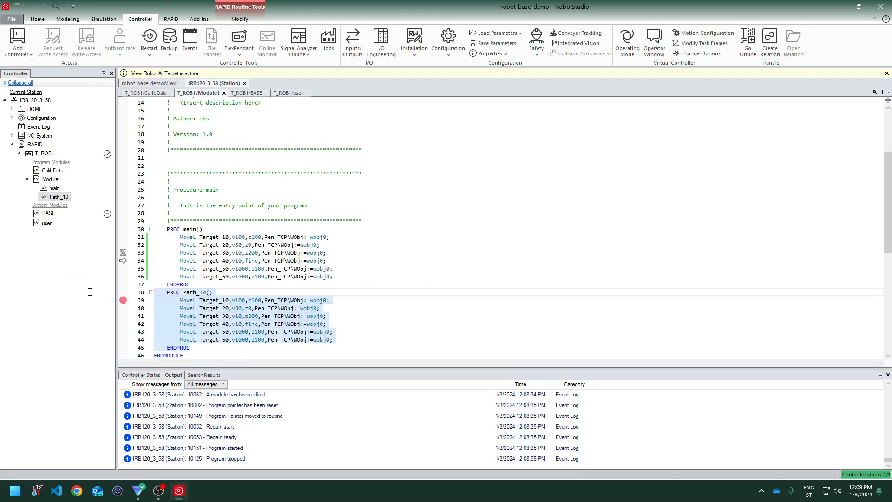
pyautogui.press('Delete')
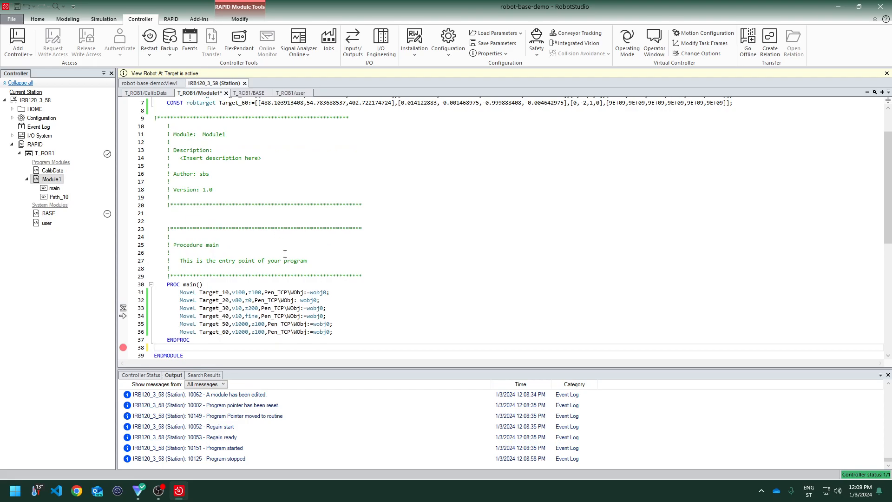
# Paste the procedure above main on a new line and rename it Path_10
pyautogui.click(376, 276)
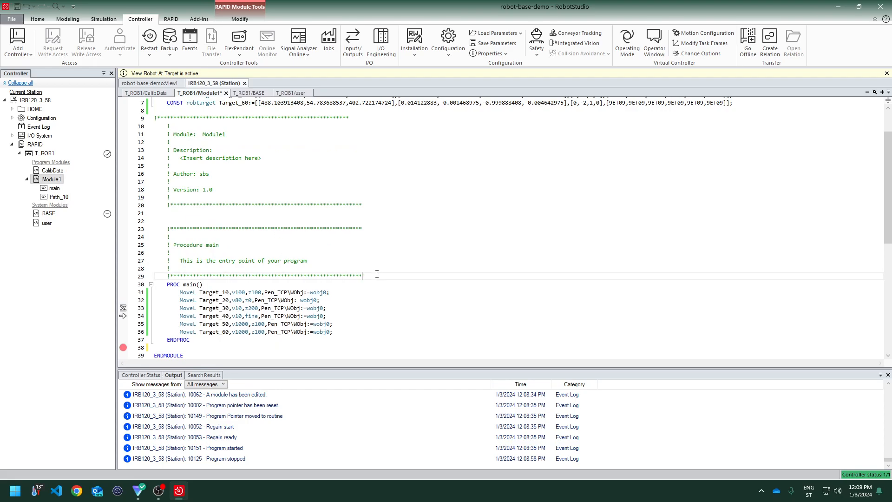
pyautogui.press('Return')
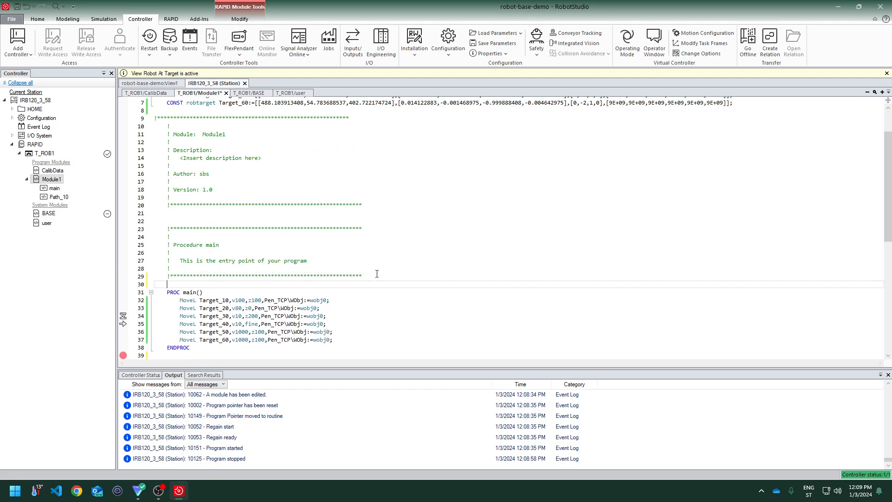
pyautogui.hotkey('ctrl', 'v')
pyautogui.press('Up')
pyautogui.press('Up')
pyautogui.press('Up')
pyautogui.press('Up')
pyautogui.press('Up')
pyautogui.press('Up')
pyautogui.press('Up')
pyautogui.press('Left')
pyautogui.press('Left')
pyautogui.press('BackSpace')
pyautogui.press('BackSpace')
pyautogui.press('BackSpace')
pyautogui.press('BackSpace')
pyautogui.press('BackSpace')
pyautogui.write('P')
pyautogui.press('Down')
pyautogui.press('Down')
pyautogui.press('Down')
pyautogui.press('Down')
pyautogui.press('Down')
pyautogui.press('Down')
pyautogui.press('Down')
pyautogui.press('Down')
pyautogui.press('Down')
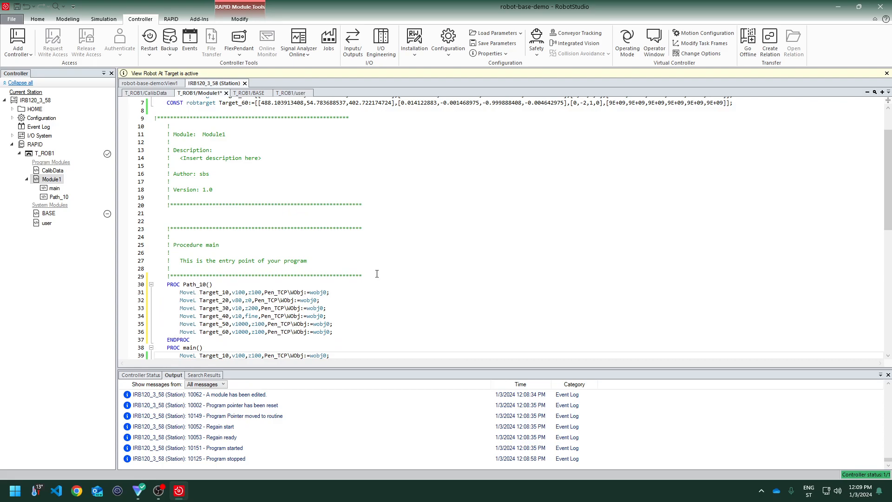
# Replace main's six MoveL instructions with a single call Path_10();
pyautogui.hotkey('shift', 'Down')
pyautogui.hotkey('shift', 'Down')
pyautogui.hotkey('shift', 'Down')
pyautogui.hotkey('shift', 'Down')
pyautogui.hotkey('shift', 'Down')
pyautogui.hotkey('shift', 'Down')
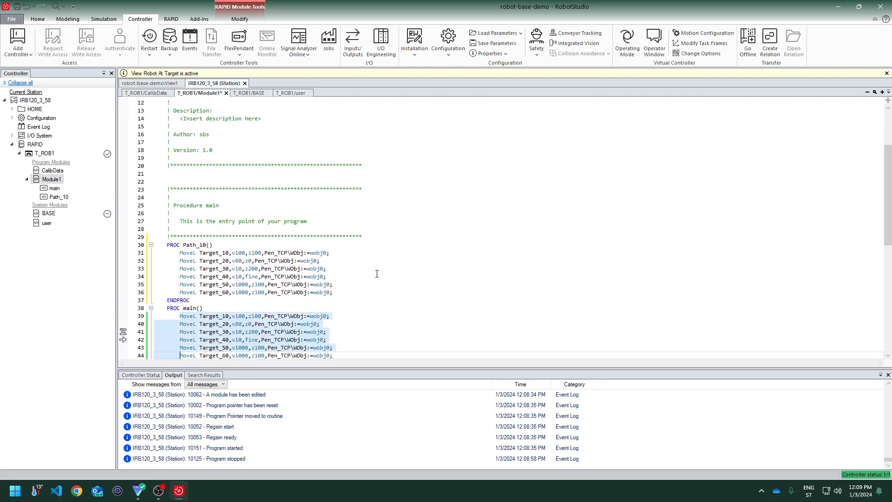
pyautogui.hotkey('shift', 'Up')
pyautogui.hotkey('shift', 'End')
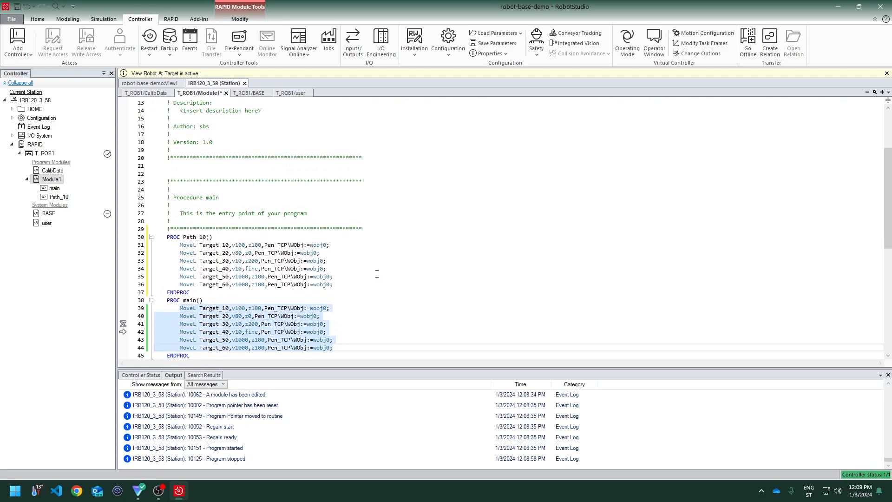
pyautogui.press('Delete')
pyautogui.write('Path_10')
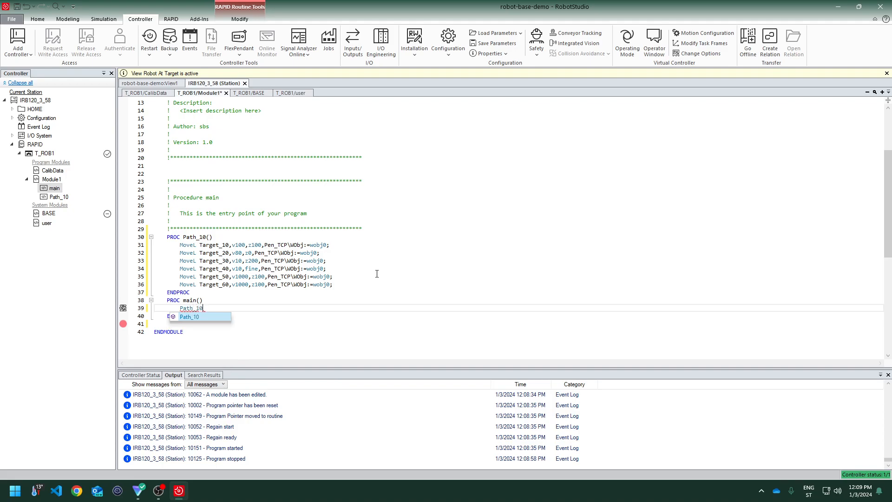
pyautogui.write('()')
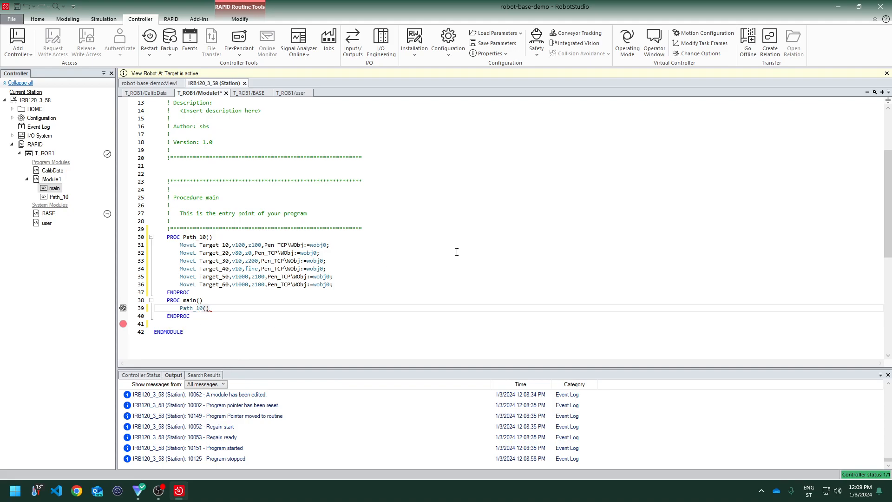
pyautogui.write(';')
pyautogui.hotkey('ctrl', 's')
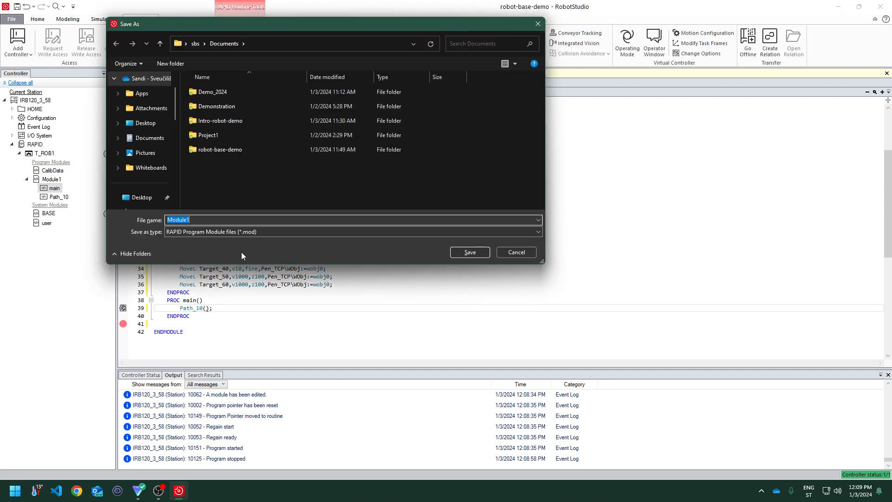
pyautogui.click(501, 251)
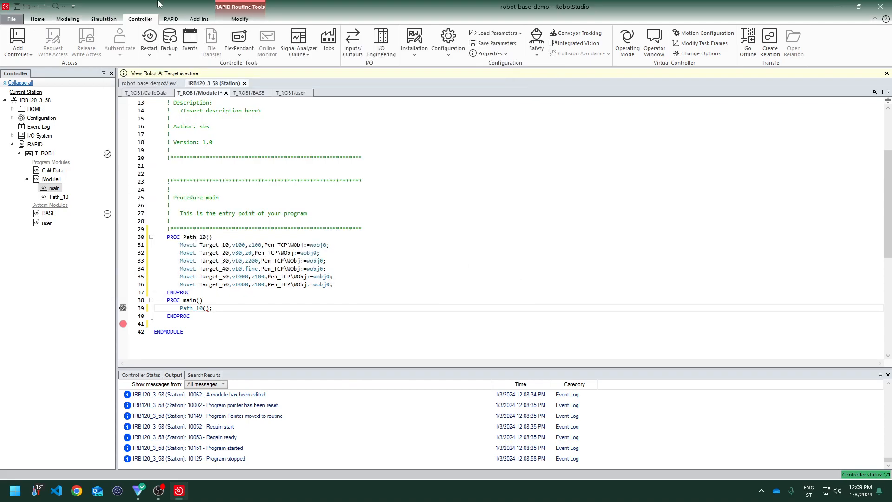
pyautogui.click(104, 19)
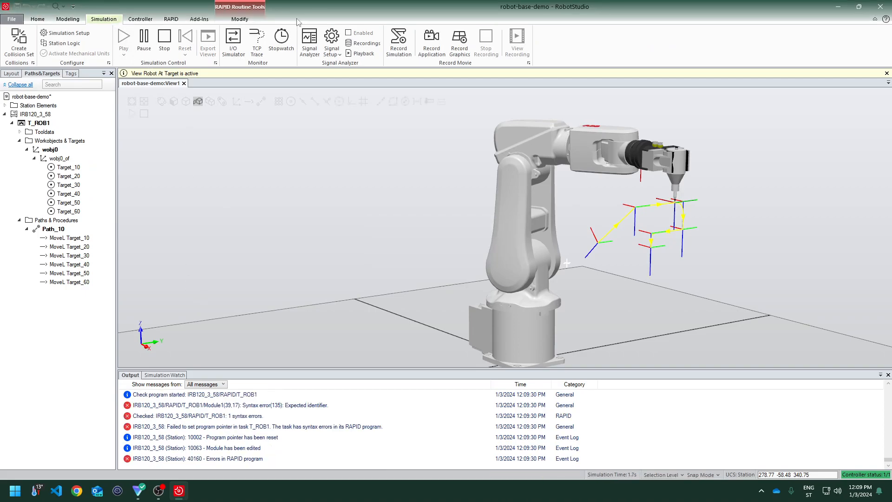
pyautogui.click(240, 19)
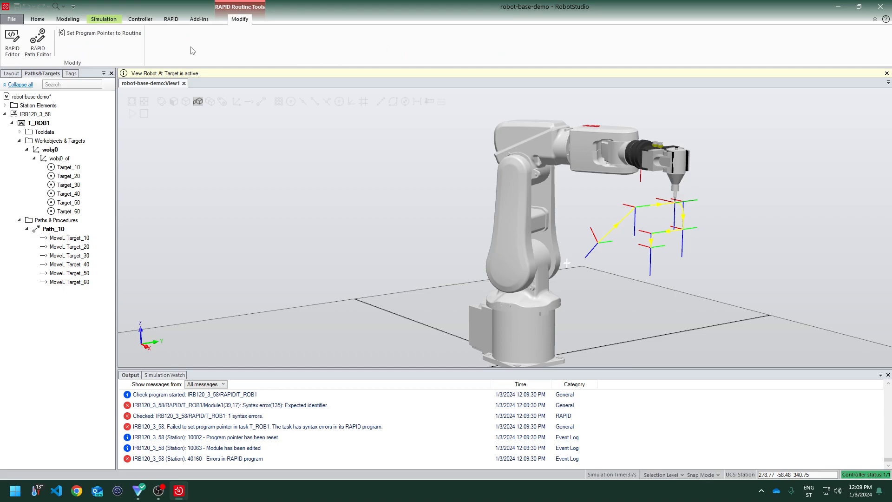
pyautogui.click(14, 44)
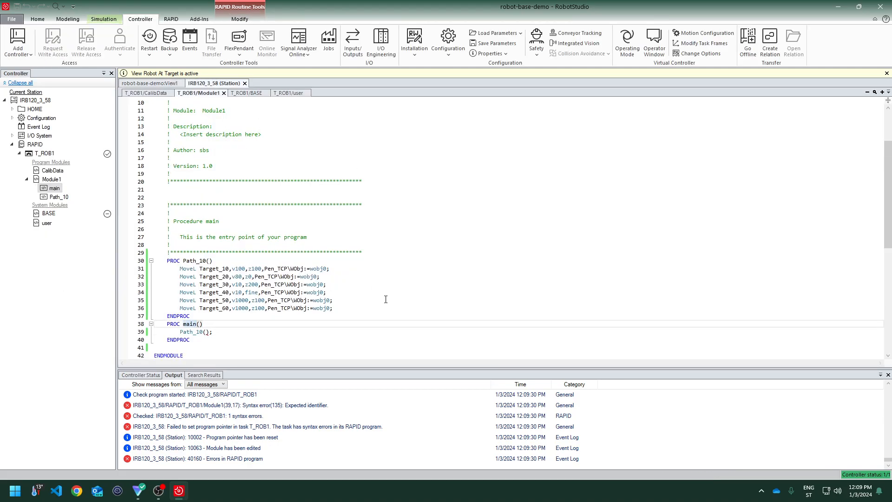
# Copy Path_10's six MoveL instructions into main in place of the Path_10 call and save the module
pyautogui.moveTo(359, 305); pyautogui.dragTo(126, 271)
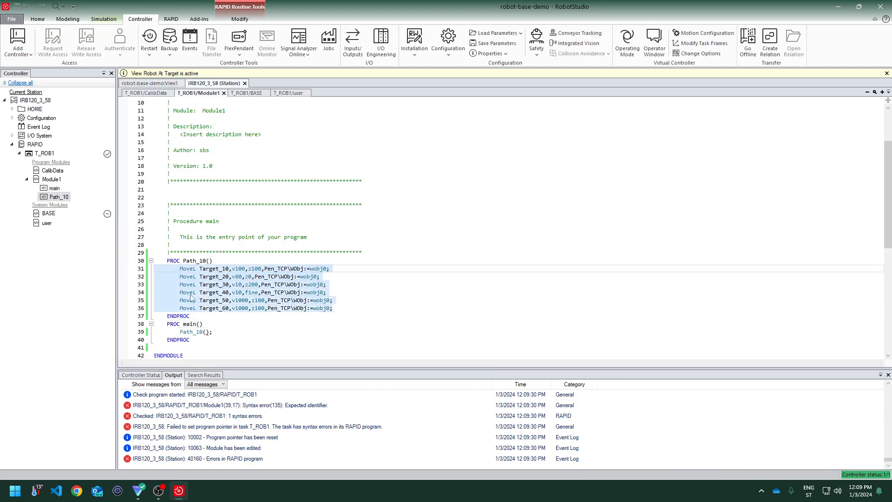
pyautogui.hotkey('ctrl', 'c')
pyautogui.tripleClick(230, 332)
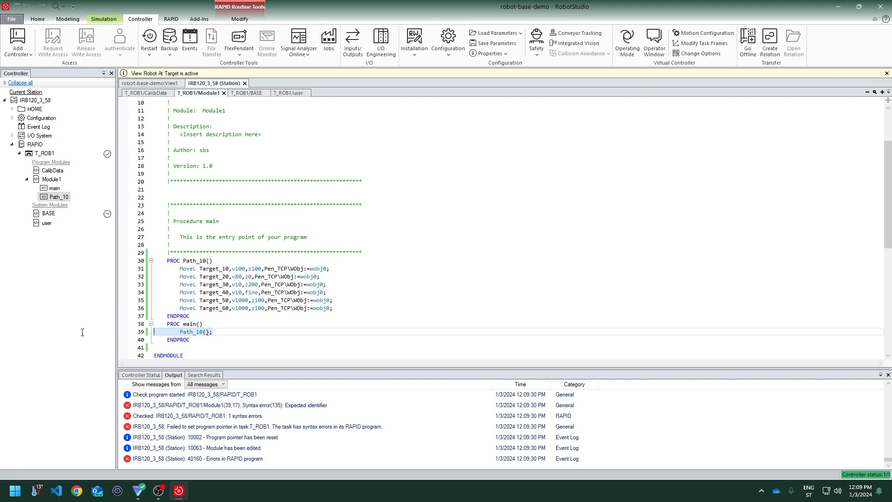
pyautogui.hotkey('ctrl', 'v')
pyautogui.scroll(-4, 317, 300)
pyautogui.hotkey('ctrl', 's')
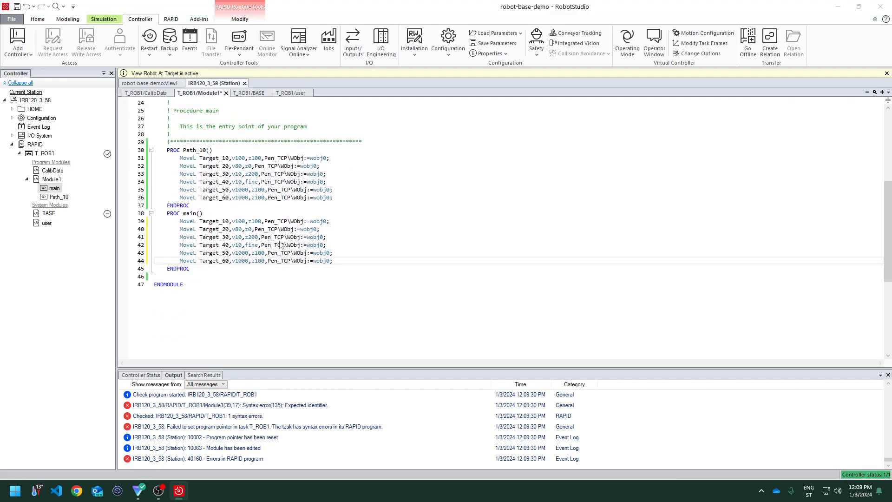
# Play the simulation from main and stop it
pyautogui.click(521, 256)
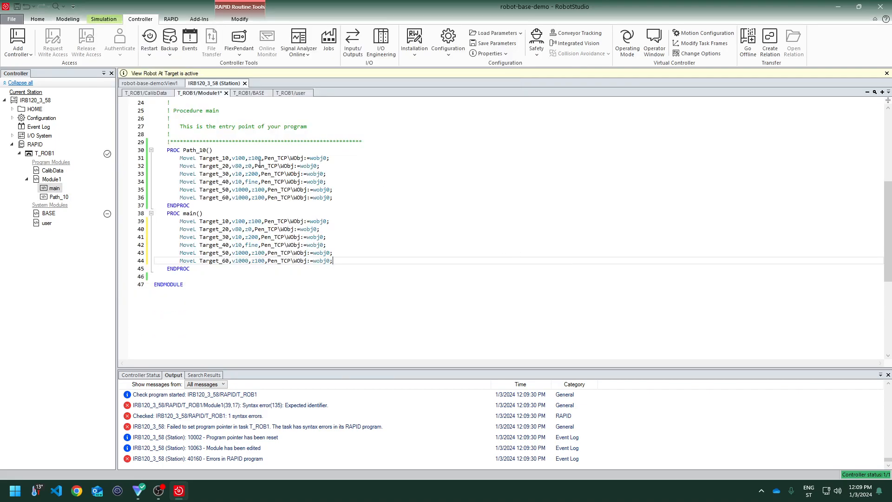
pyautogui.click(135, 84)
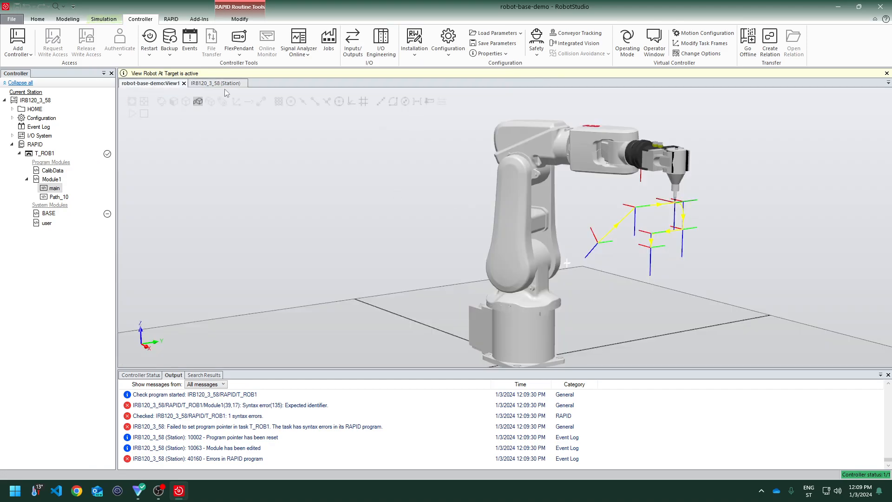
pyautogui.click(102, 21)
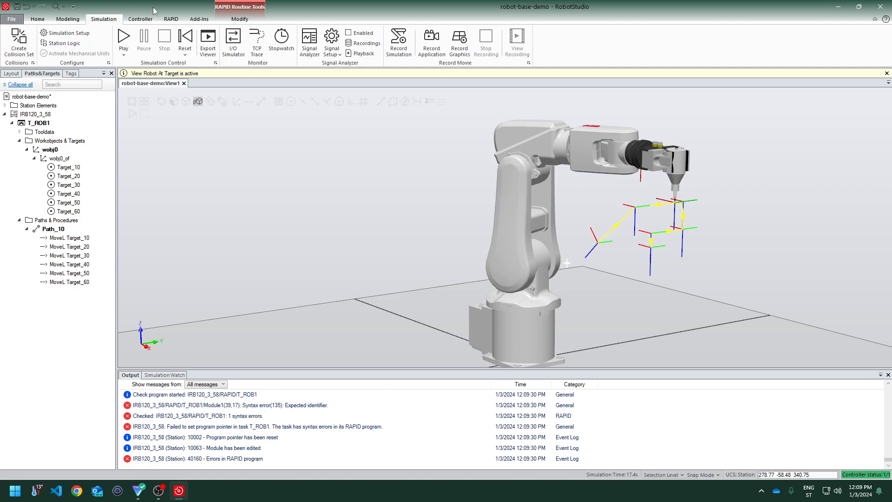
pyautogui.click(123, 37)
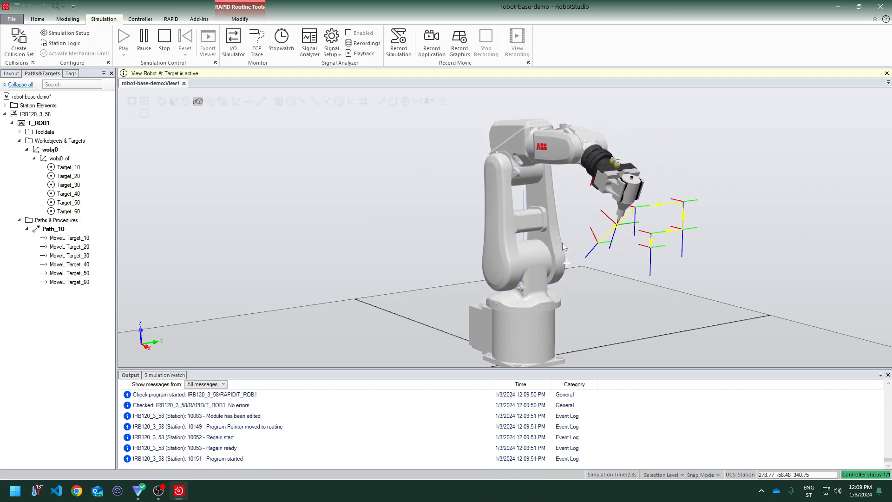
pyautogui.click(164, 37)
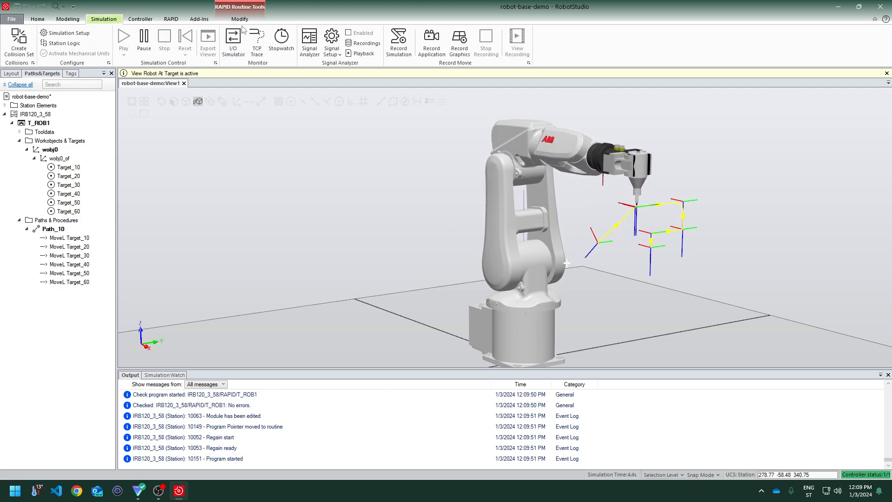
# Open main's code and set the speed of all its MoveL instructions to v1000
pyautogui.click(12, 41)
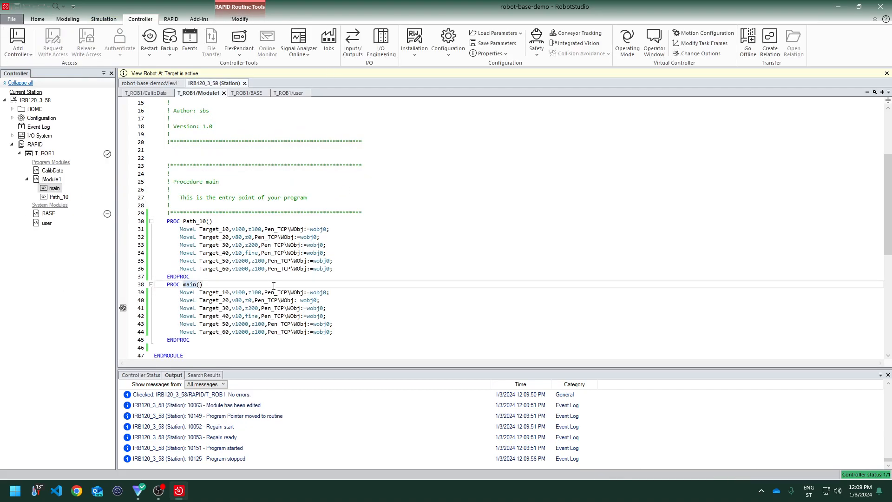
pyautogui.moveTo(250, 229); pyautogui.dragTo(249, 268)
pyautogui.moveTo(249, 299); pyautogui.dragTo(249, 324)
pyautogui.click(249, 277)
pyautogui.click(246, 293)
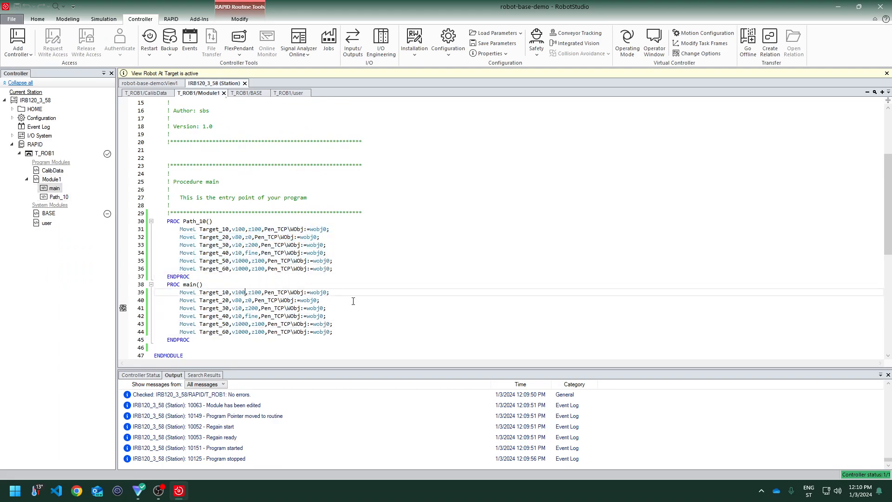
pyautogui.write('0')
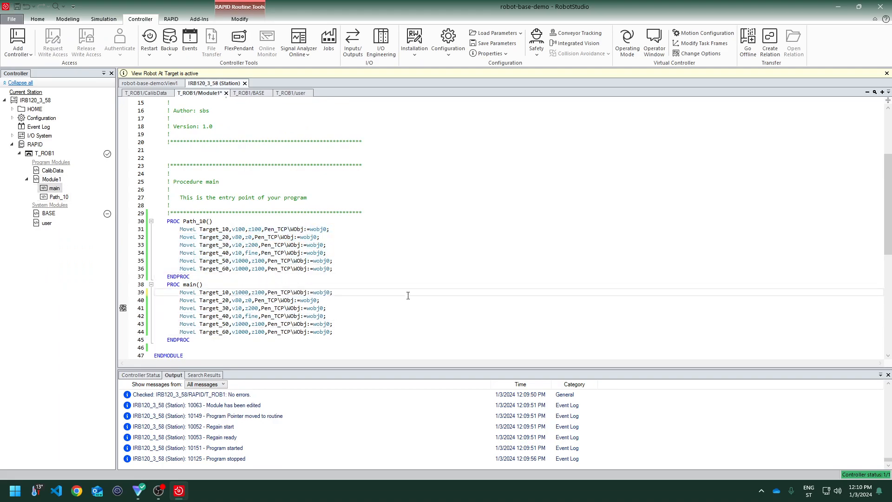
pyautogui.press('Down')
pyautogui.write('1000')
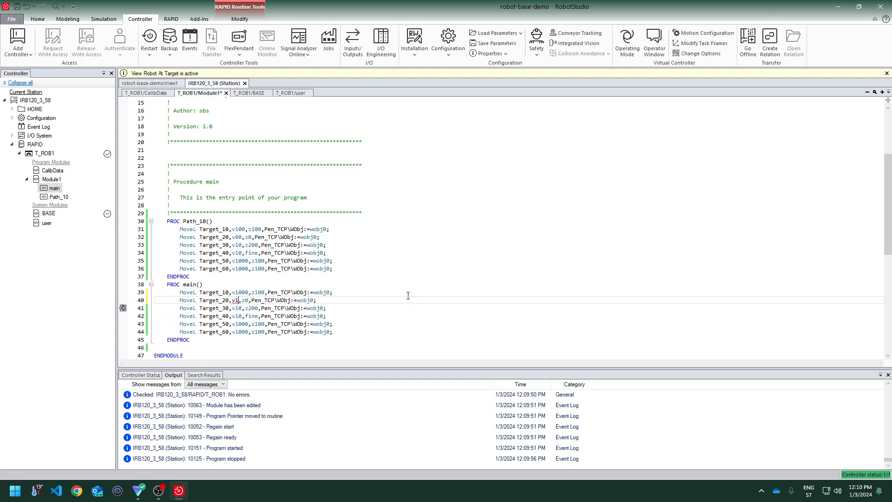
pyautogui.press('Down')
pyautogui.write('00')
pyautogui.press('Down')
pyautogui.press('Left')
pyautogui.press('Left')
pyautogui.write('00')
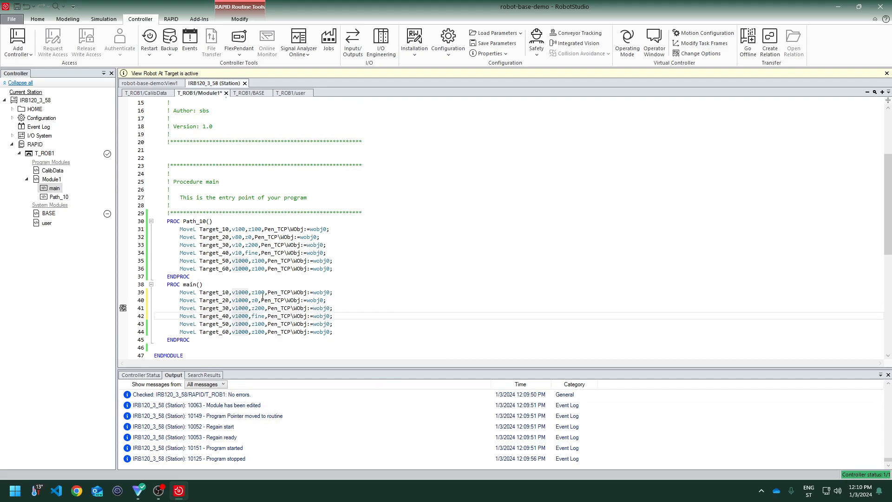
# Check the available speed values in the default instruction speed list, then return to the RAPID code
pyautogui.click(255, 292)
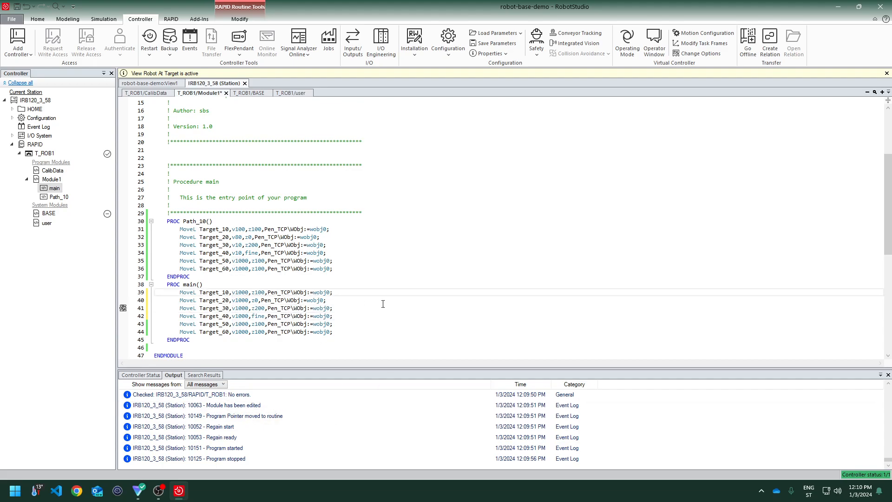
pyautogui.hotkey('shift', 'Right')
pyautogui.hotkey('shift', 'Right')
pyautogui.click(159, 83)
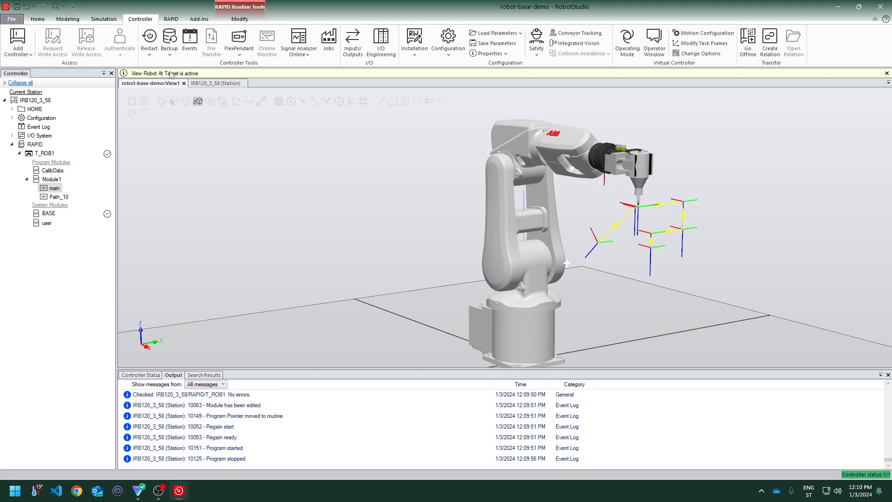
pyautogui.click(42, 21)
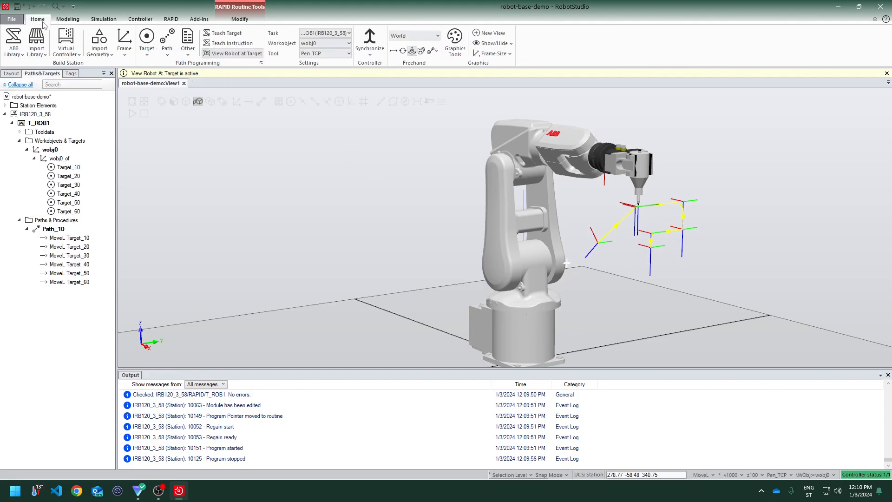
pyautogui.click(732, 475)
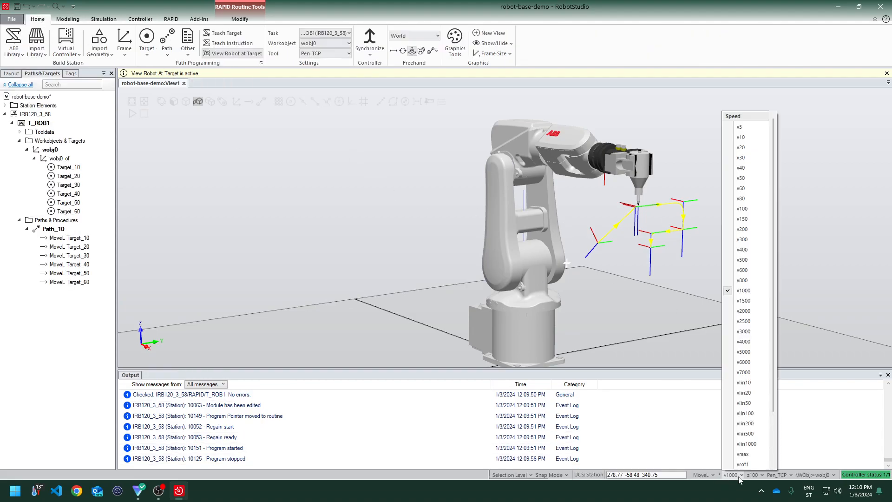
pyautogui.click(361, 107)
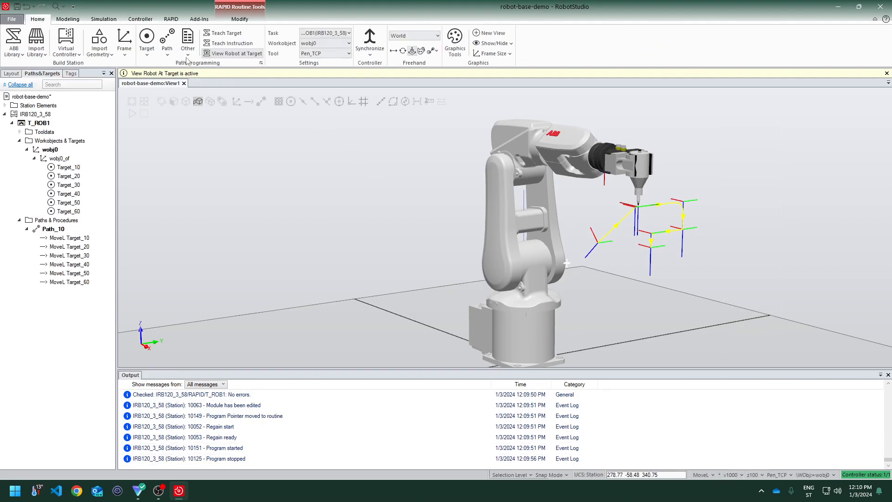
pyautogui.click(231, 22)
pyautogui.click(13, 41)
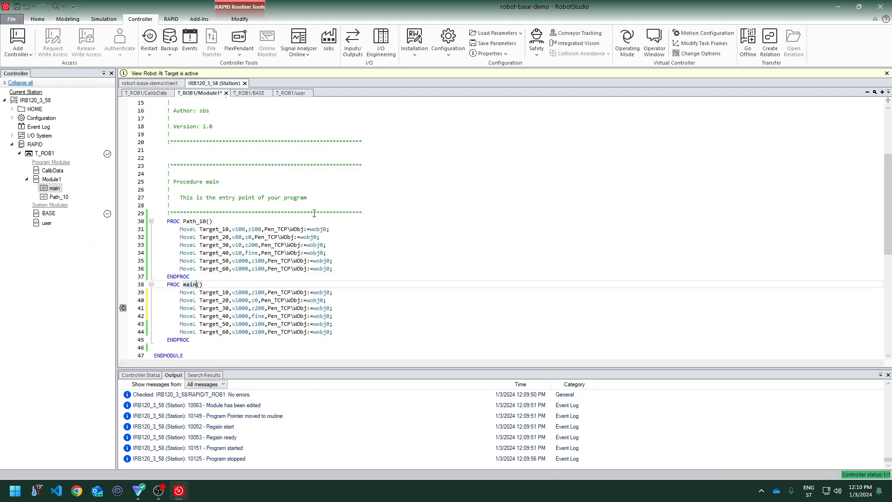
# Set the speed of all six MoveL instructions in main to vmax
pyautogui.doubleClick(240, 292)
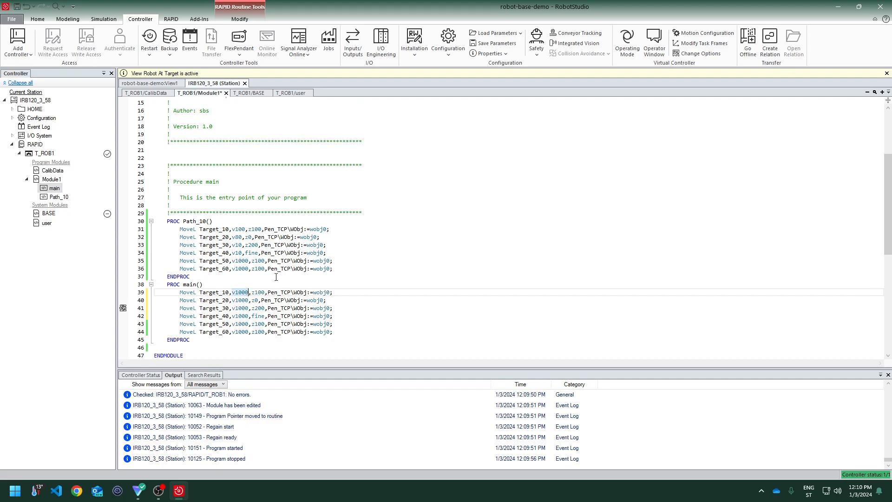
pyautogui.write('vmax')
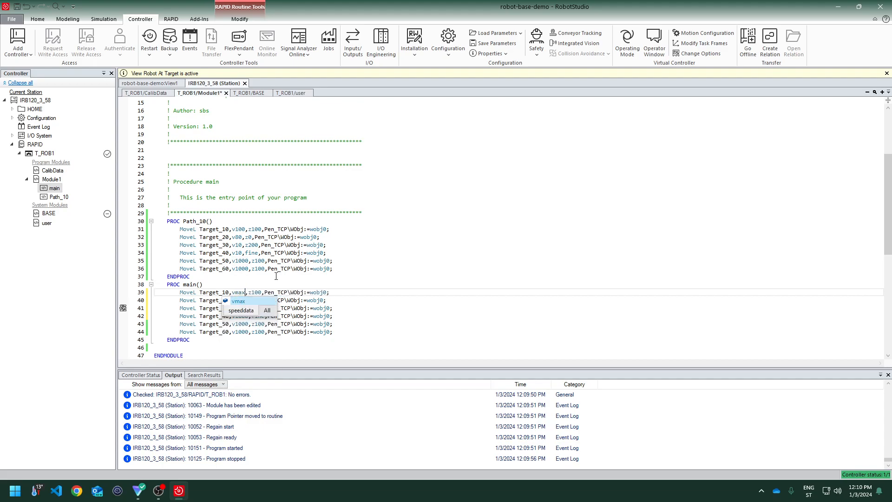
pyautogui.press('Down')
pyautogui.press('BackSpace')
pyautogui.press('BackSpace')
pyautogui.press('BackSpace')
pyautogui.press('BackSpace')
pyautogui.press('BackSpace')
pyautogui.write('vmax')
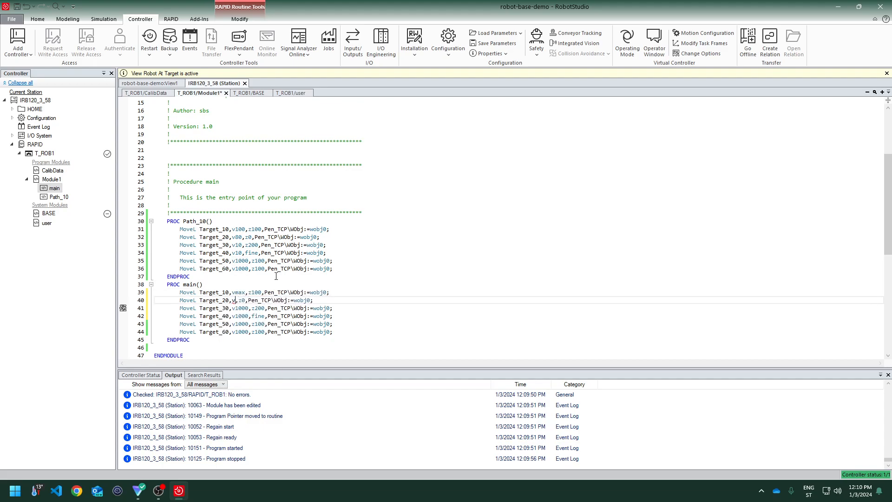
pyautogui.press('Down')
pyautogui.press('Delete')
pyautogui.press('BackSpace')
pyautogui.press('BackSpace')
pyautogui.press('BackSpace')
pyautogui.press('BackSpace')
pyautogui.write('vmax')
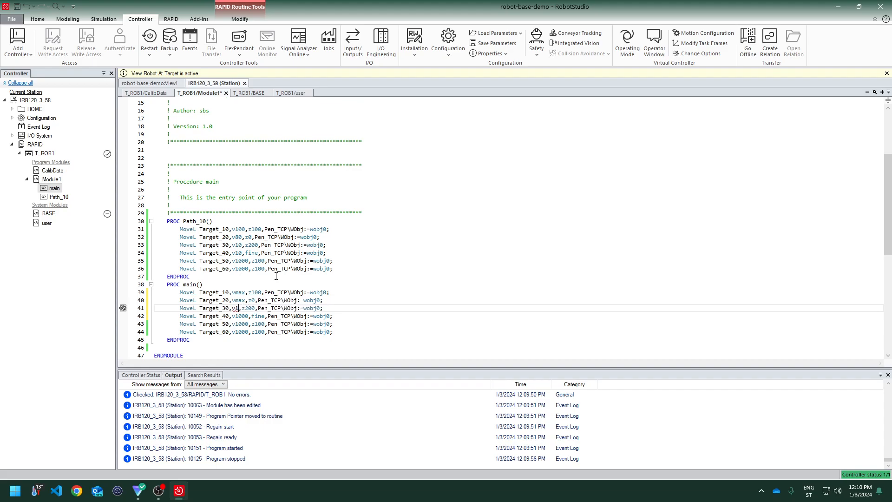
pyautogui.press('Down')
pyautogui.press('Delete')
pyautogui.press('BackSpace')
pyautogui.press('BackSpace')
pyautogui.press('BackSpace')
pyautogui.press('BackSpace')
pyautogui.write('vmax')
pyautogui.press('Down')
pyautogui.press('Delete')
pyautogui.press('BackSpace')
pyautogui.press('BackSpace')
pyautogui.press('BackSpace')
pyautogui.press('BackSpace')
pyautogui.write('vmax')
pyautogui.press('Down')
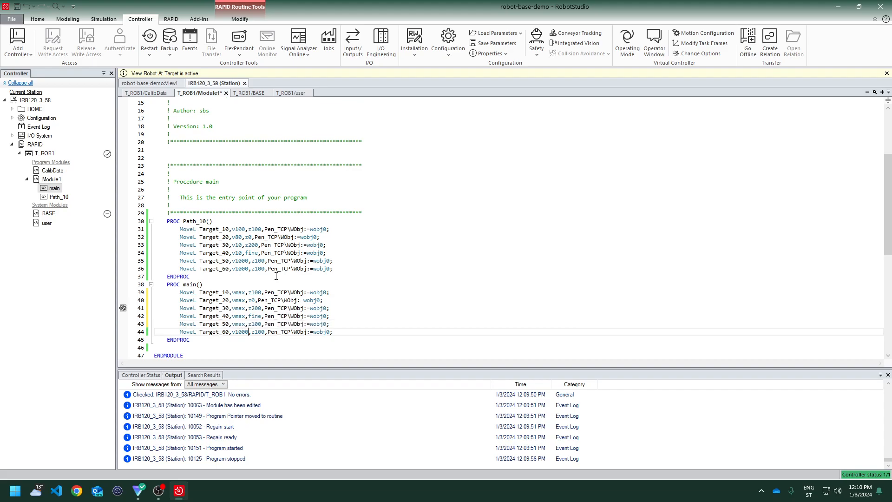
pyautogui.press('BackSpace')
pyautogui.press('BackSpace')
pyautogui.press('BackSpace')
pyautogui.press('BackSpace')
pyautogui.press('BackSpace')
pyautogui.write('vmax')
# Set the zone of main's MoveL instructions to z200, leaving Target_40 at fine
pyautogui.press('Up')
pyautogui.press('BackSpace')
pyautogui.write('2')
pyautogui.press('Up')
pyautogui.press('Right')
pyautogui.press('Right')
pyautogui.press('Up')
pyautogui.press('Up')
pyautogui.write('20')
pyautogui.press('Up')
pyautogui.press('BackSpace')
pyautogui.write('2')
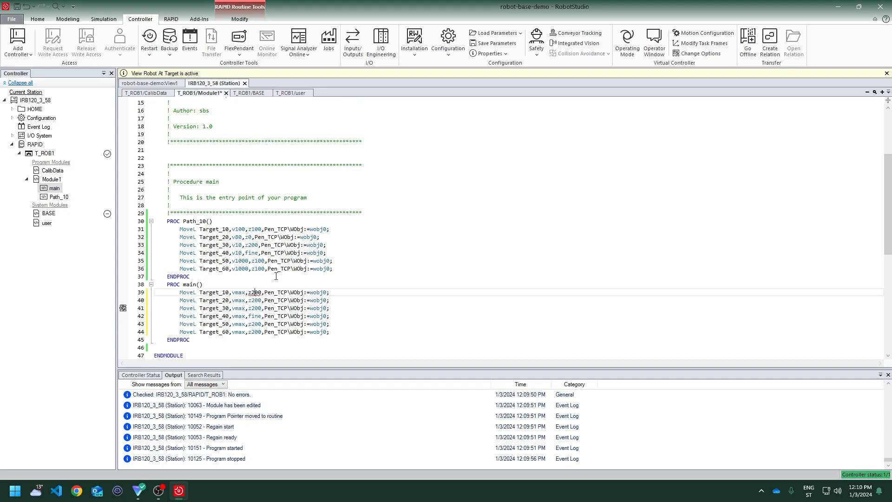
# Try to save the module, cancelling the Save As dialog
pyautogui.hotkey('ctrl', 's')
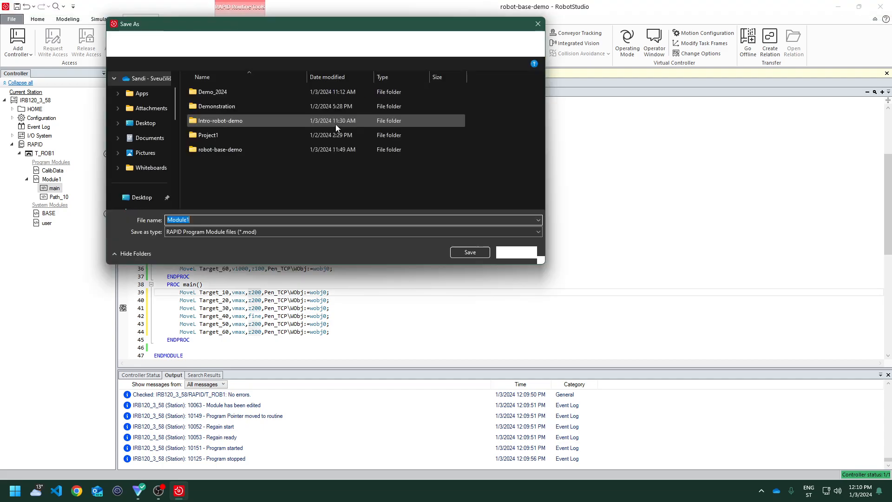
pyautogui.click(505, 254)
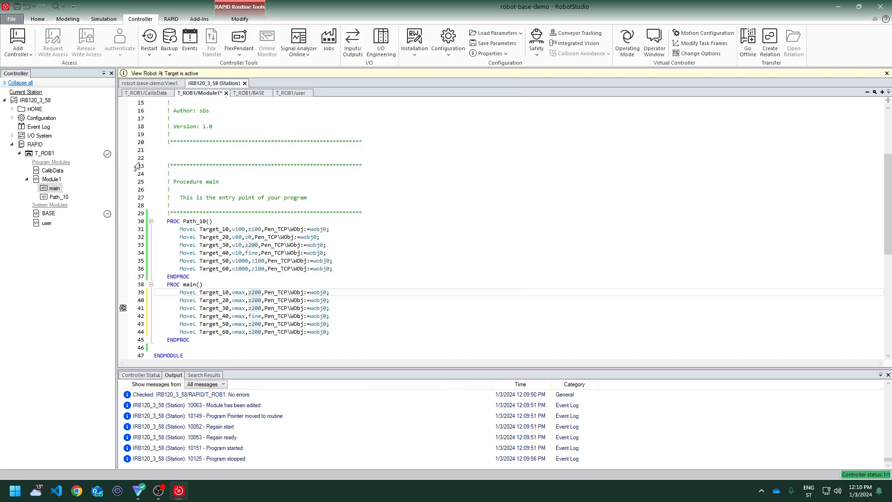
# Play the simulation from main several times and watch the pen follow the path closely
pyautogui.click(151, 83)
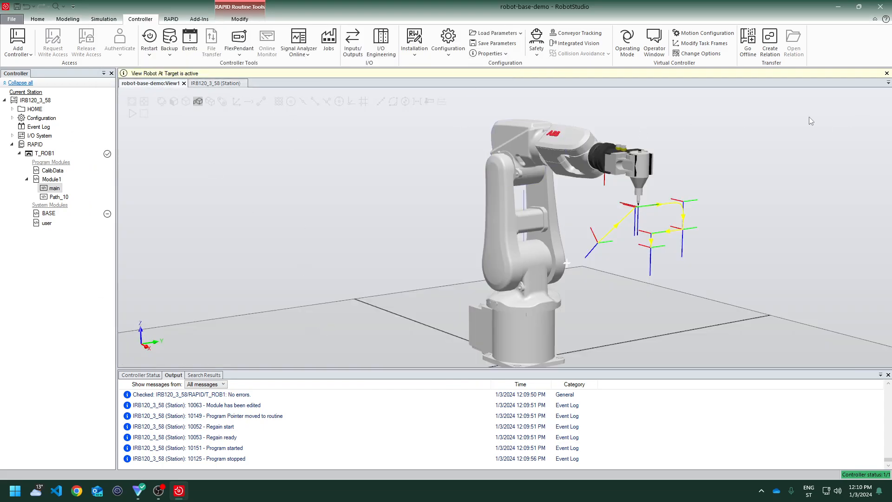
pyautogui.click(103, 19)
pyautogui.click(124, 40)
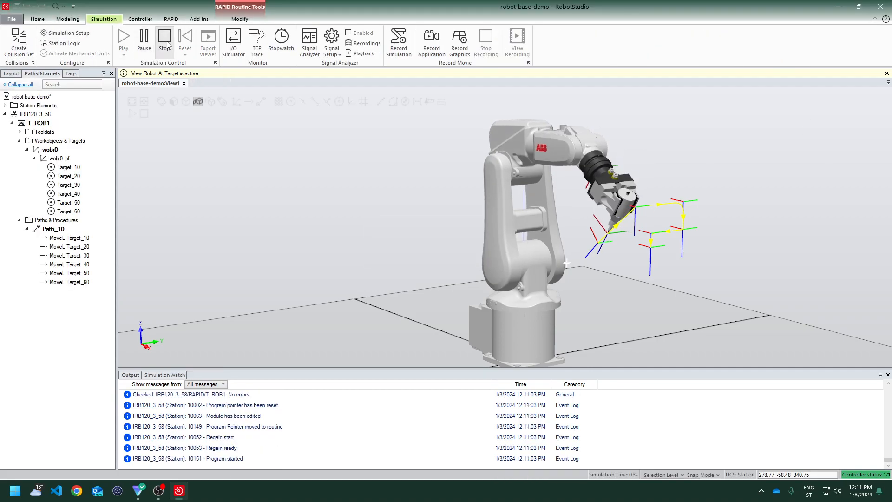
pyautogui.click(166, 42)
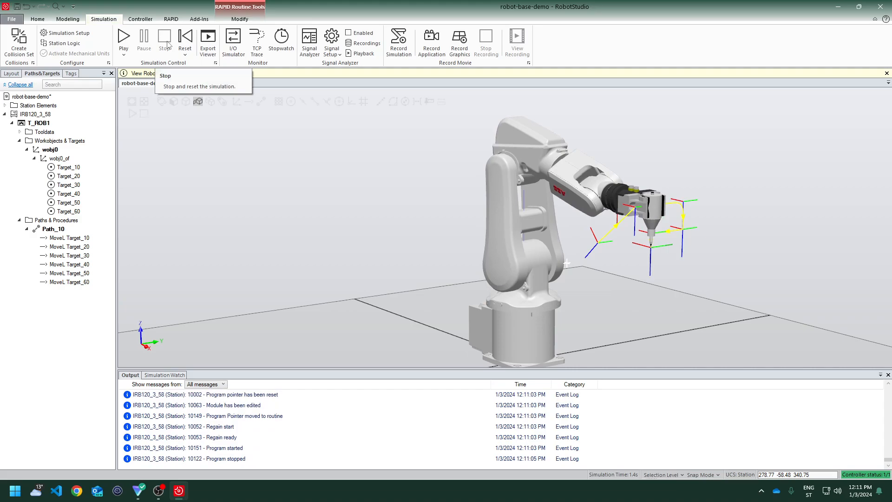
pyautogui.click(126, 39)
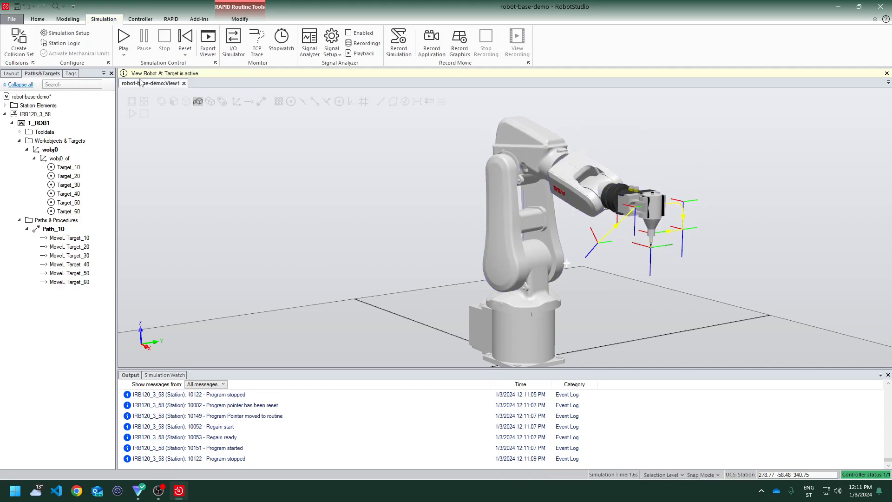
pyautogui.click(124, 41)
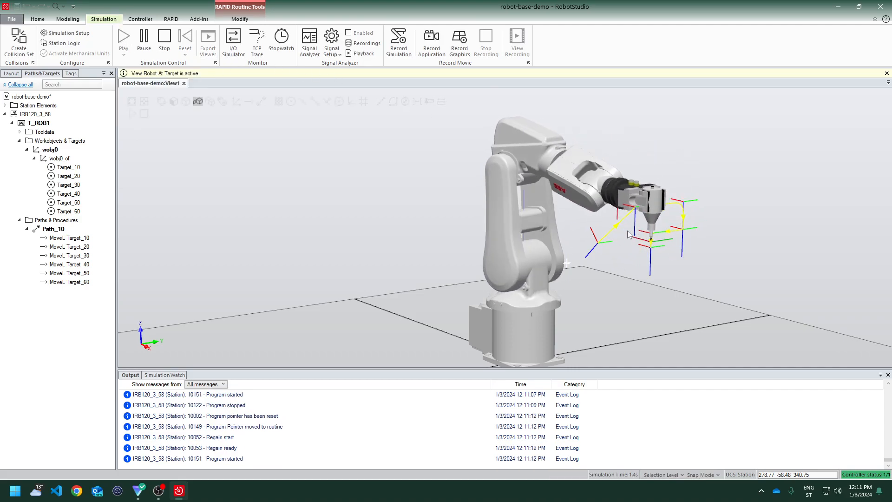
pyautogui.click(124, 39)
pyautogui.scroll(8, 672, 223)
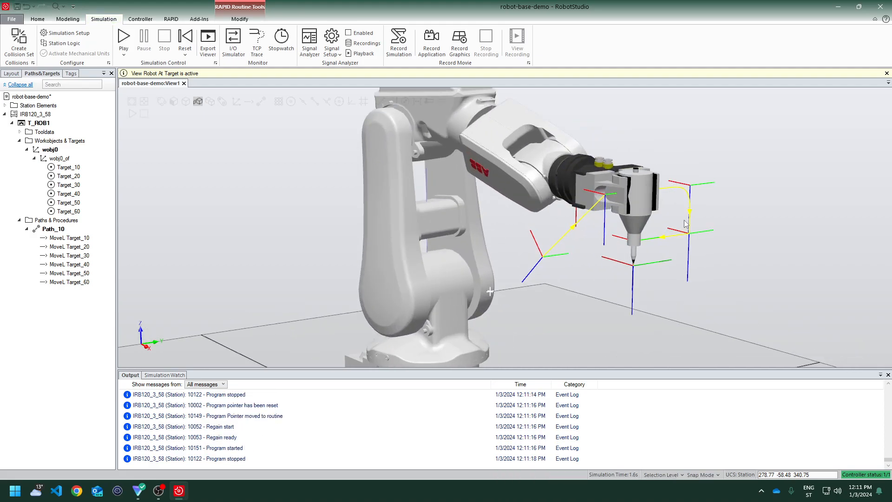
pyautogui.scroll(-3, 684, 220)
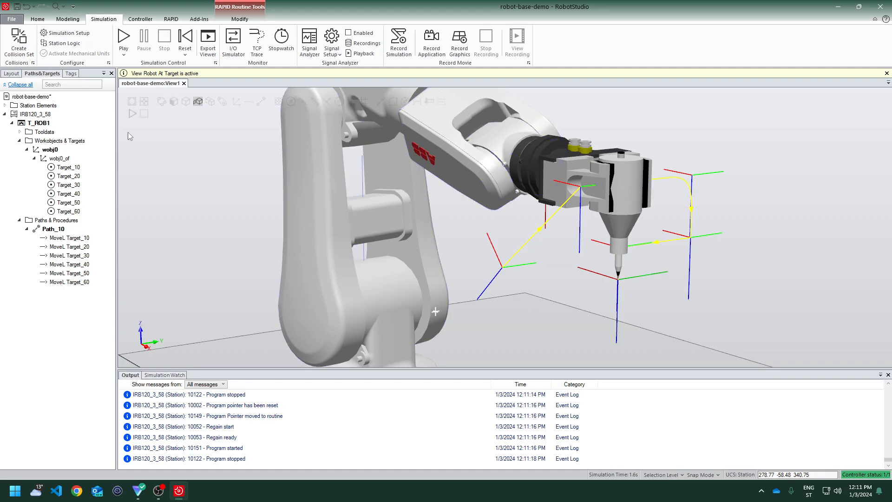
# Review main's RAPID code and the target declarations, then return to the station view
pyautogui.click(173, 20)
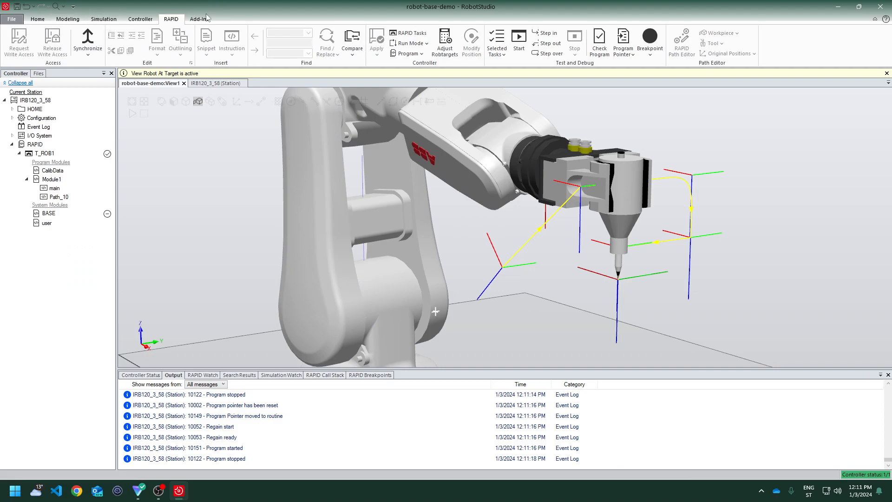
pyautogui.doubleClick(55, 188)
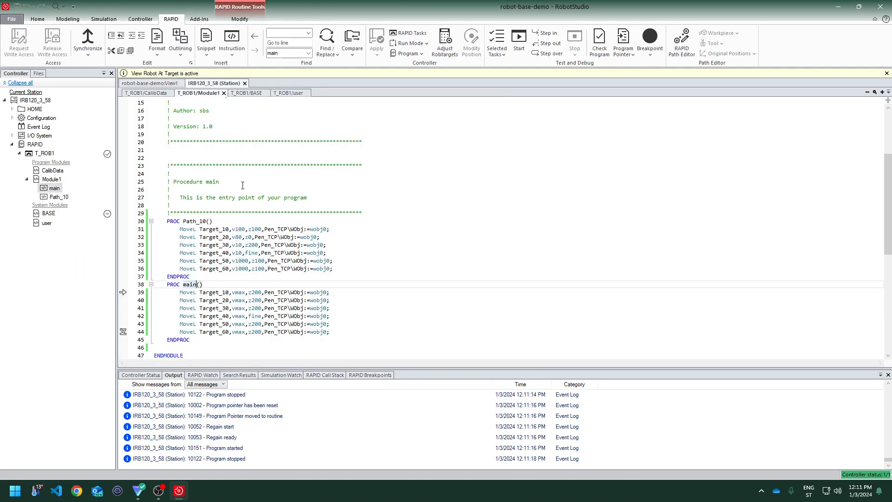
pyautogui.scroll(5, 236, 140)
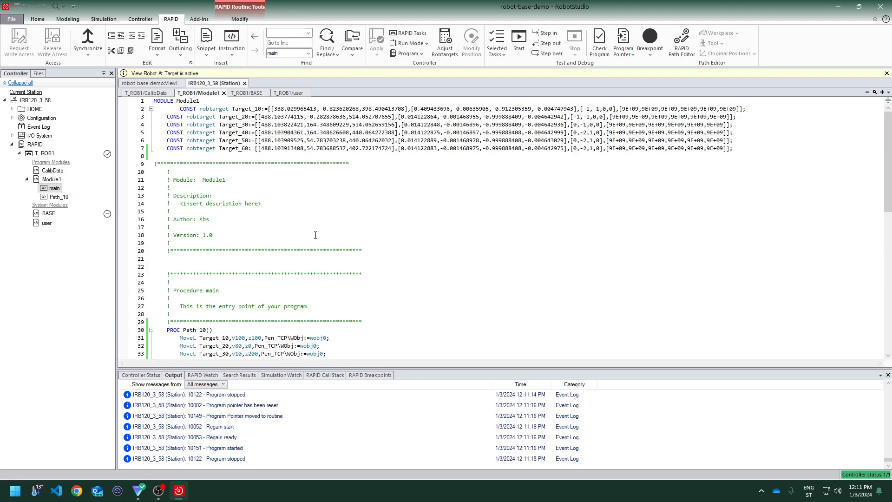
pyautogui.scroll(-8, 315, 235)
pyautogui.moveTo(344, 248); pyautogui.dragTo(268, 172)
pyautogui.click(376, 233)
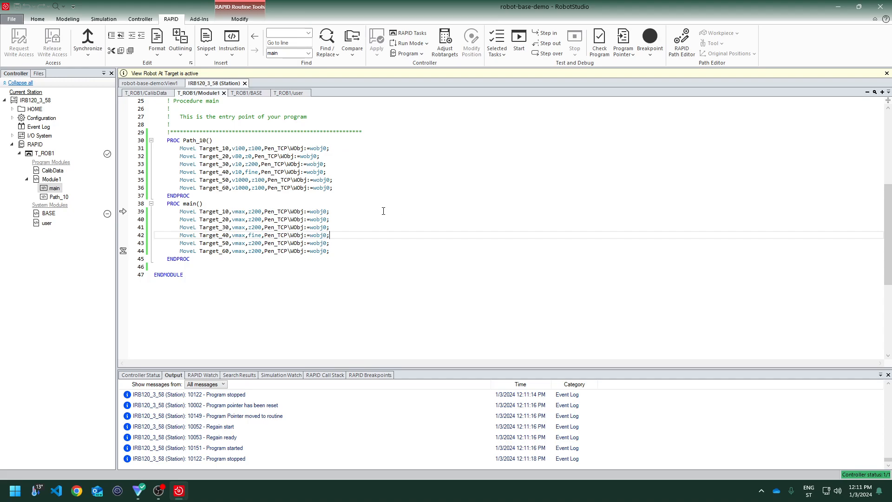
pyautogui.scroll(8, 384, 211)
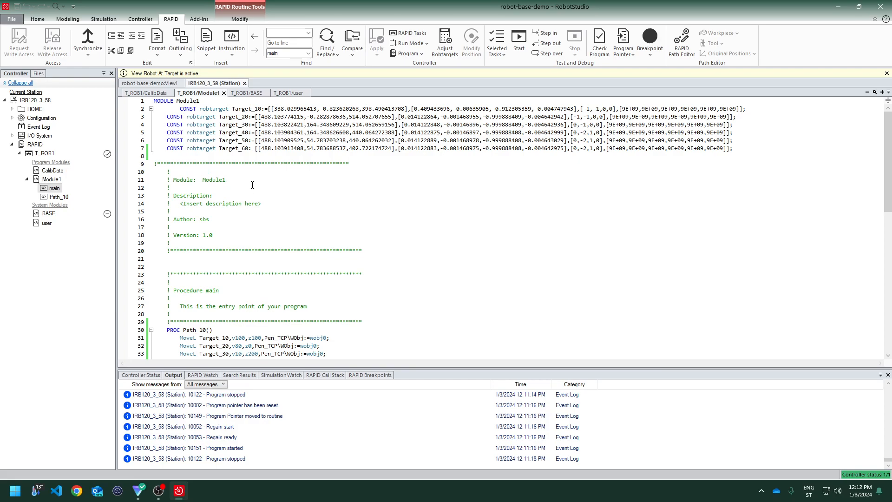
pyautogui.click(161, 83)
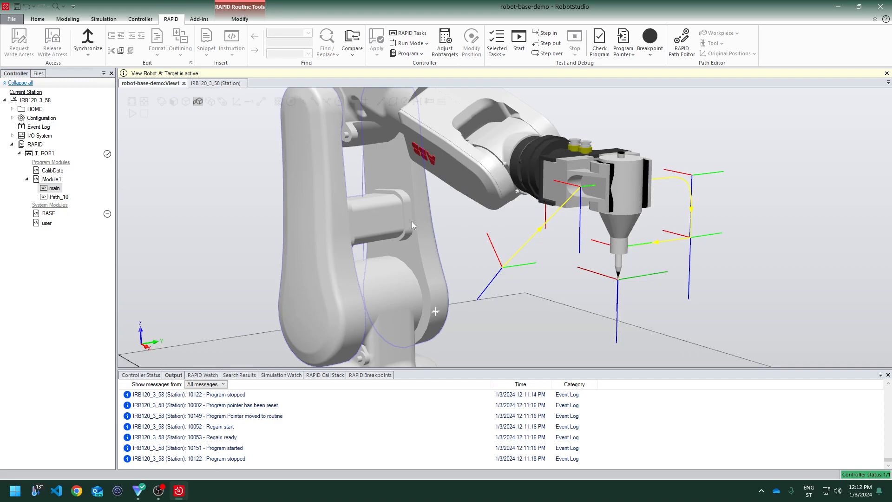
pyautogui.scroll(-3, 411, 221)
pyautogui.scroll(2, 412, 221)
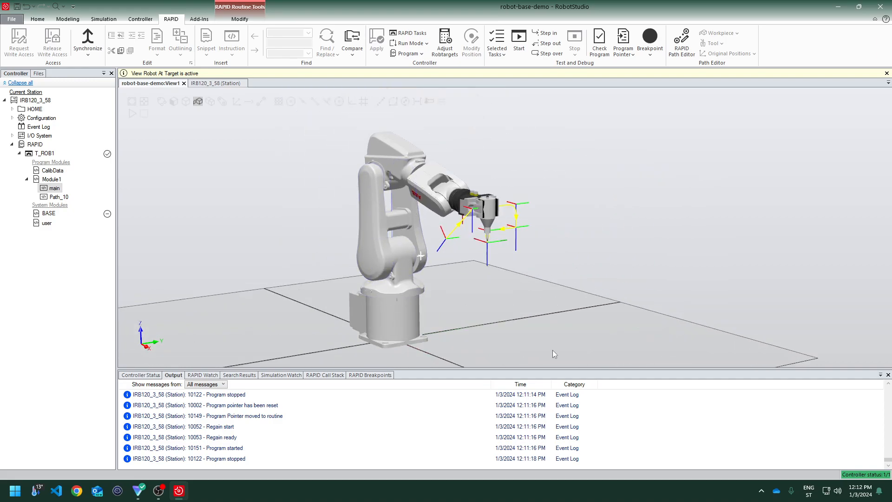